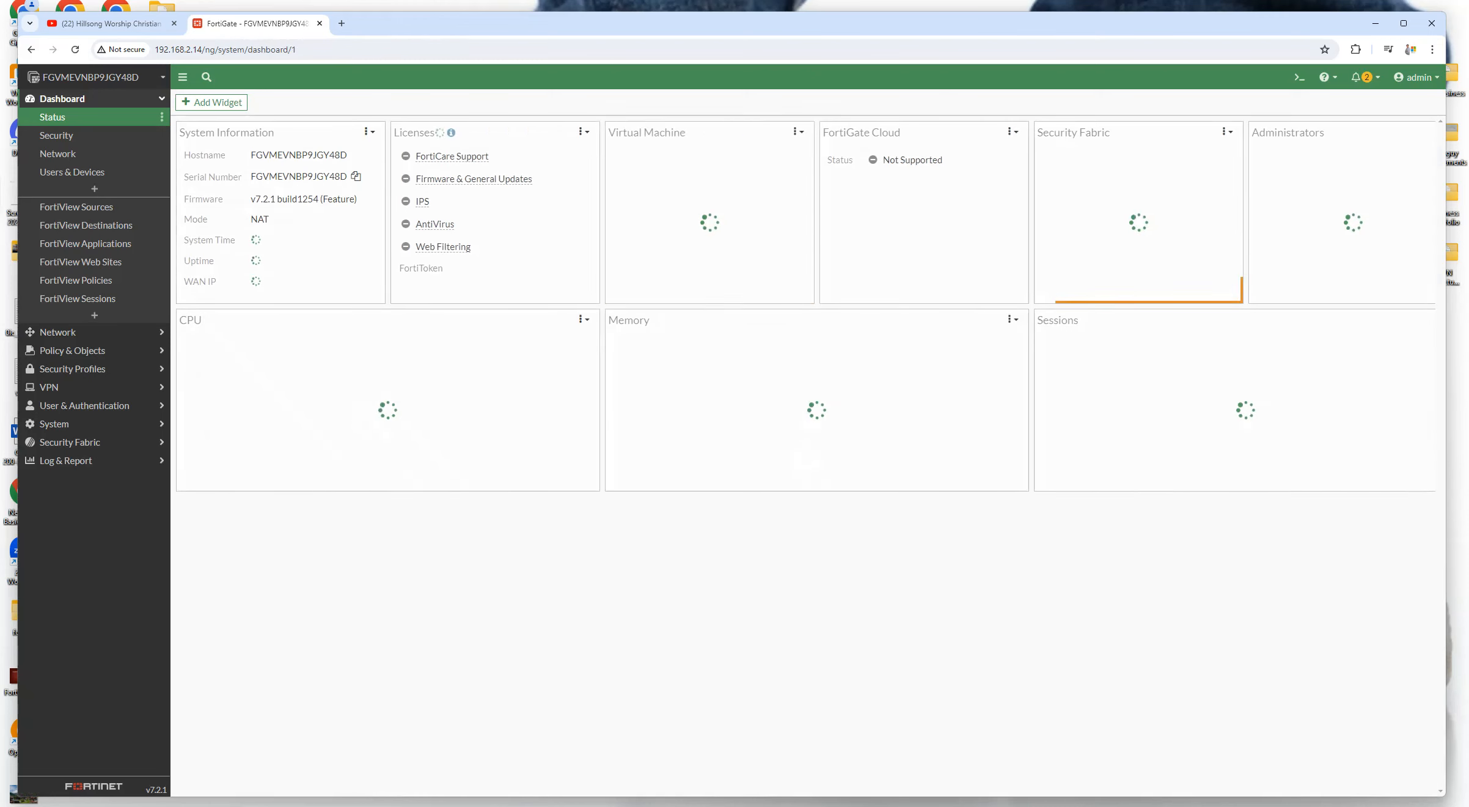
Open the Web Filter security profiles and start creating a new web filter profile
left_click(63, 365)
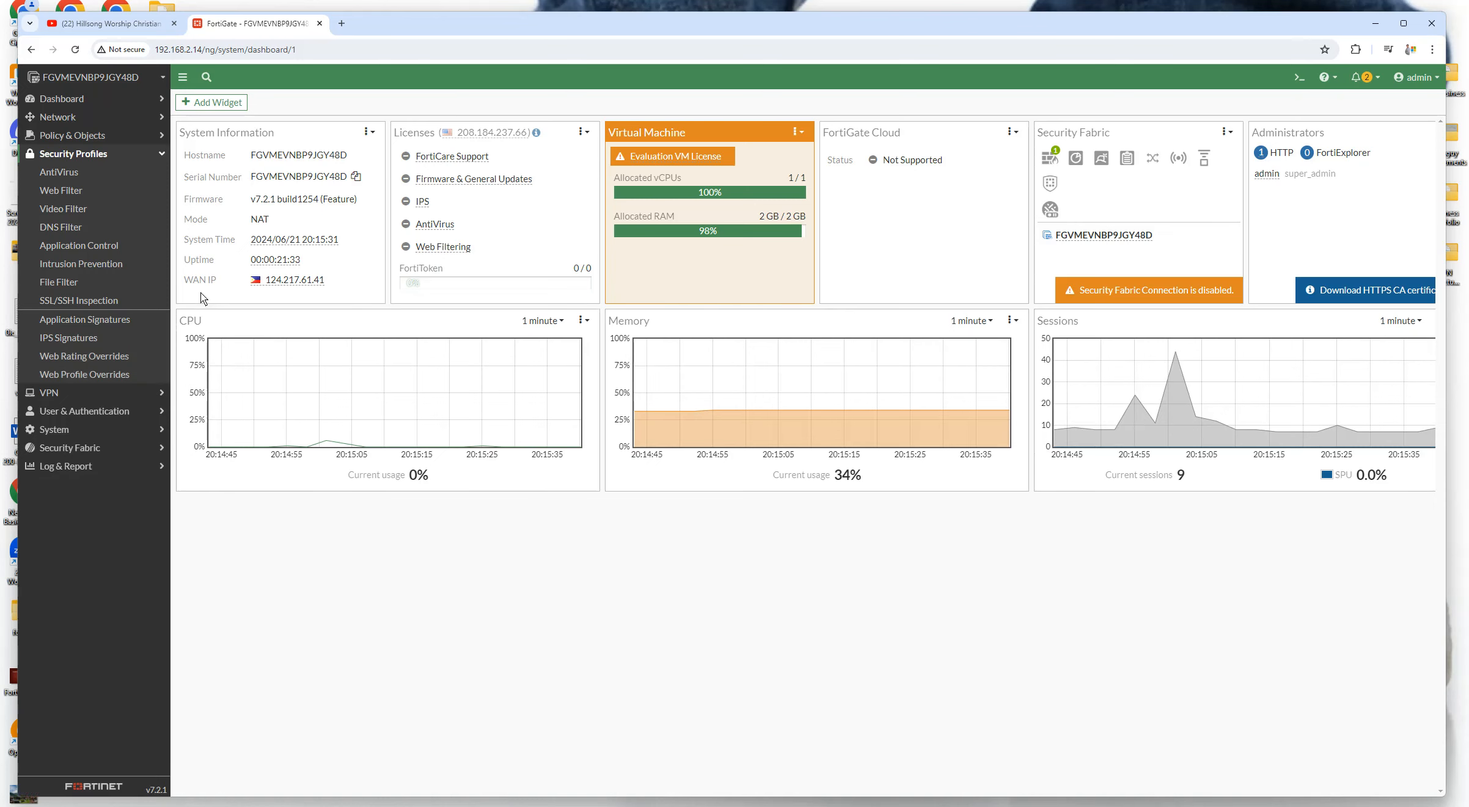
left_click(58, 192)
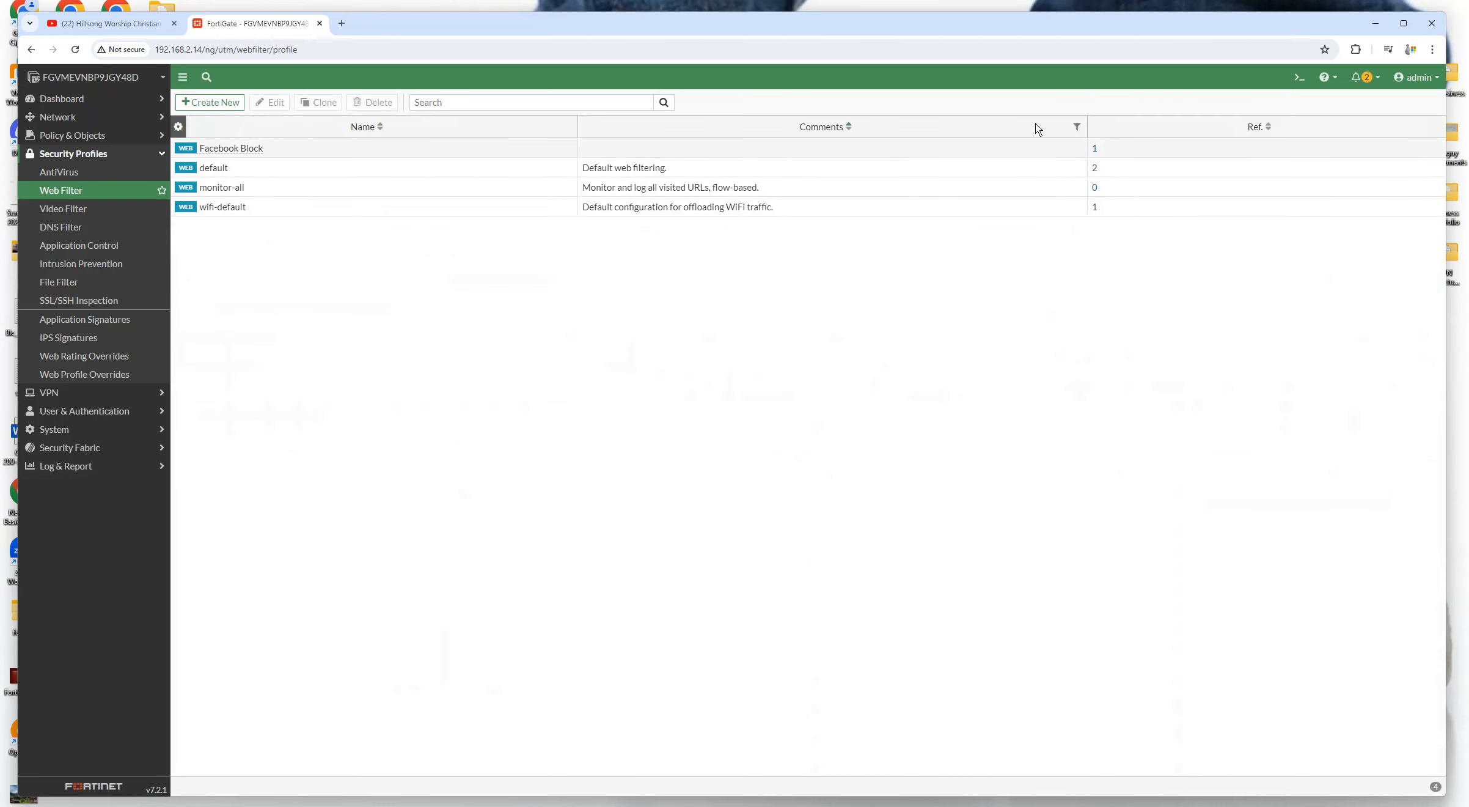
mouse_move(237, 150)
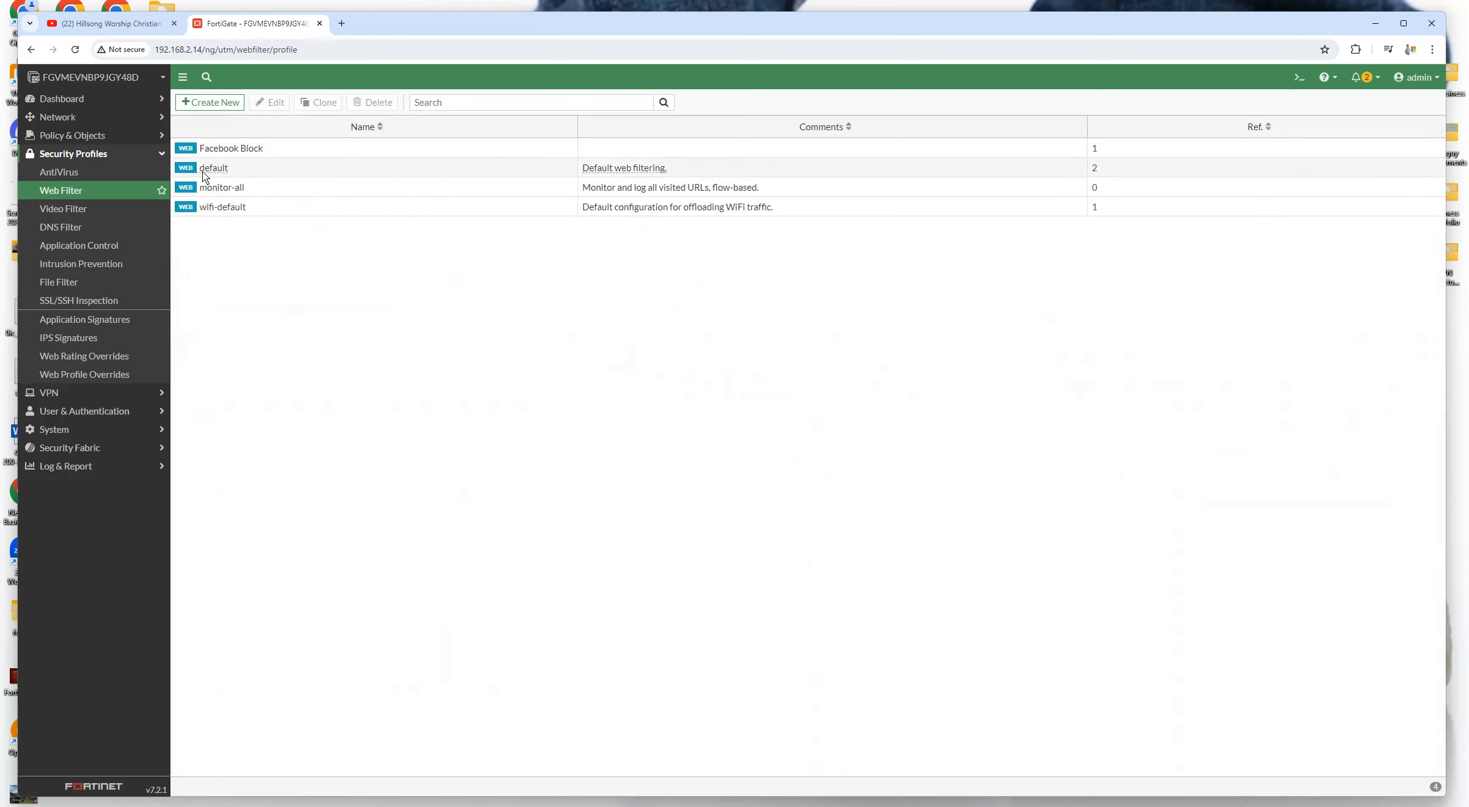
left_click(219, 151)
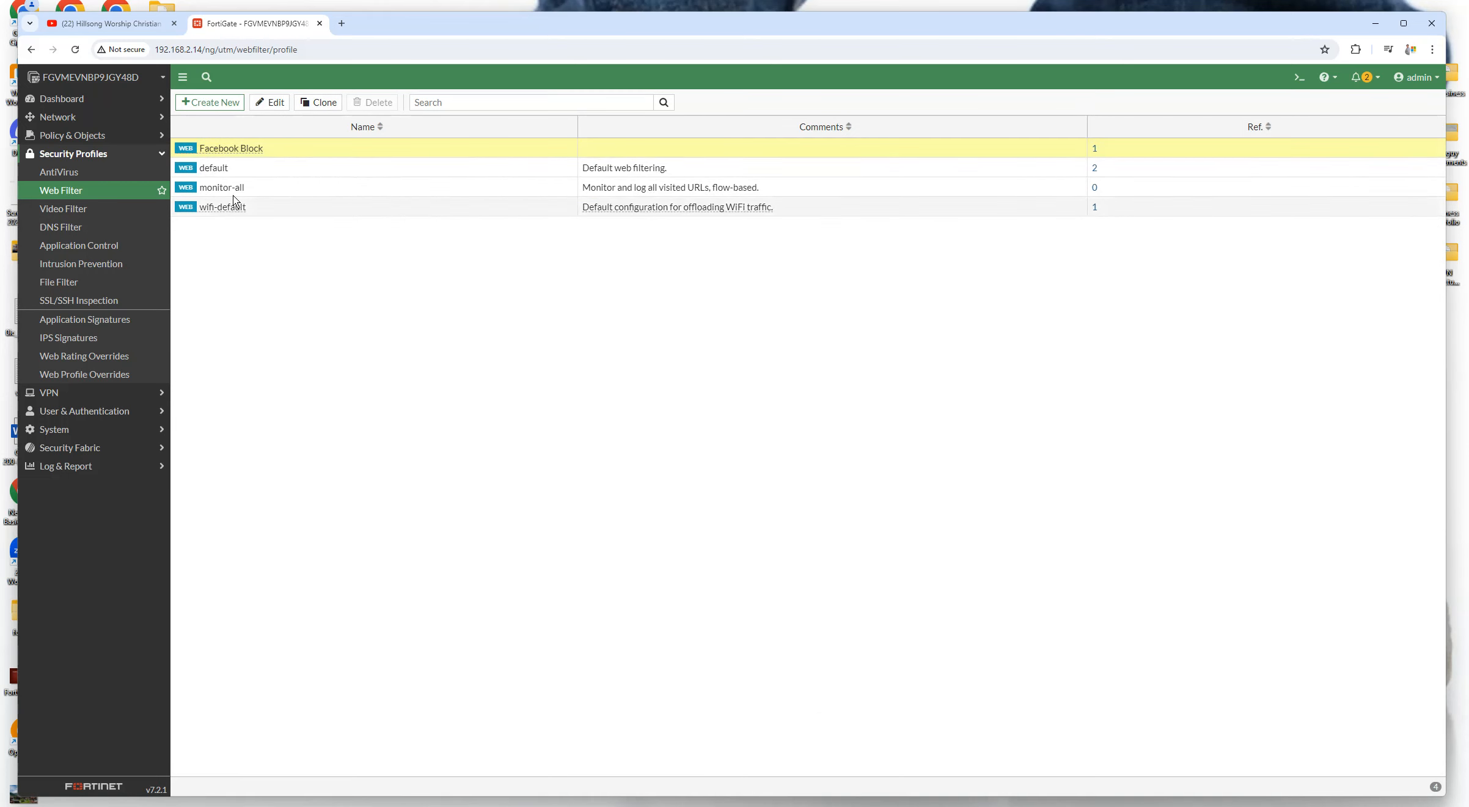
left_click(219, 167)
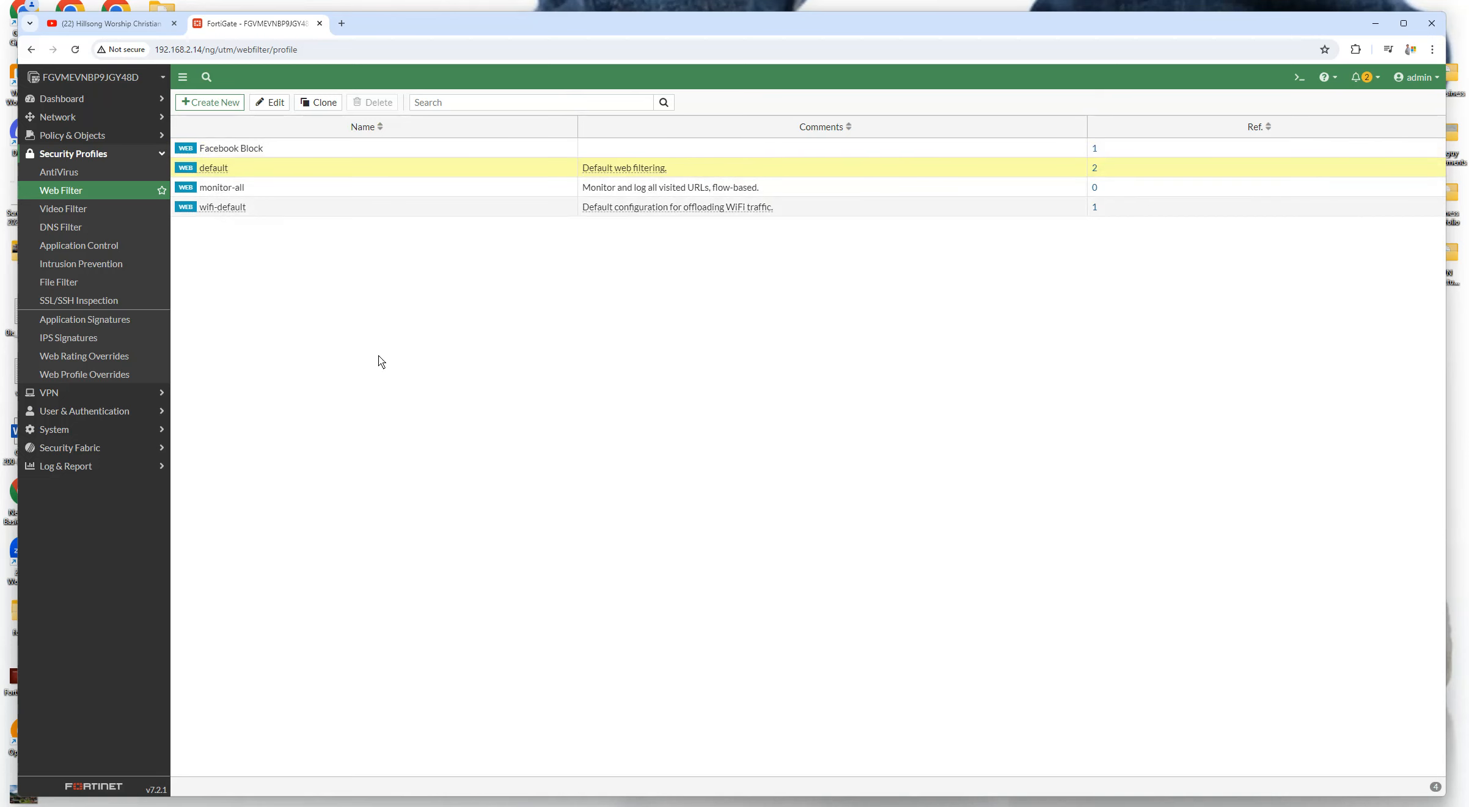
left_click(205, 105)
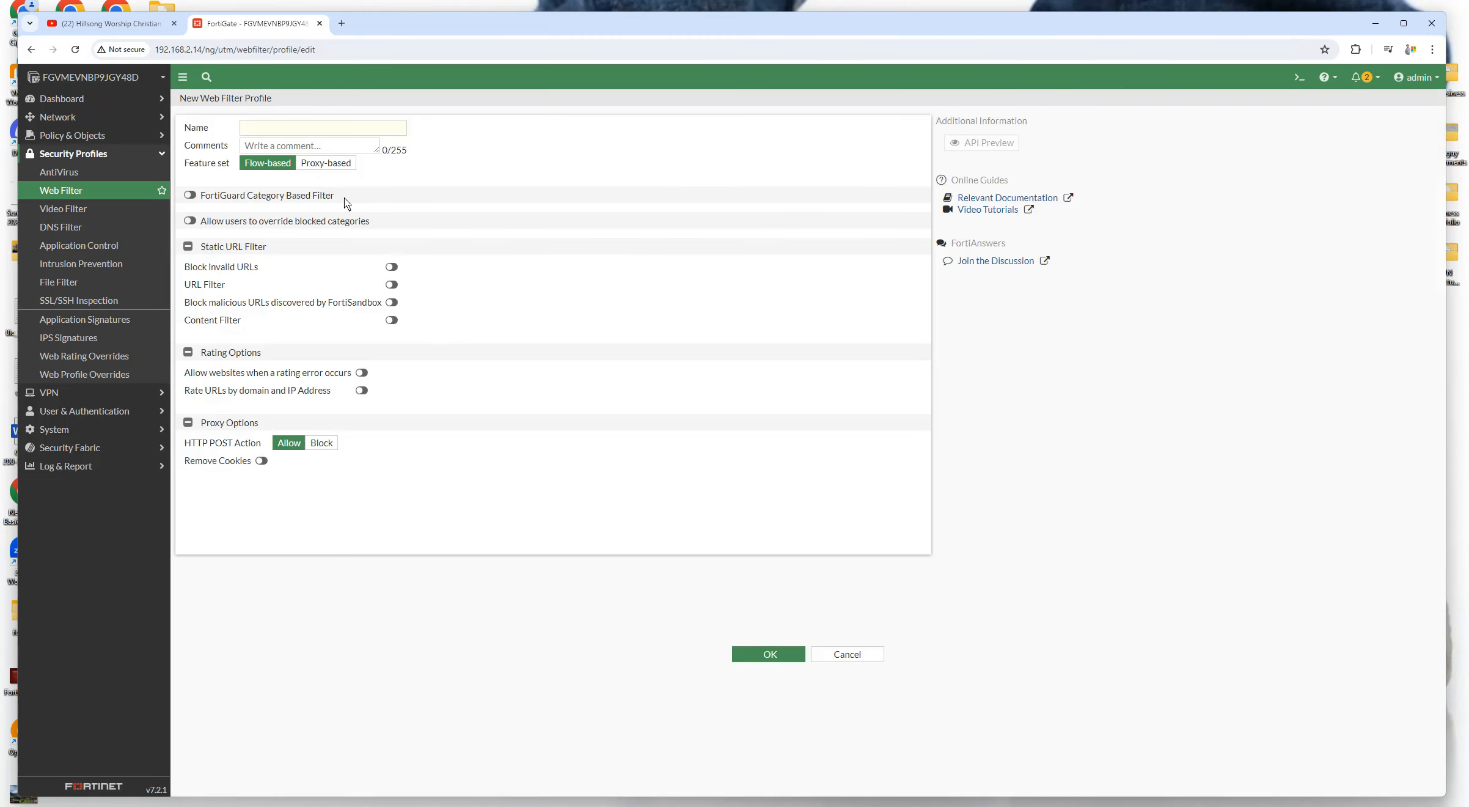
Name the profile "Block youtube" with the comment "Block Youtube" and enable the FortiGuard category based filter
left_click(264, 130)
type("Block youtube")
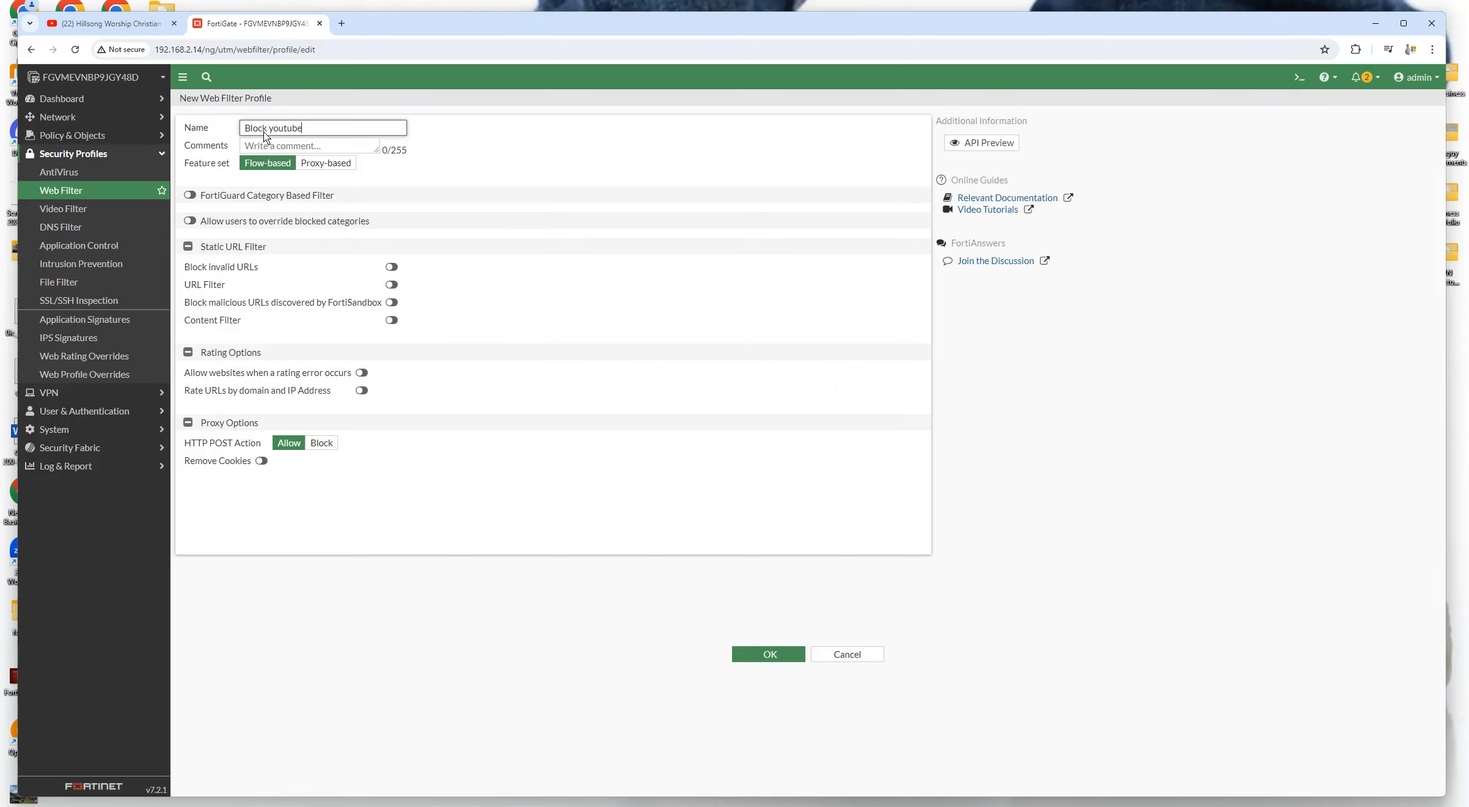
left_click(266, 147)
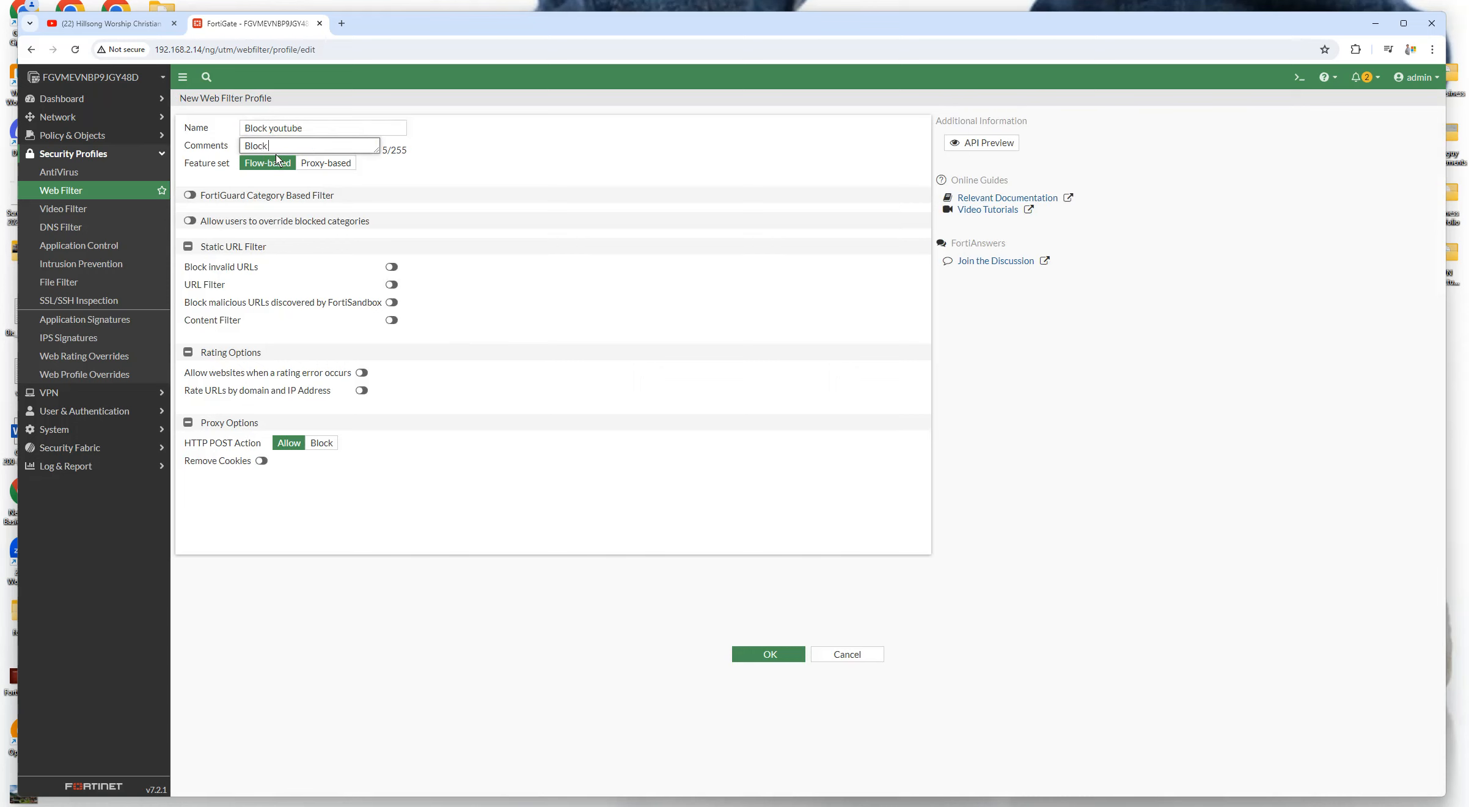
type("Block Youtube")
left_click(192, 195)
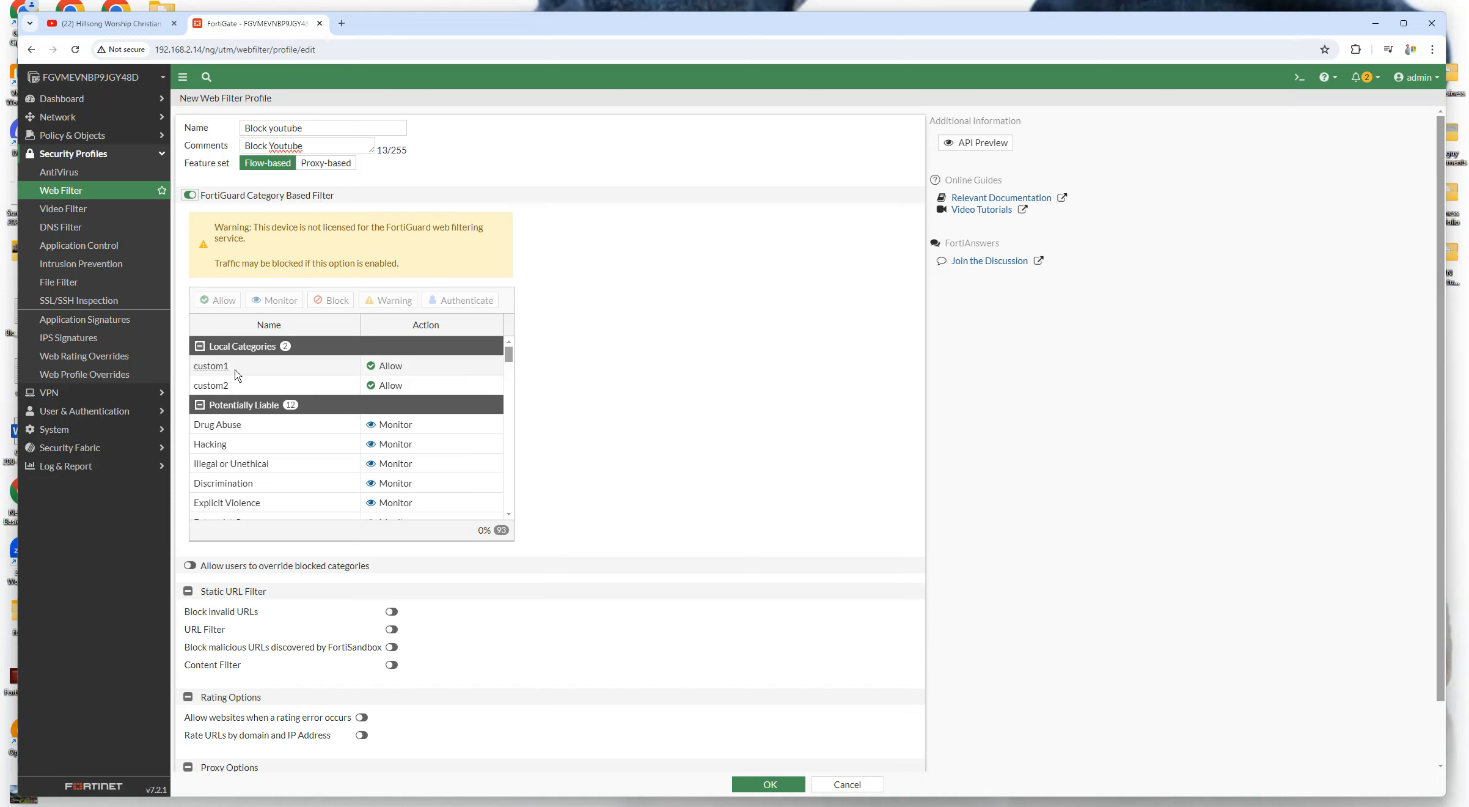
Review the Potentially Liable and Adult/Mature Content categories and the actions offered for Drug Abuse, Hacking, Pornography and Dating
scroll(259, 432, "down", 1)
scroll(259, 432, "down", 3)
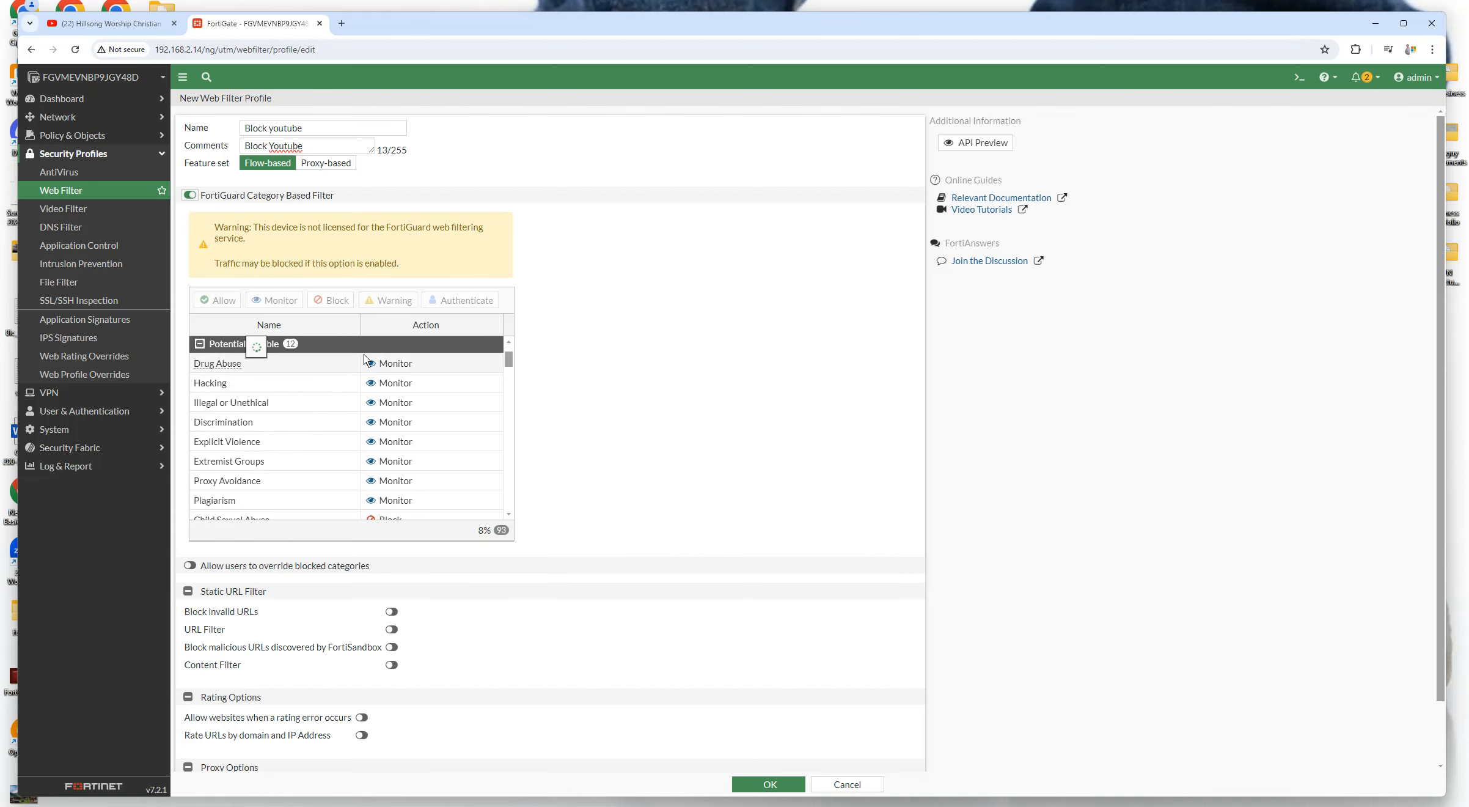
right_click(398, 364)
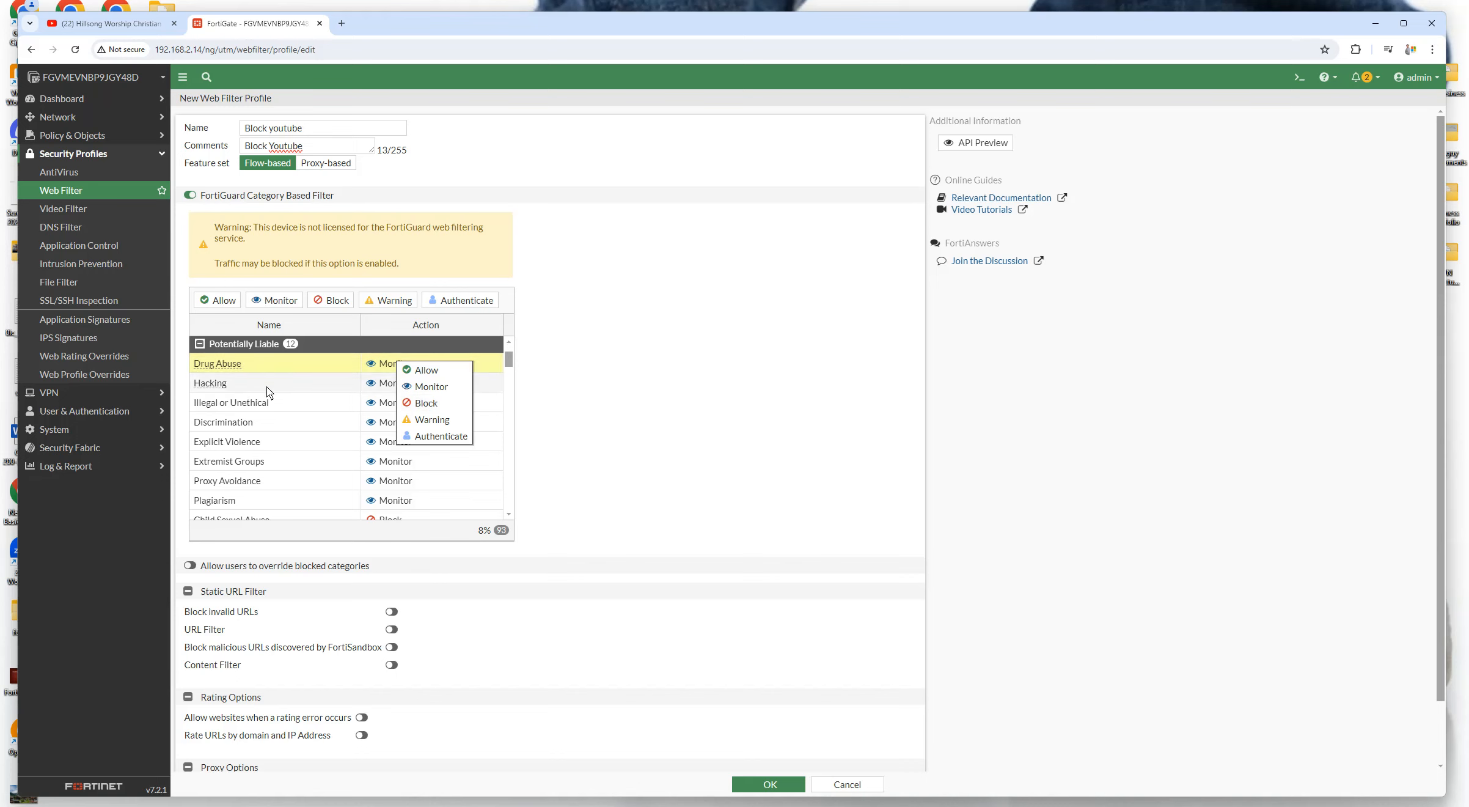
left_click(391, 386)
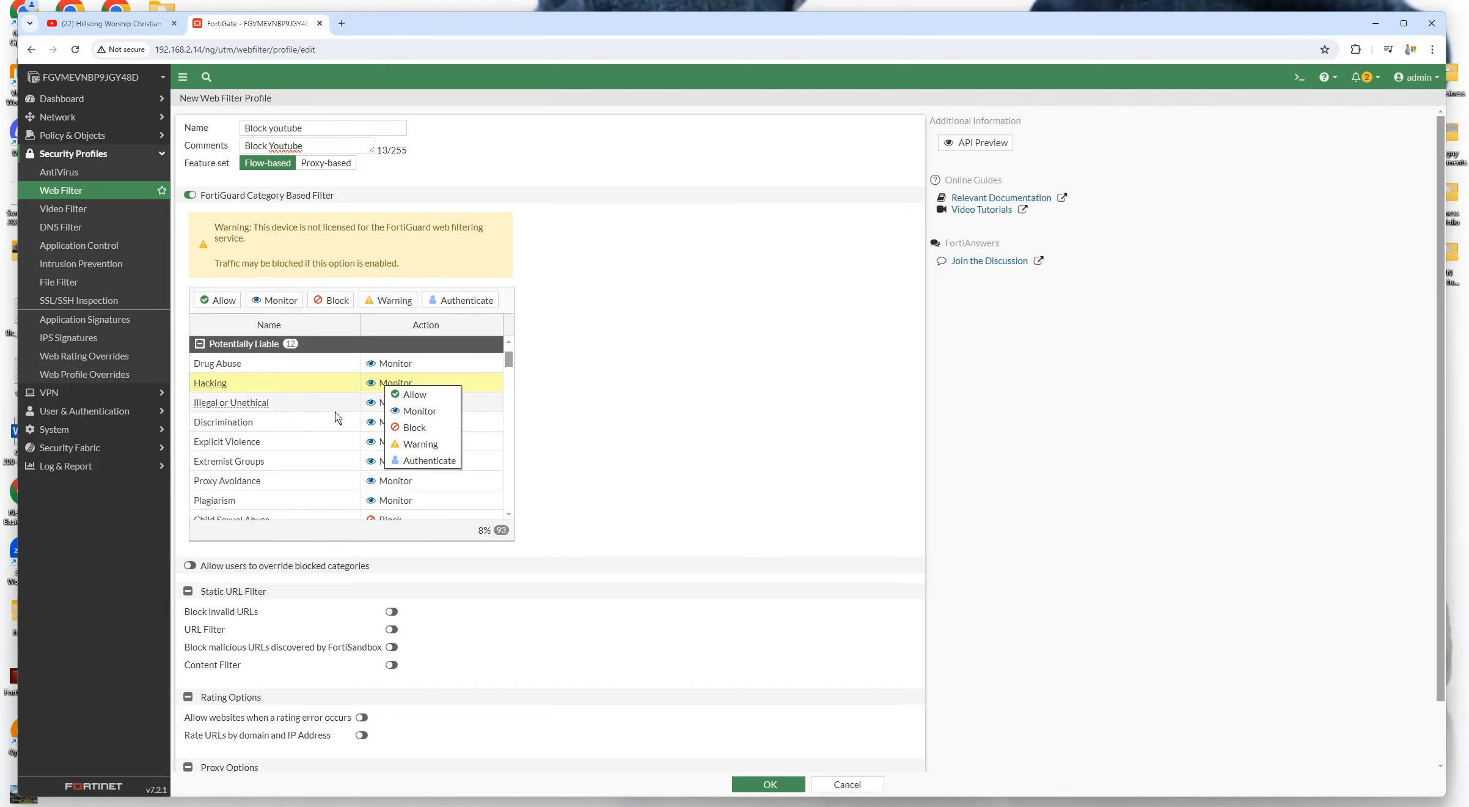
scroll(242, 489, "down", 1)
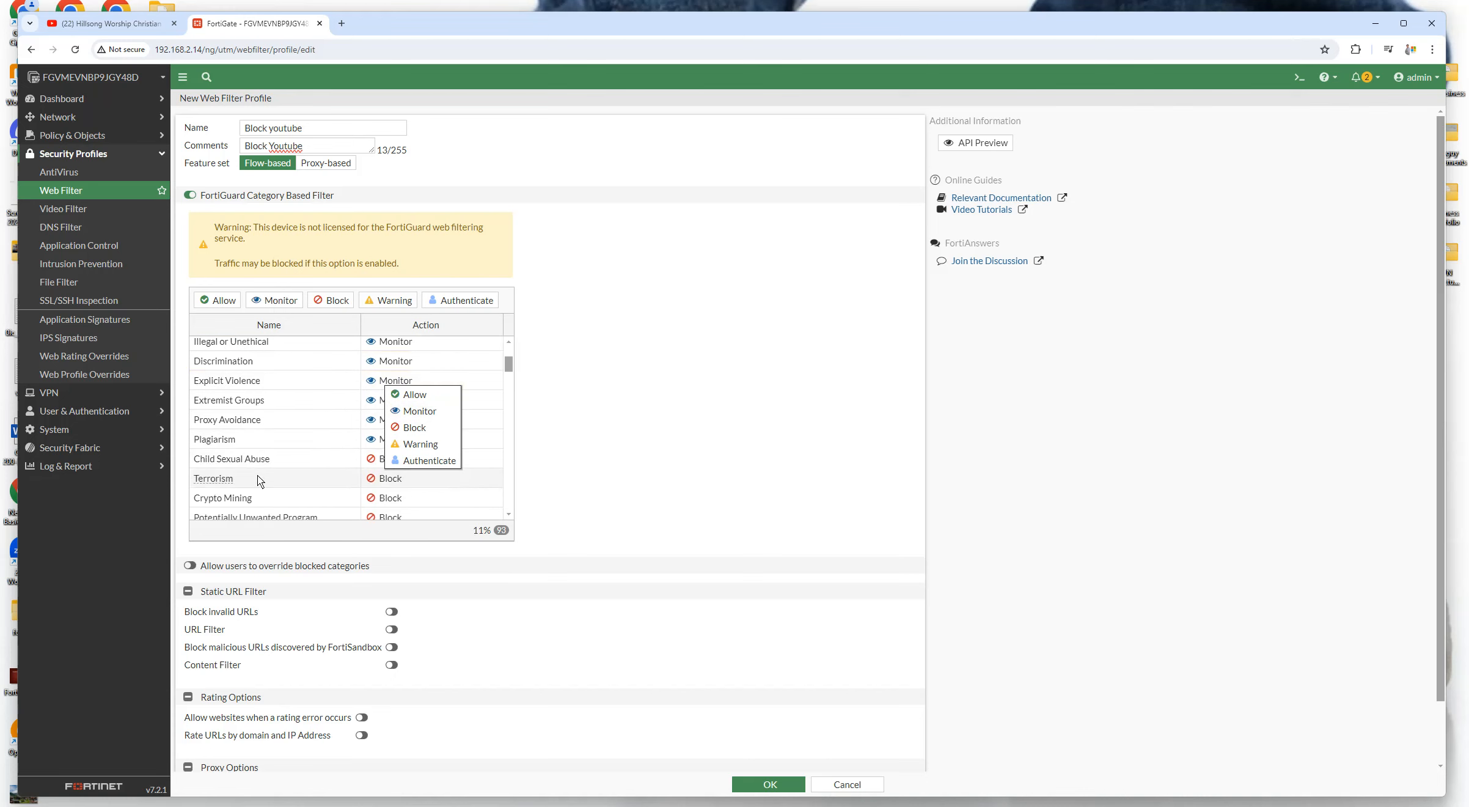
scroll(275, 462, "down", 2)
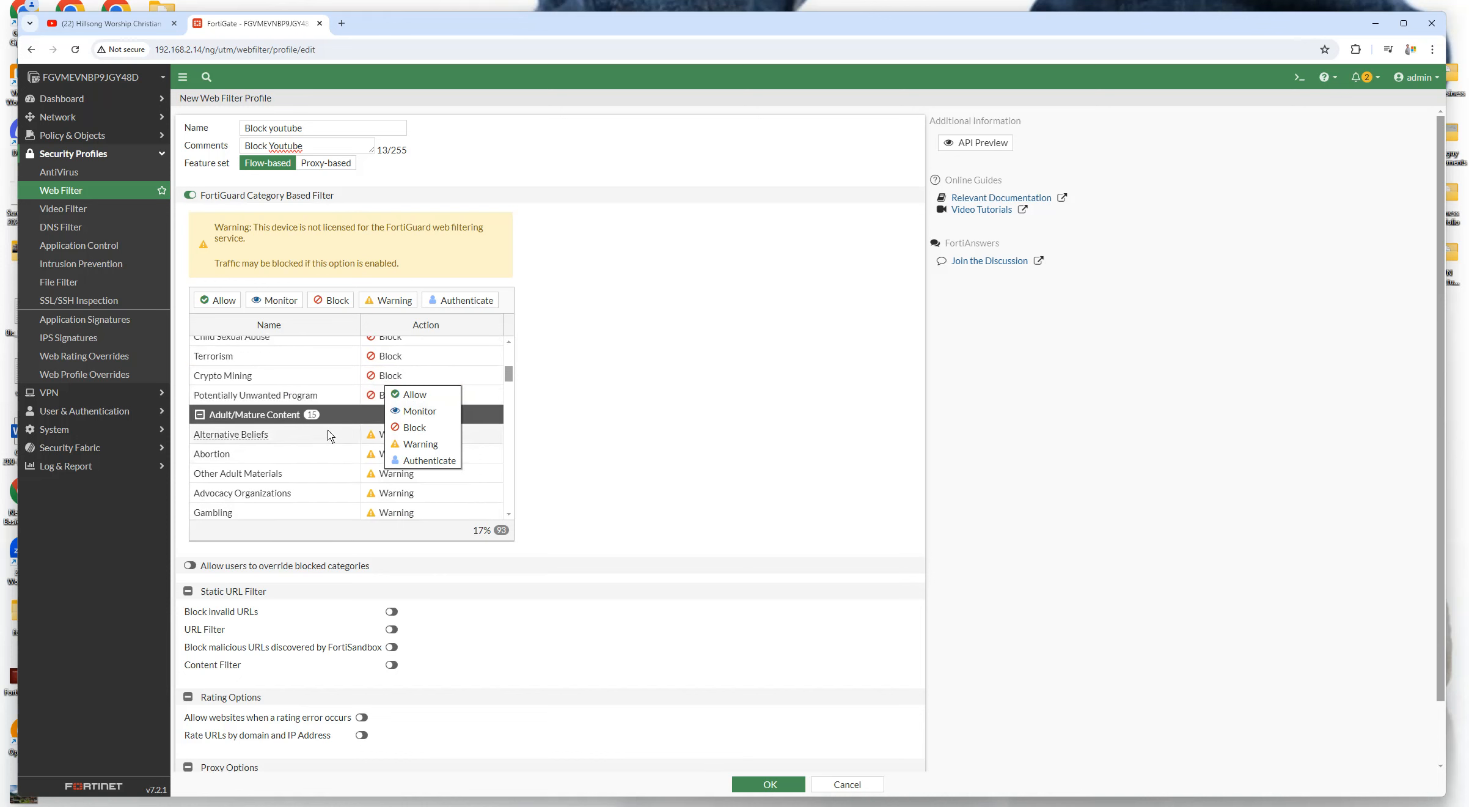
scroll(290, 460, "down", 1)
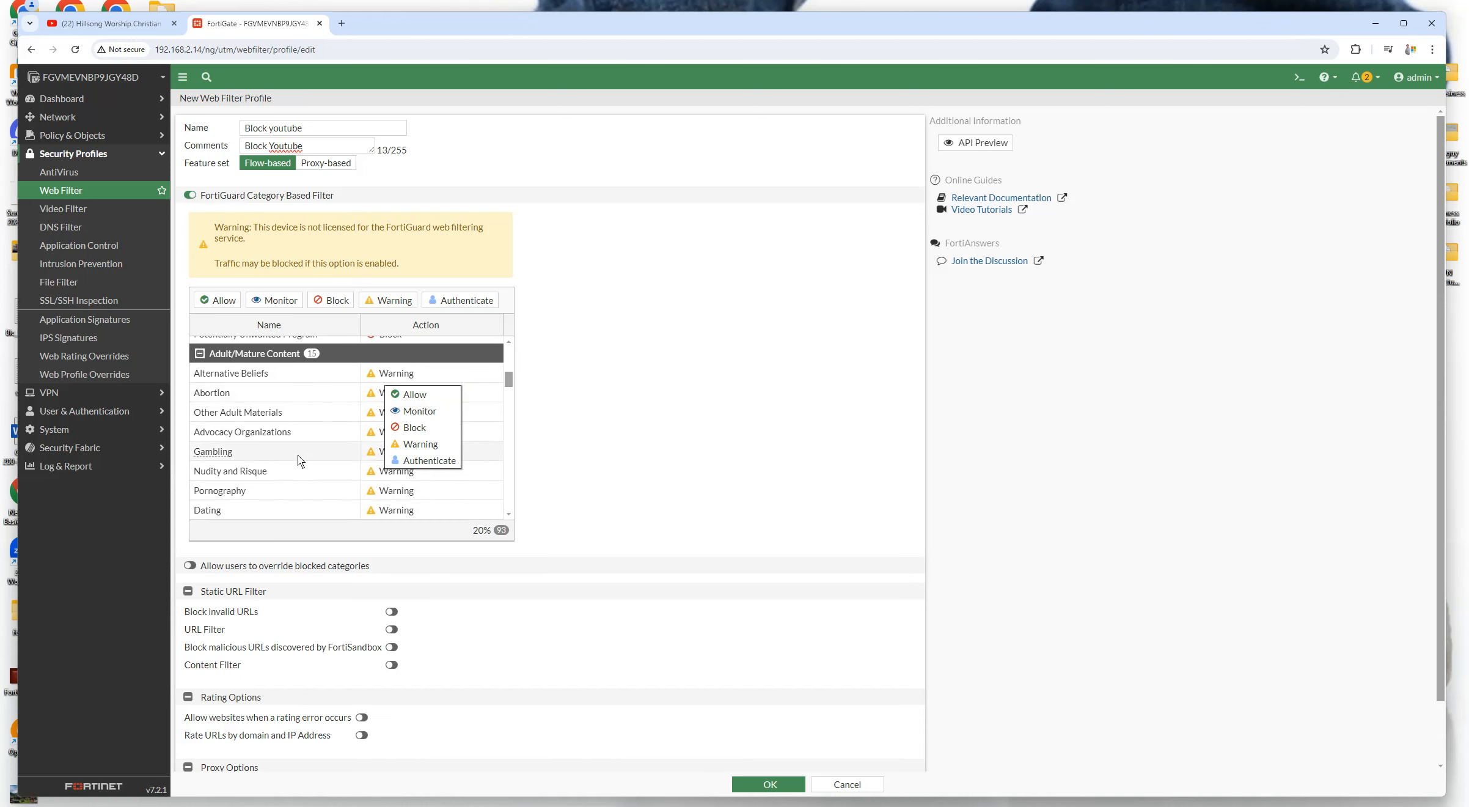
left_click(391, 495)
left_click(394, 492)
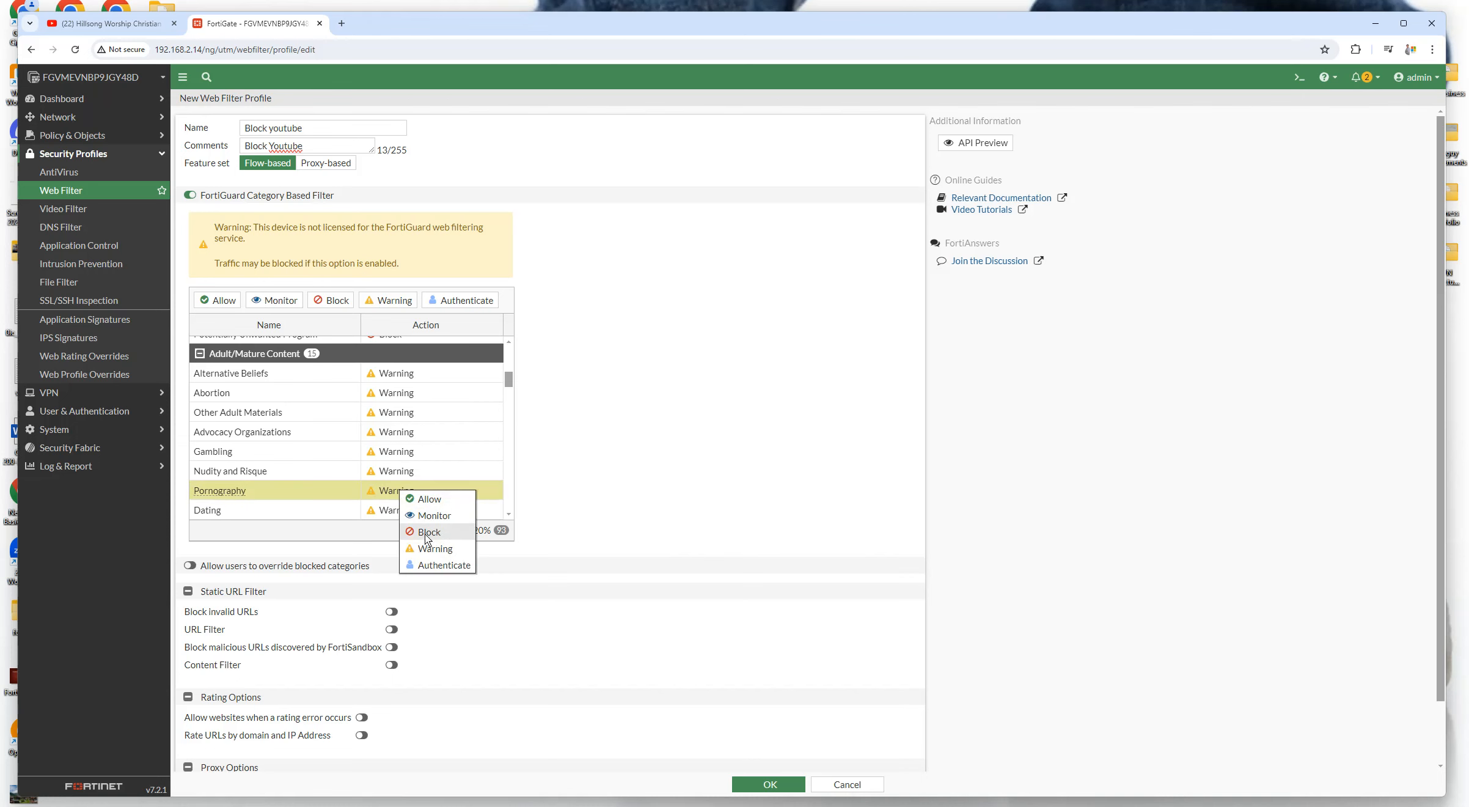
left_click(387, 513)
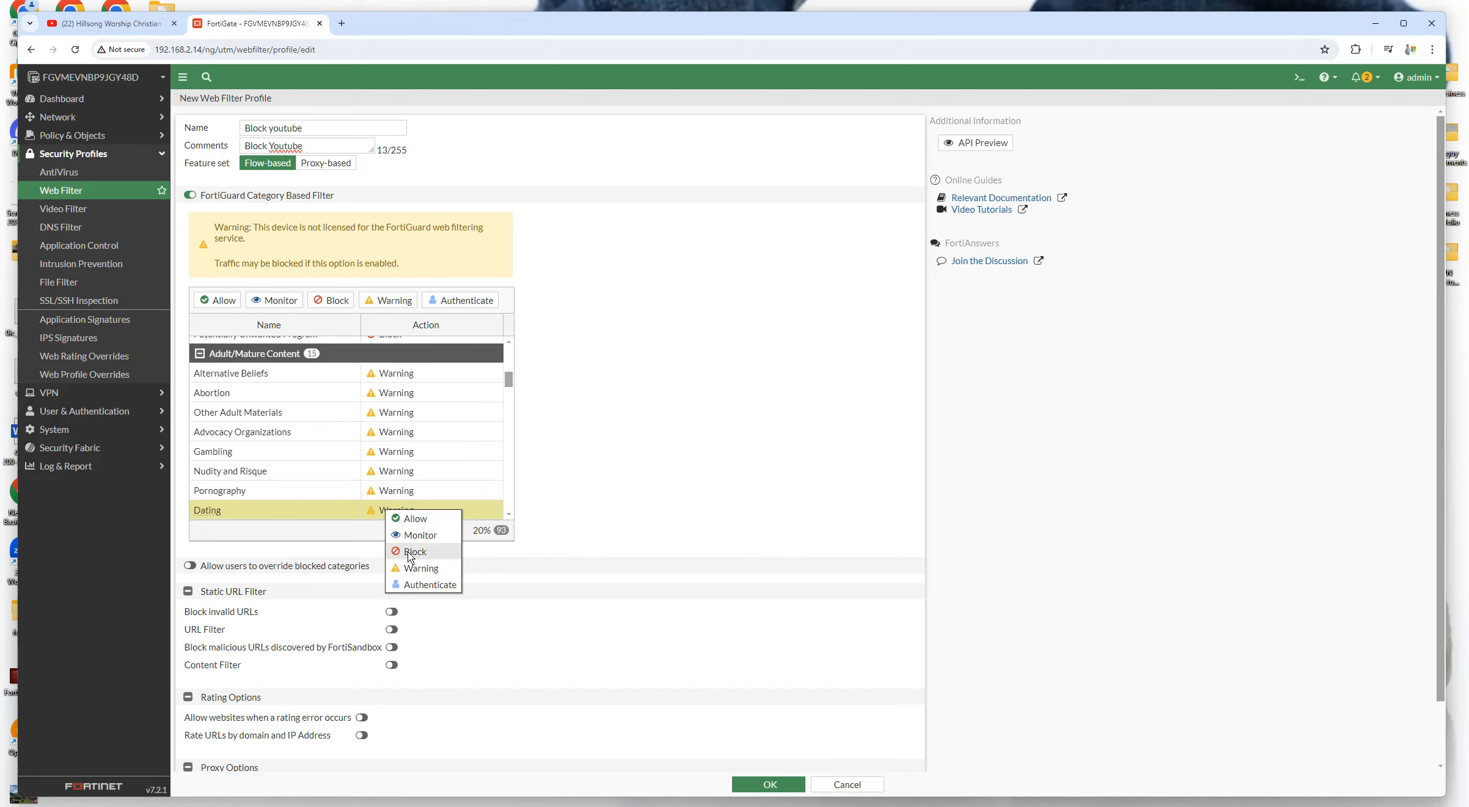
Review the Bandwidth Consuming, Security Risk and General Interest - Personal categories, and check the open YouTube video page before returning to the profile
scroll(296, 438, "down", 2)
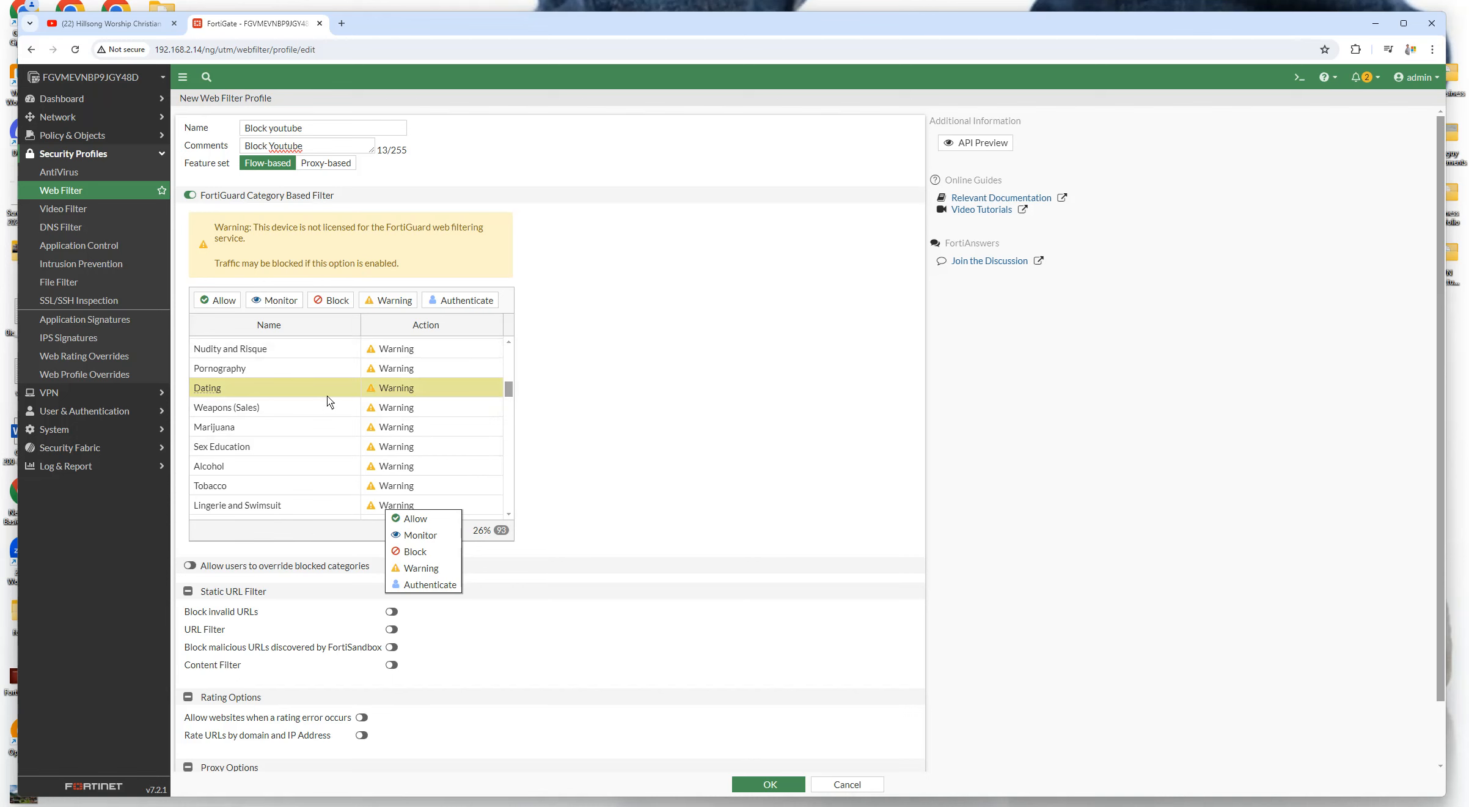
scroll(330, 427, "down", 3)
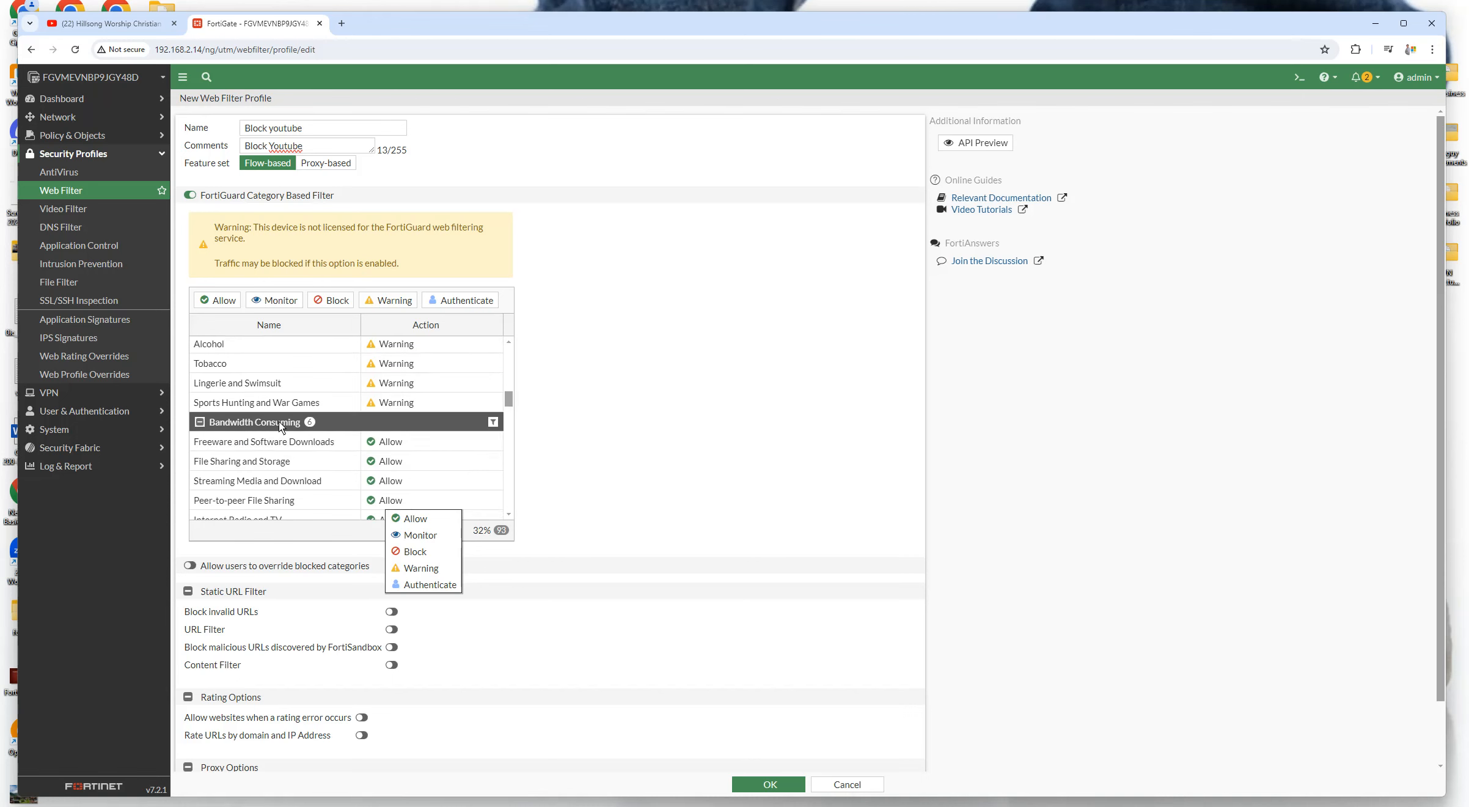
scroll(335, 450, "down", 2)
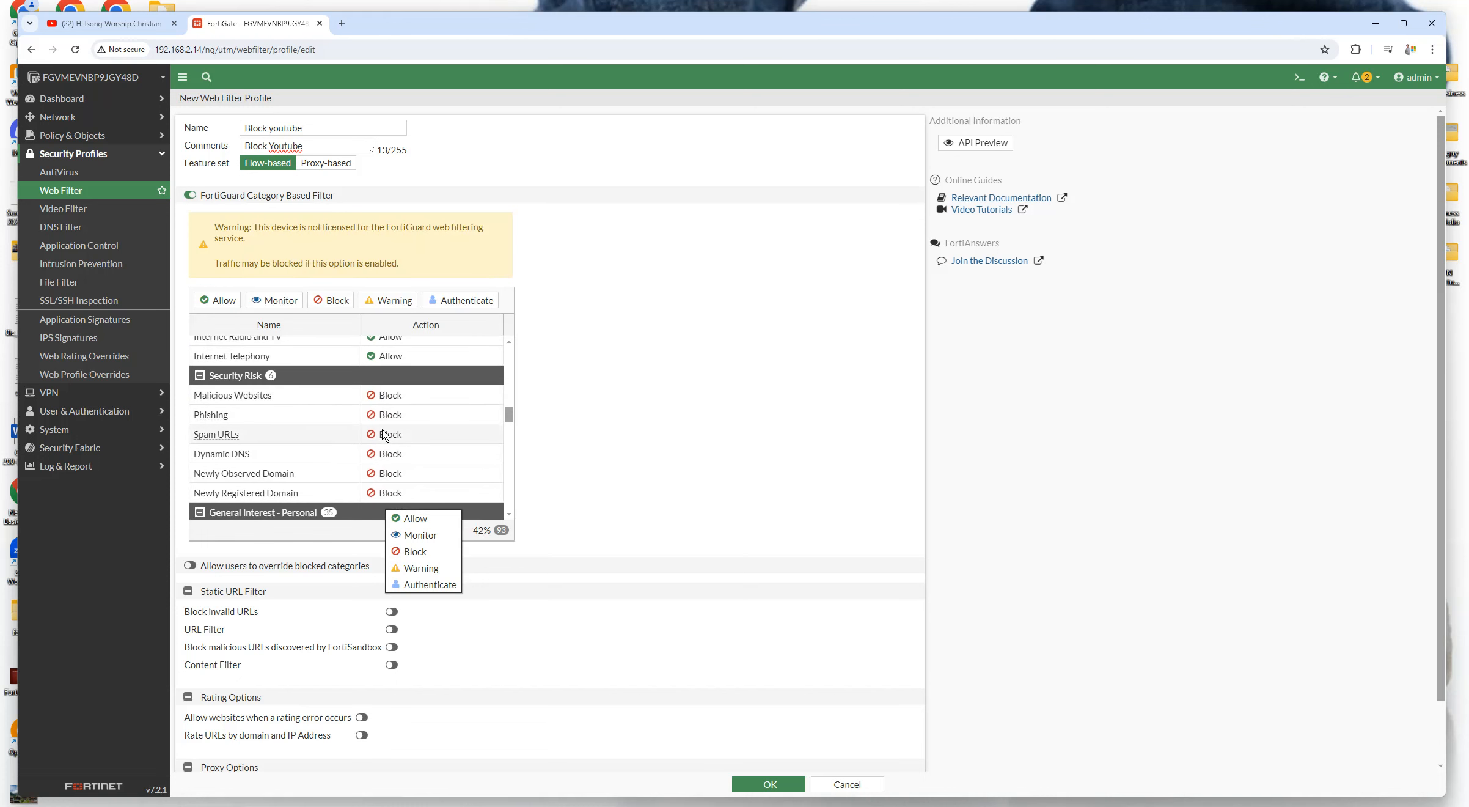
scroll(360, 451, "down", 2)
scroll(361, 451, "down", 1)
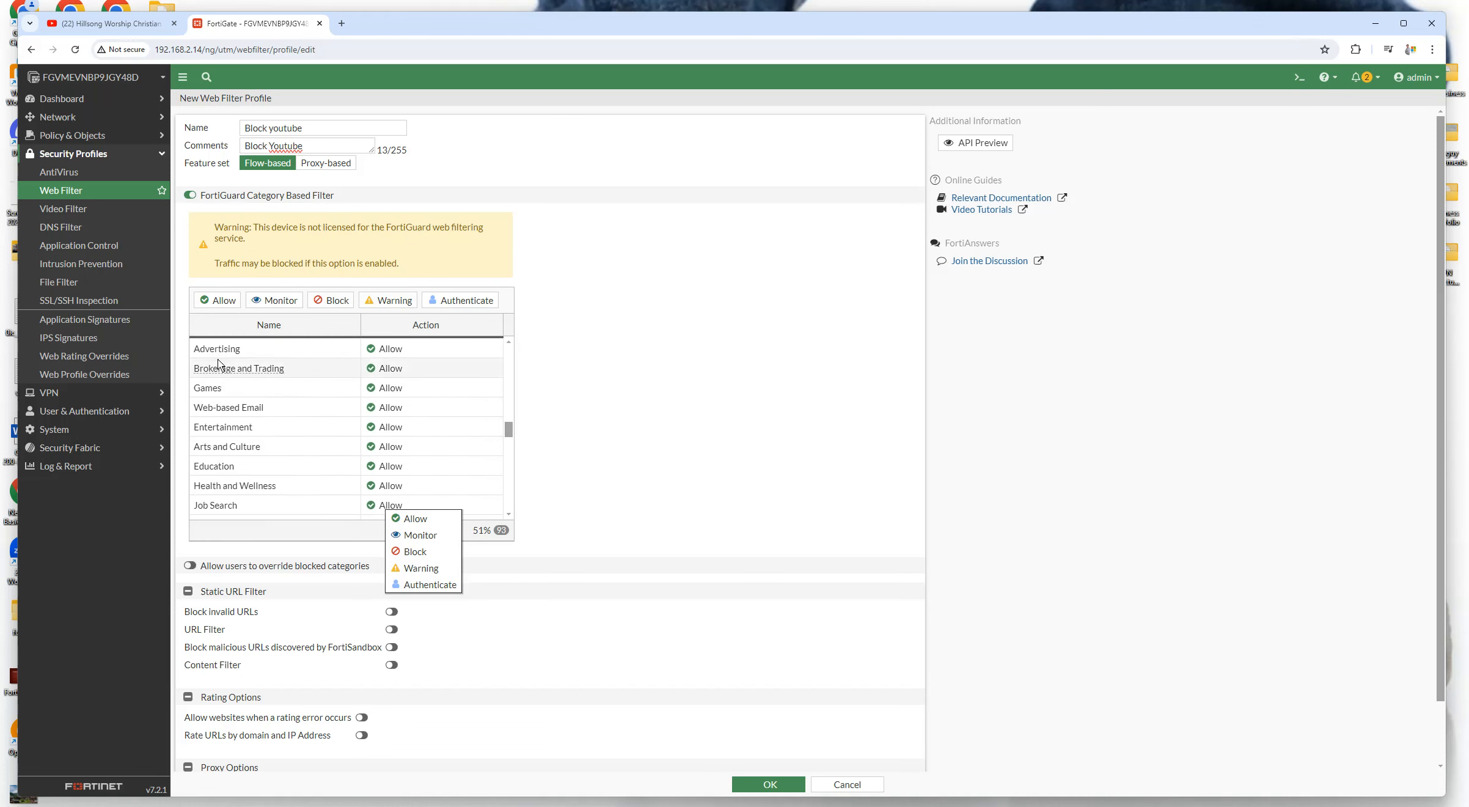
mouse_move(236, 368)
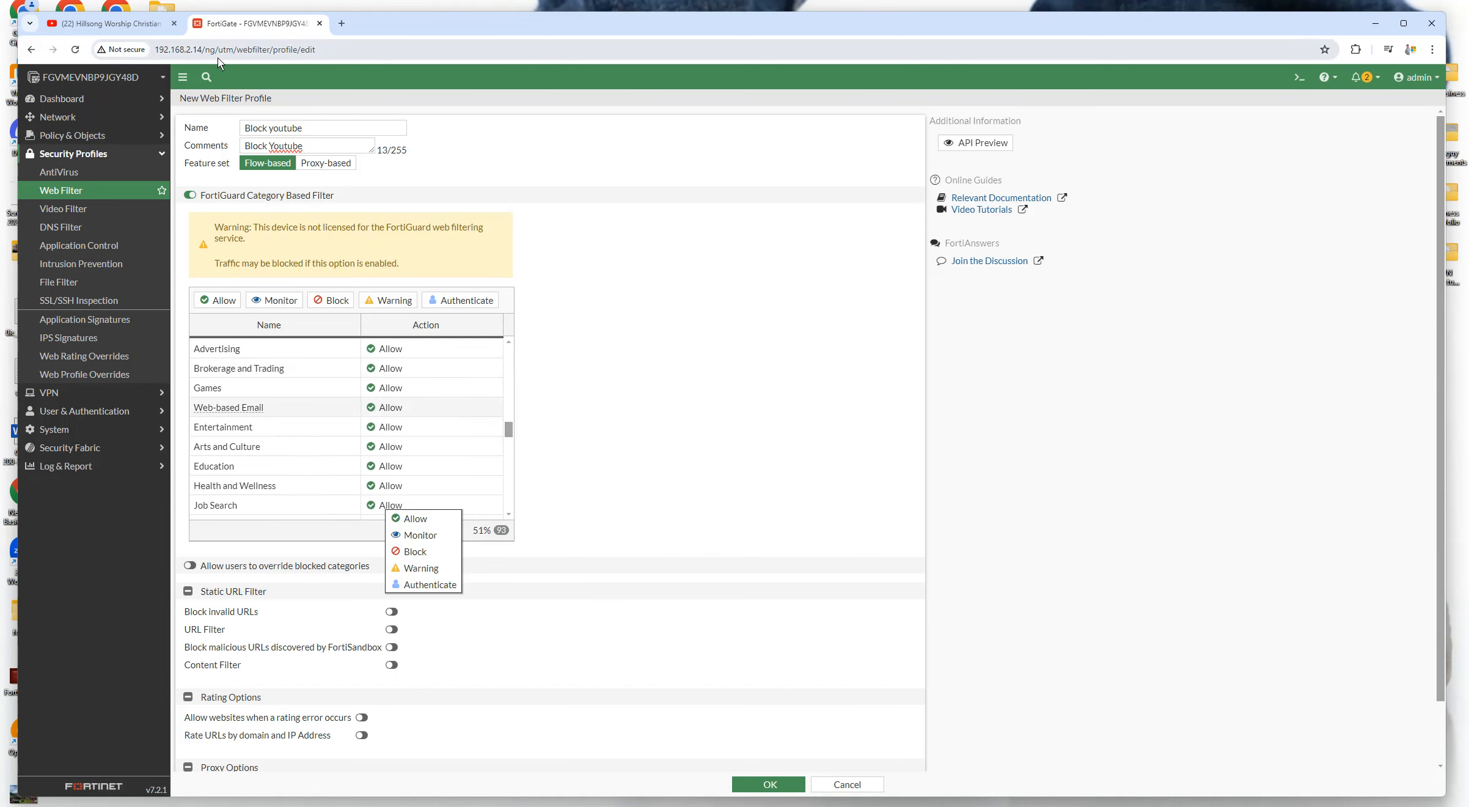
left_click(119, 25)
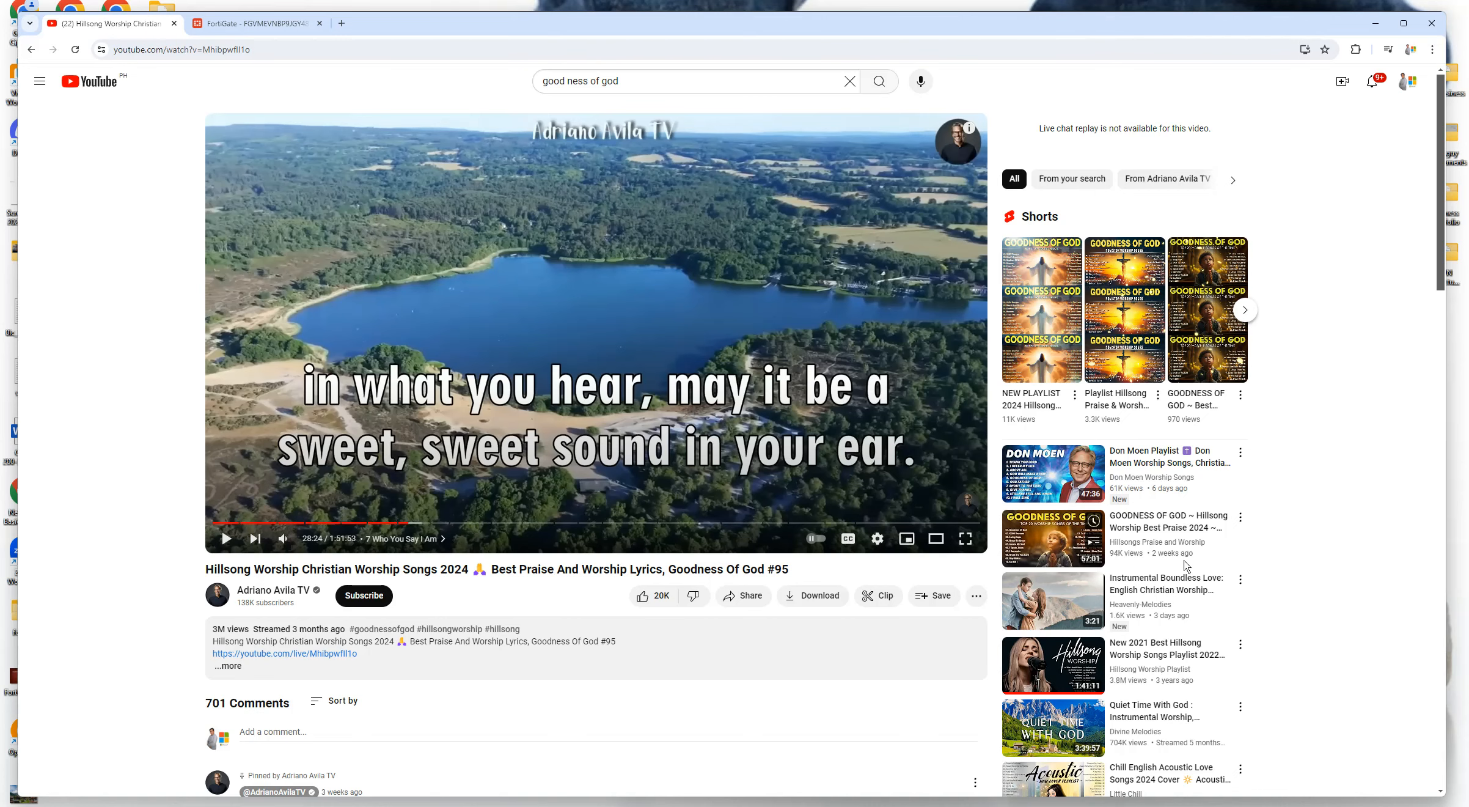
left_click(256, 24)
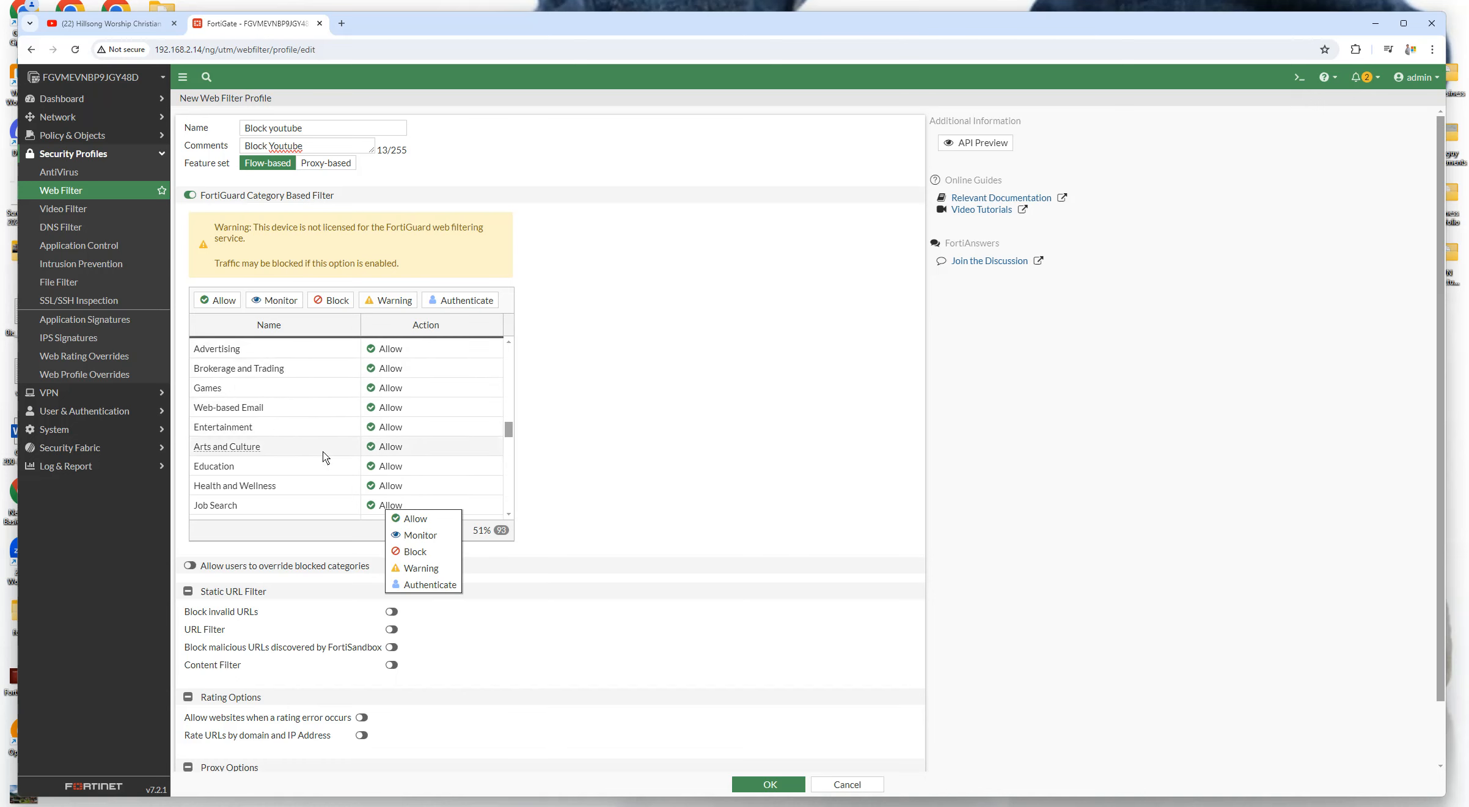
Set the action of the Social Networking category under General Interest - Personal to Block
scroll(324, 415, "down", 3)
scroll(282, 437, "down", 3)
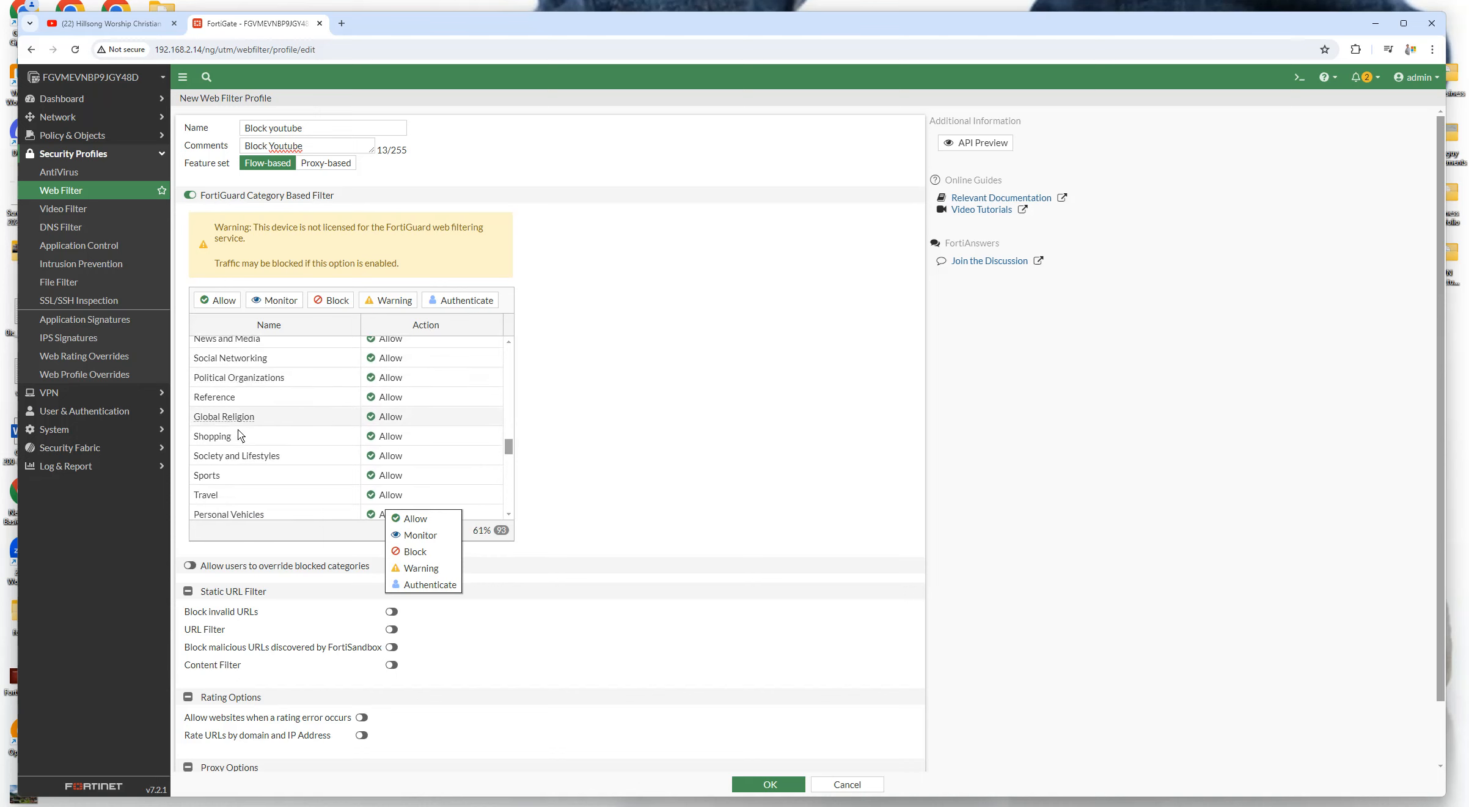
scroll(275, 435, "down", 3)
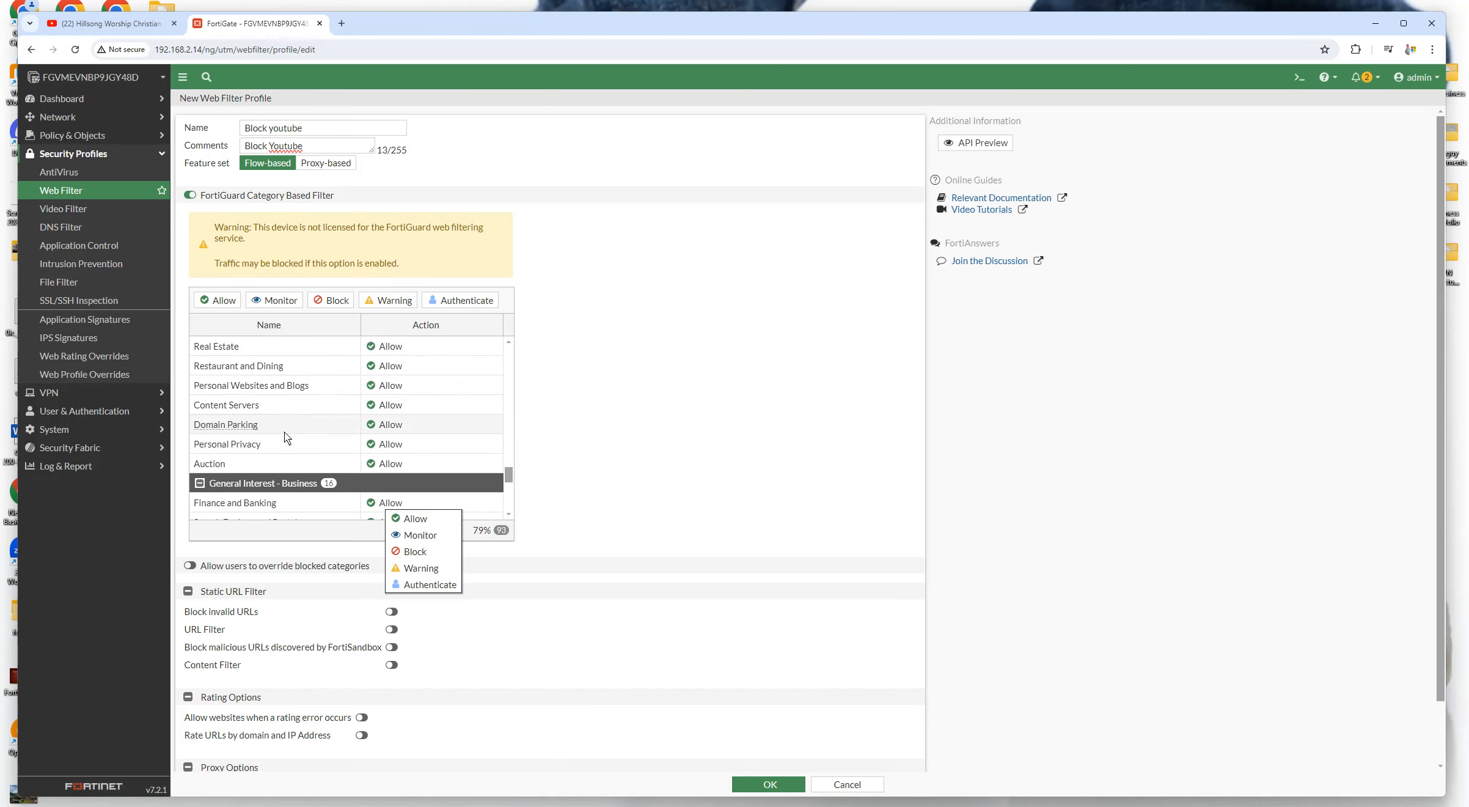
scroll(287, 437, "up", 1)
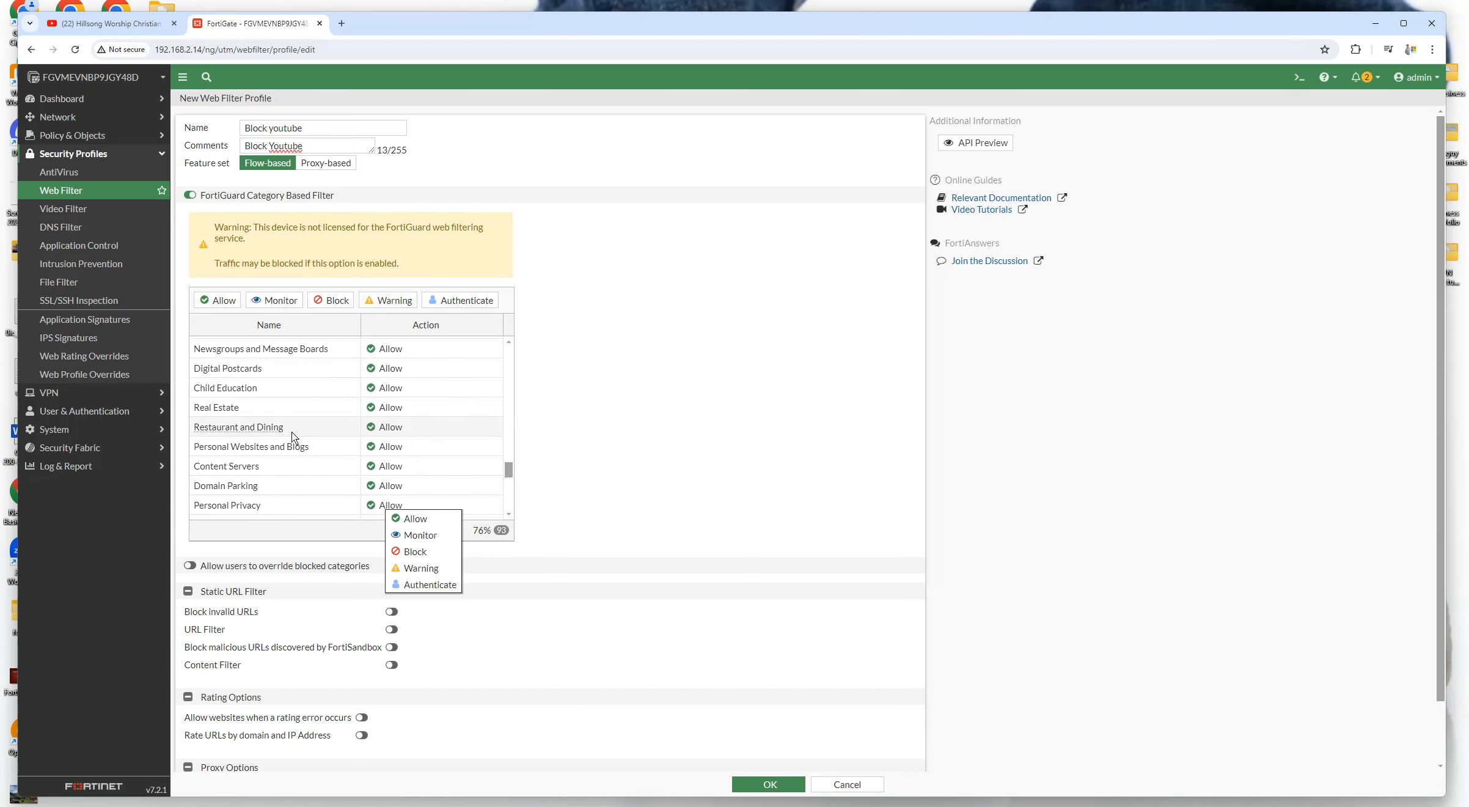
scroll(292, 436, "up", 9)
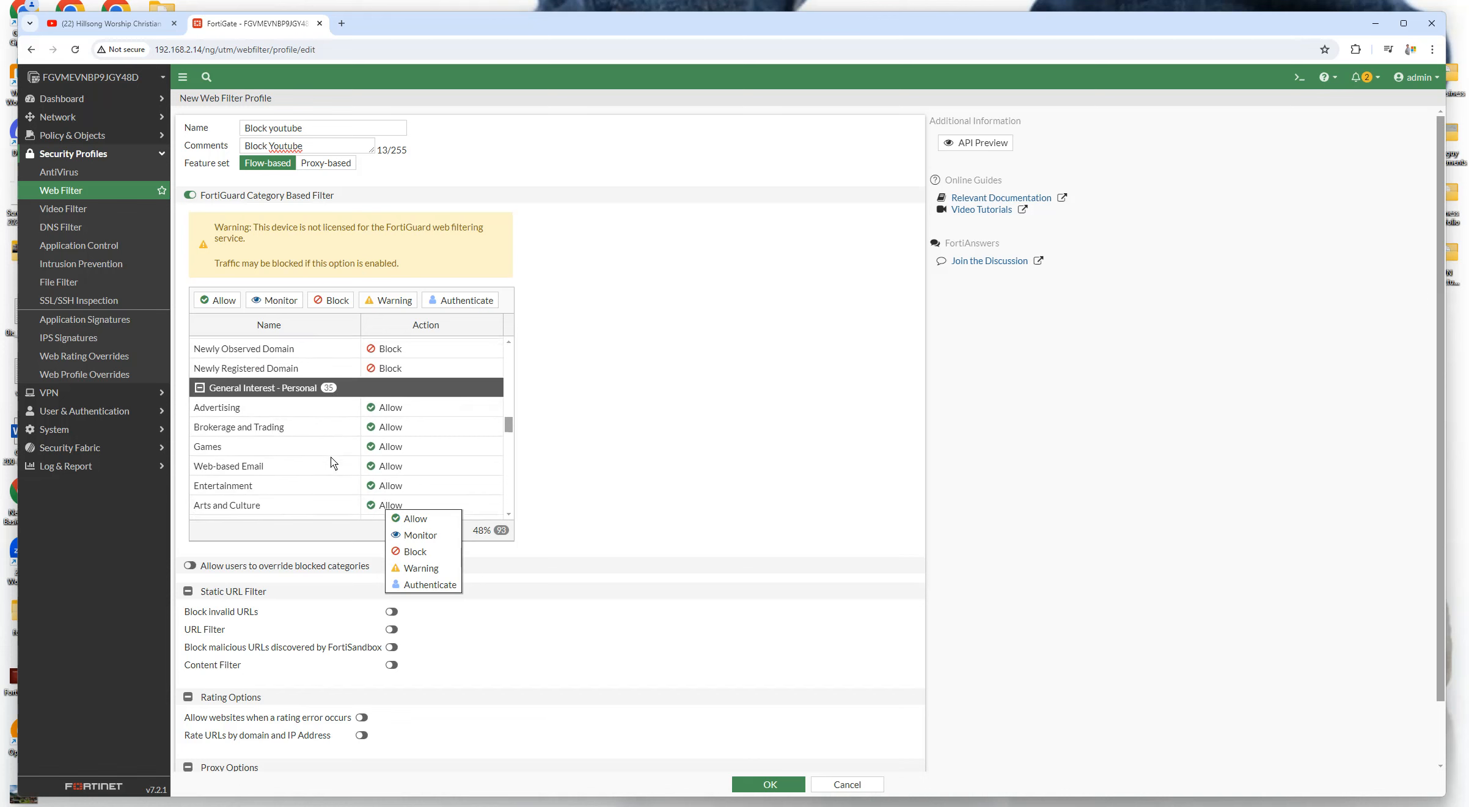
scroll(333, 462, "up", 1)
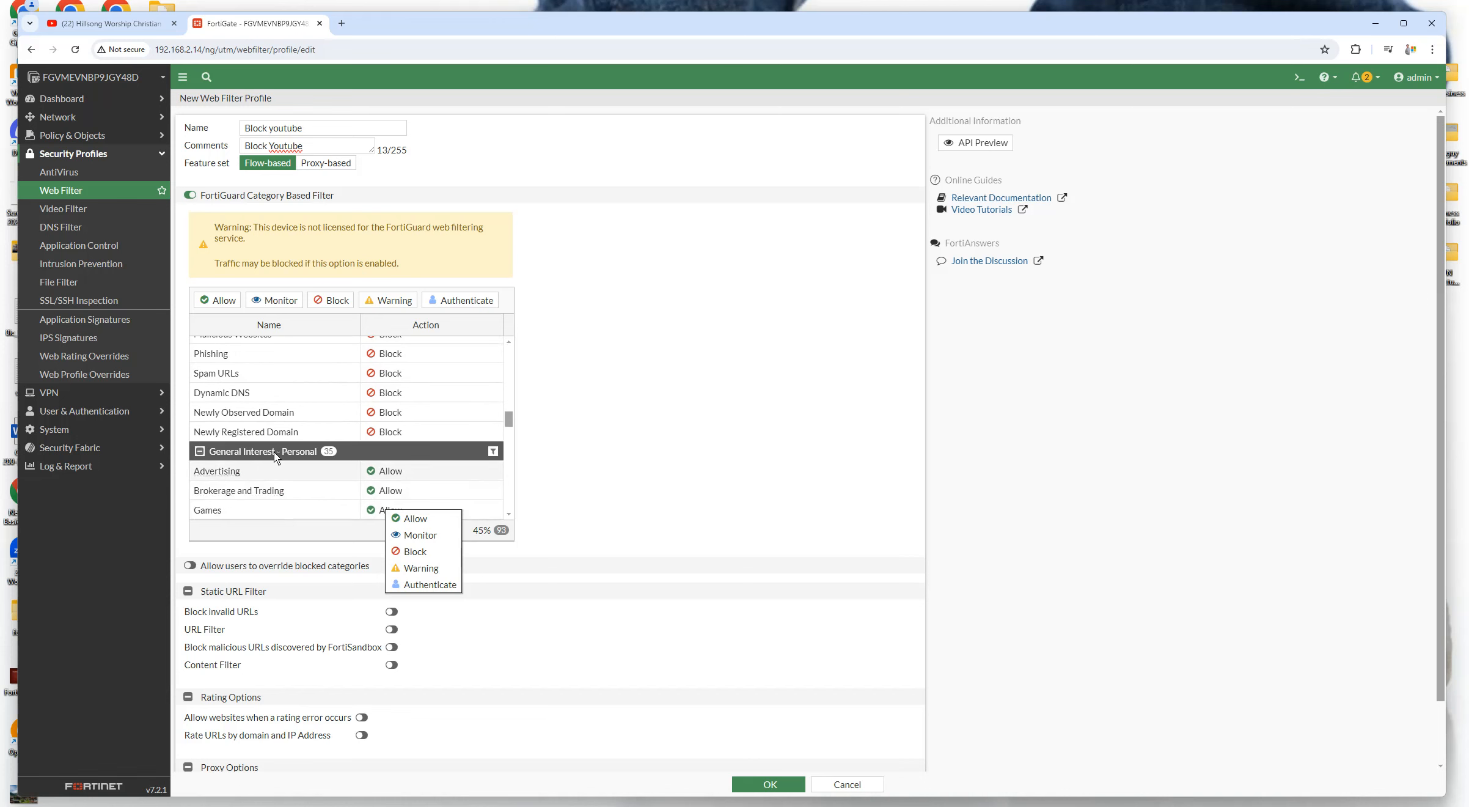
scroll(327, 448, "down", 1)
scroll(326, 446, "down", 3)
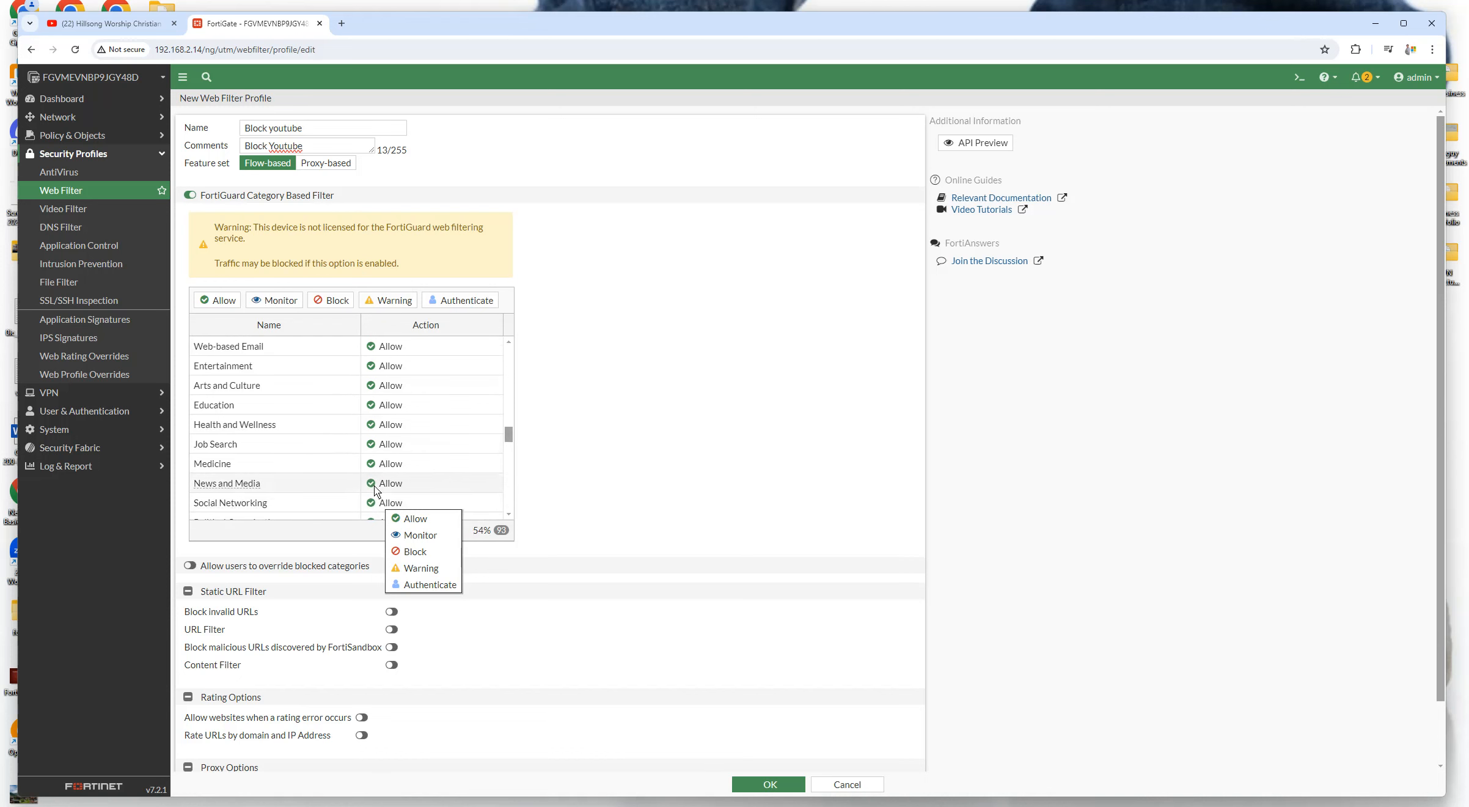
scroll(313, 457, "down", 1)
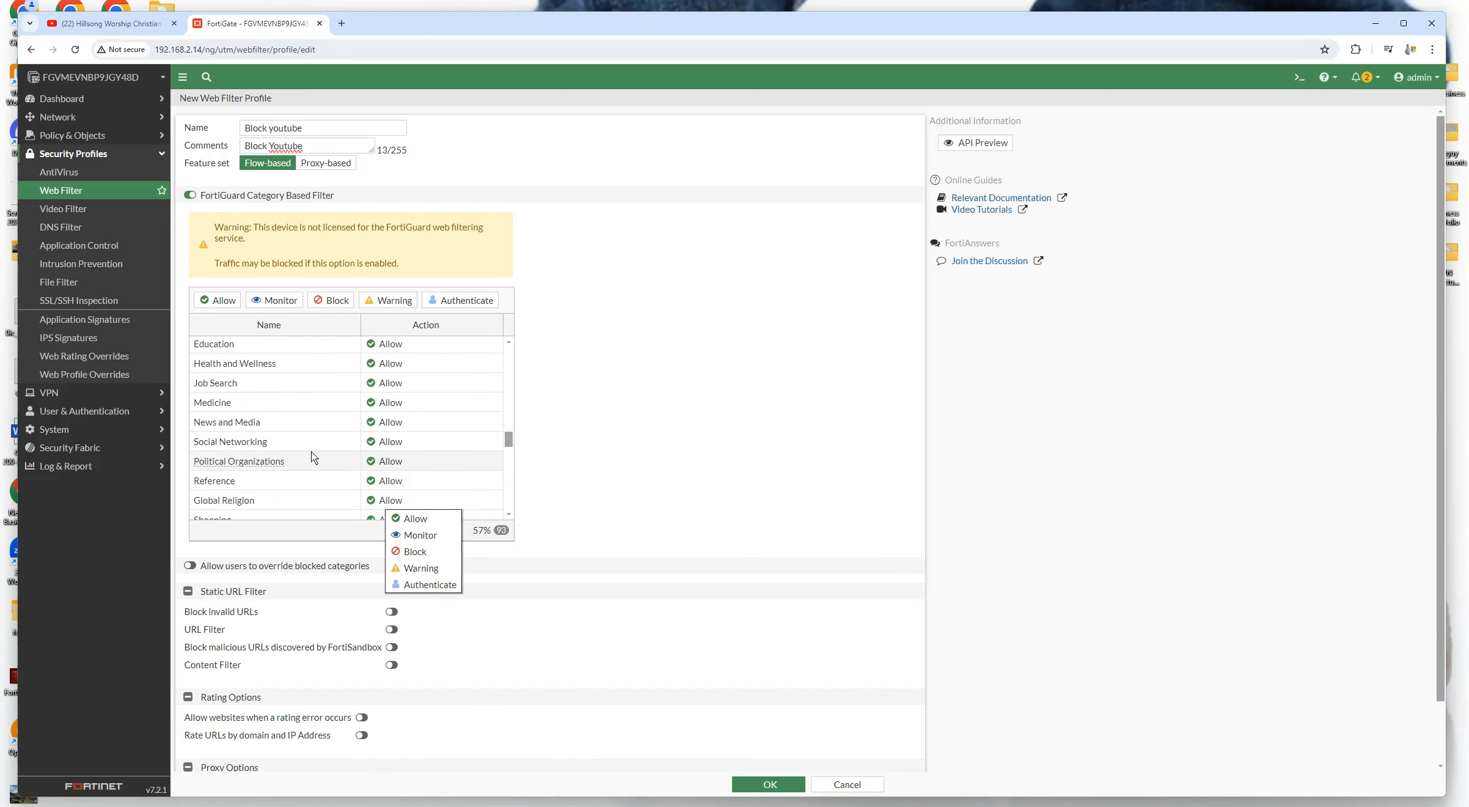
left_click(381, 445)
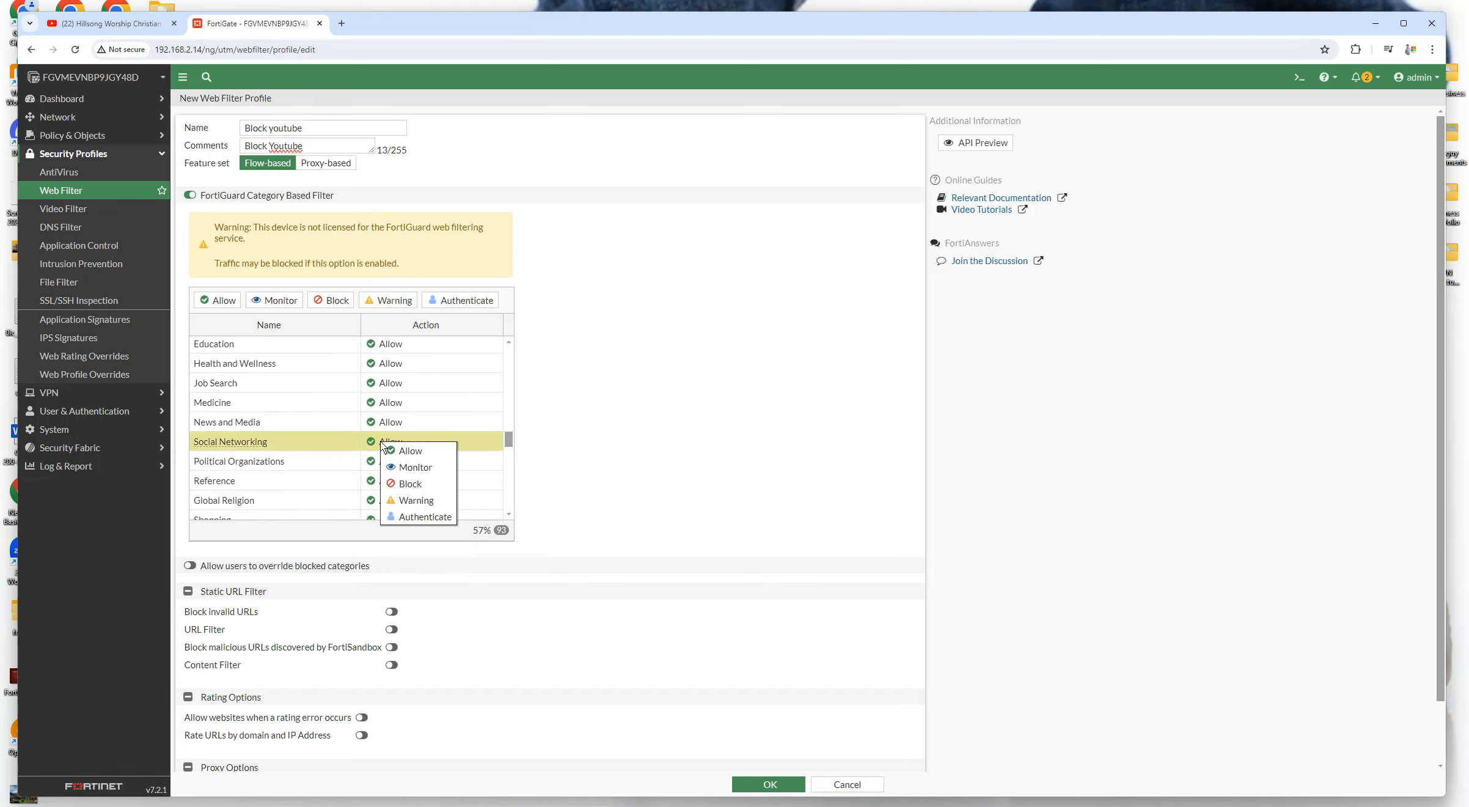
left_click(409, 484)
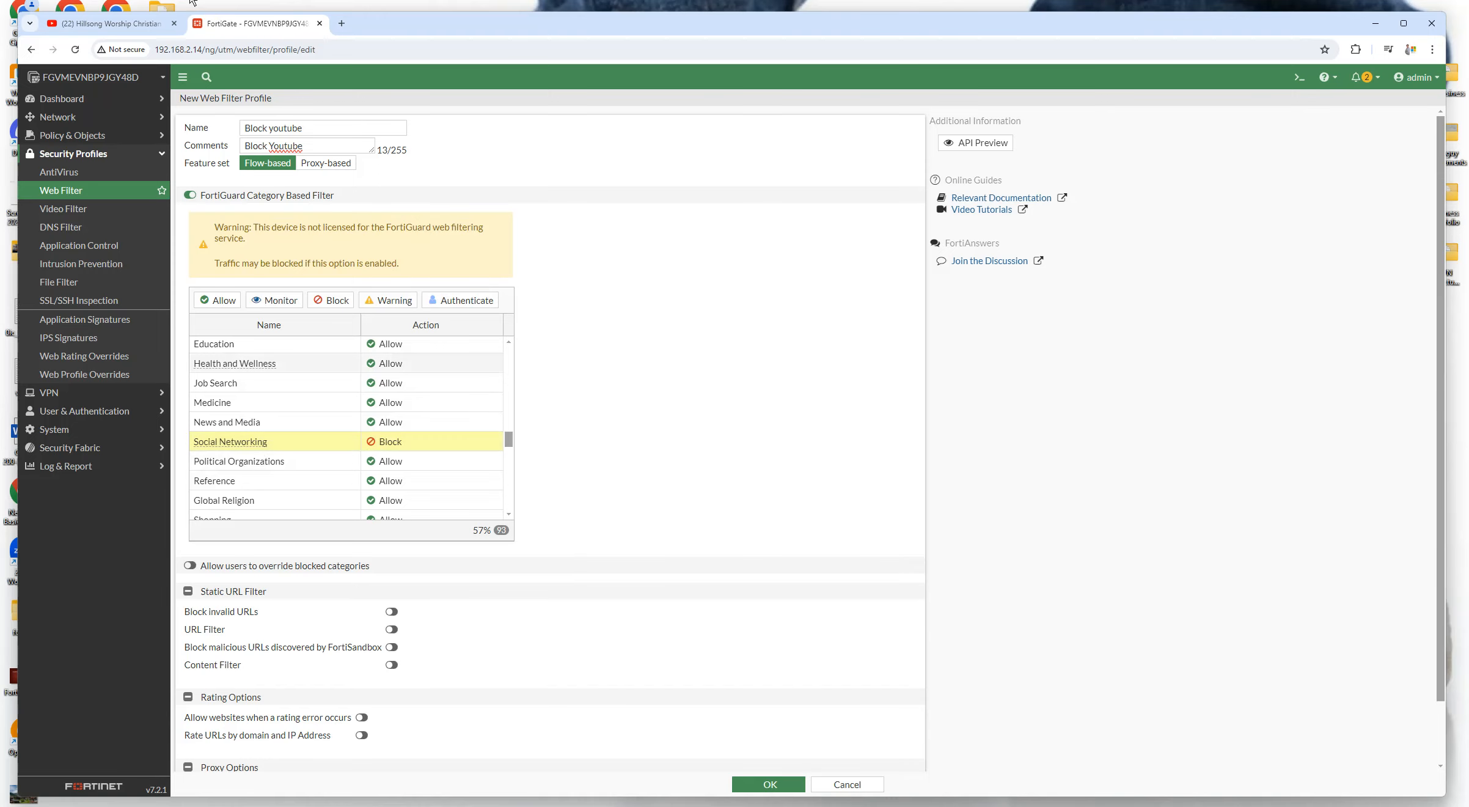
Search Google for "social networking sites" in a new browser tab and open the TechTarget article on social networking
left_click(341, 24)
left_click(596, 306)
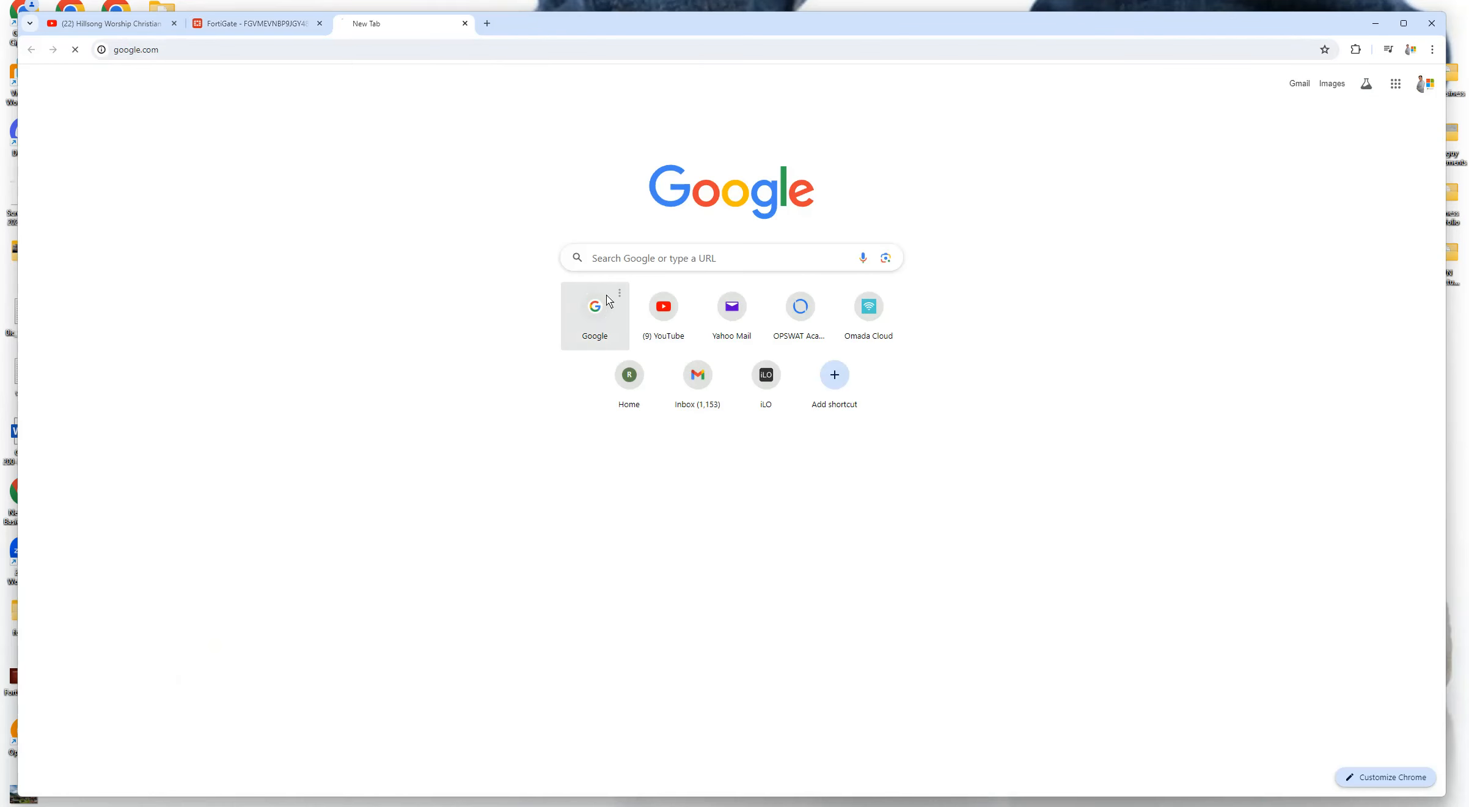
type("so")
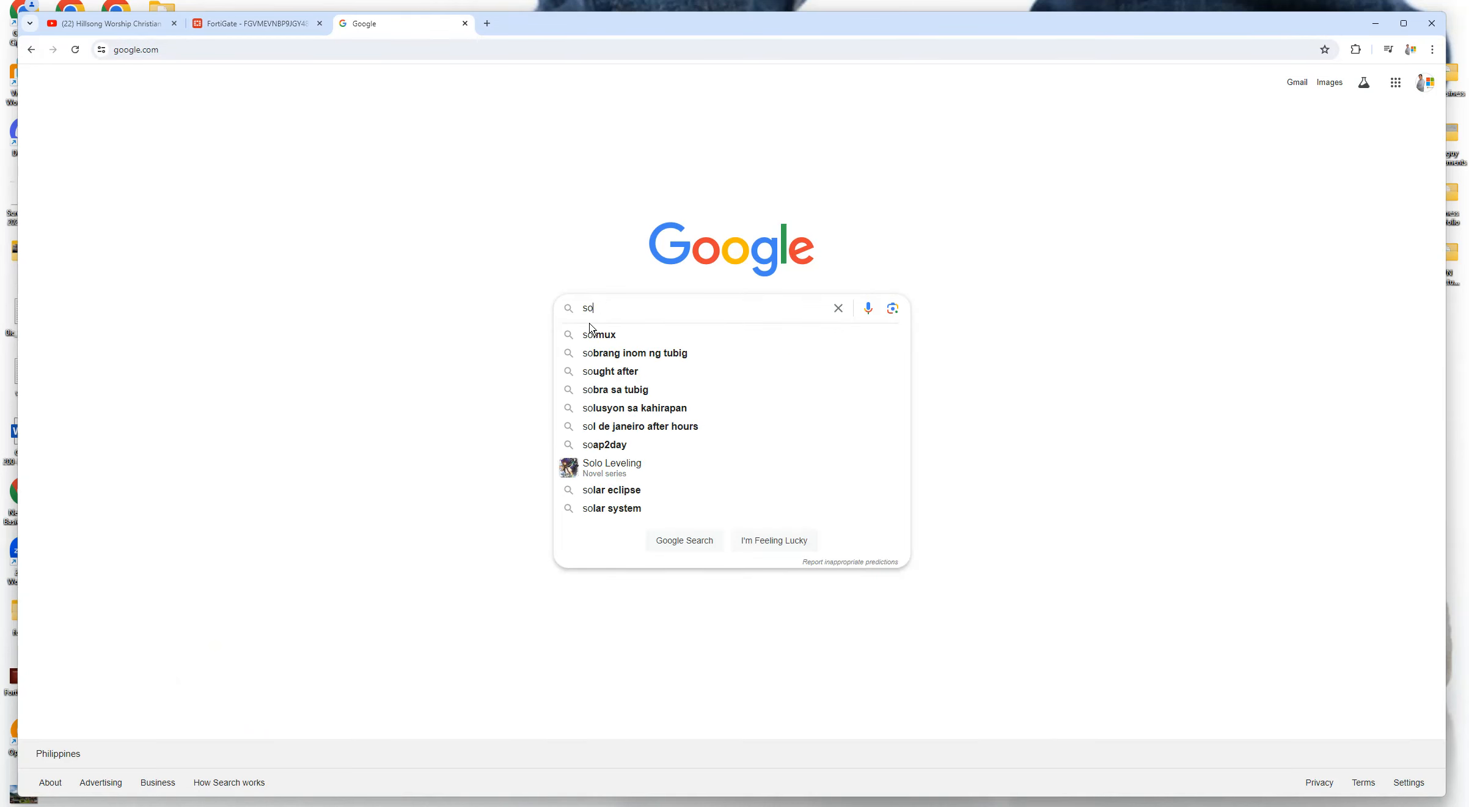
type("cial netowrkin")
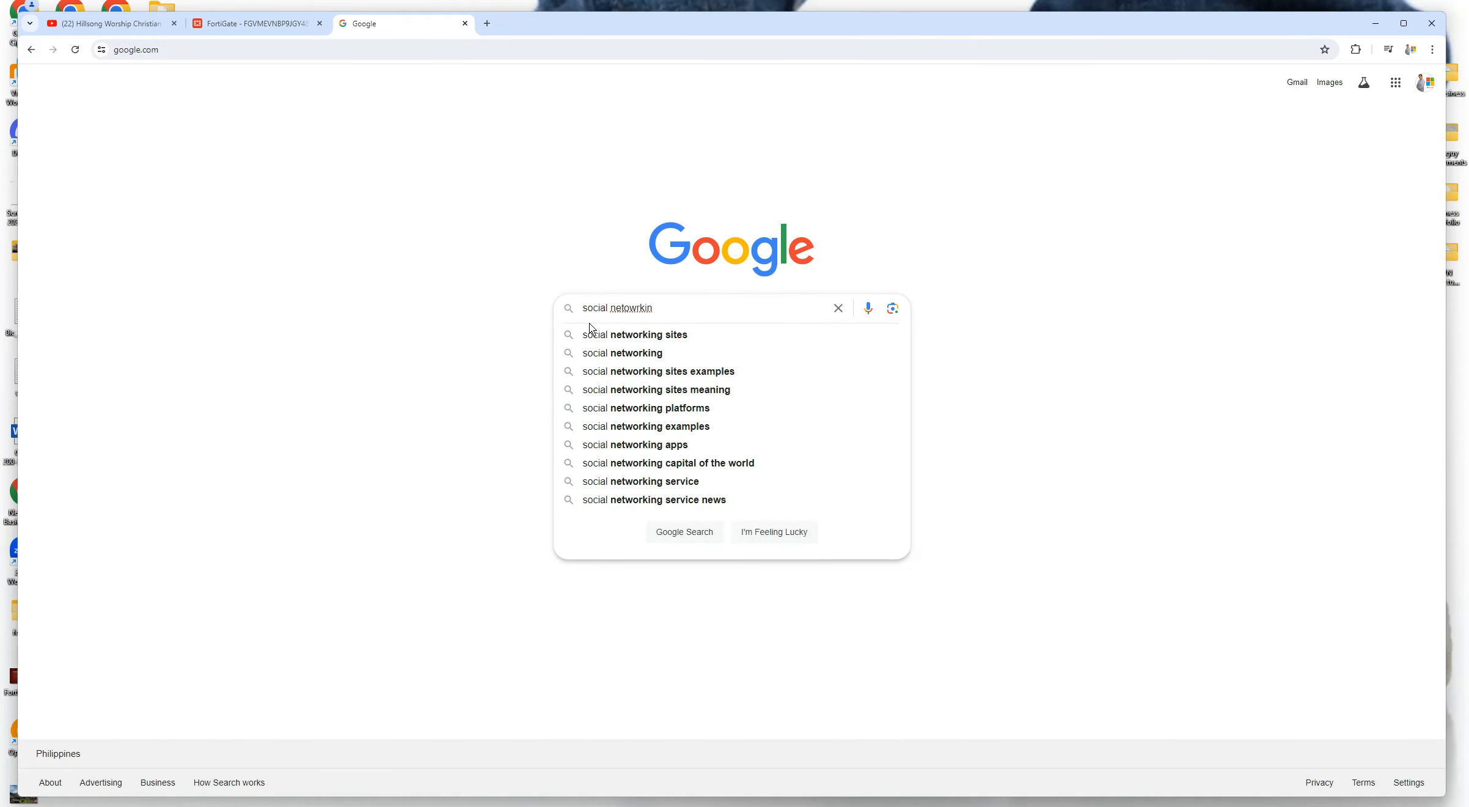
left_click(590, 330)
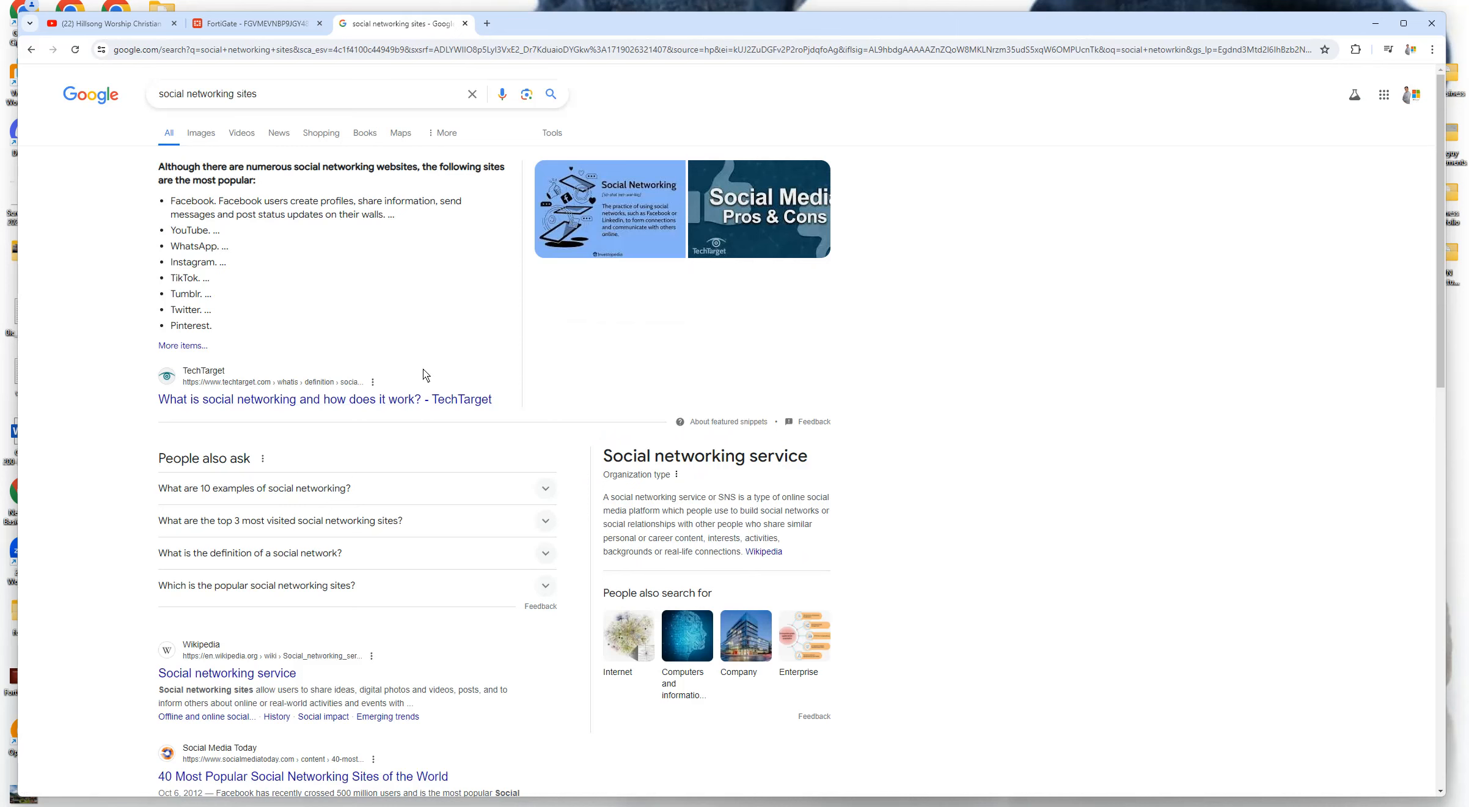
left_click(244, 403)
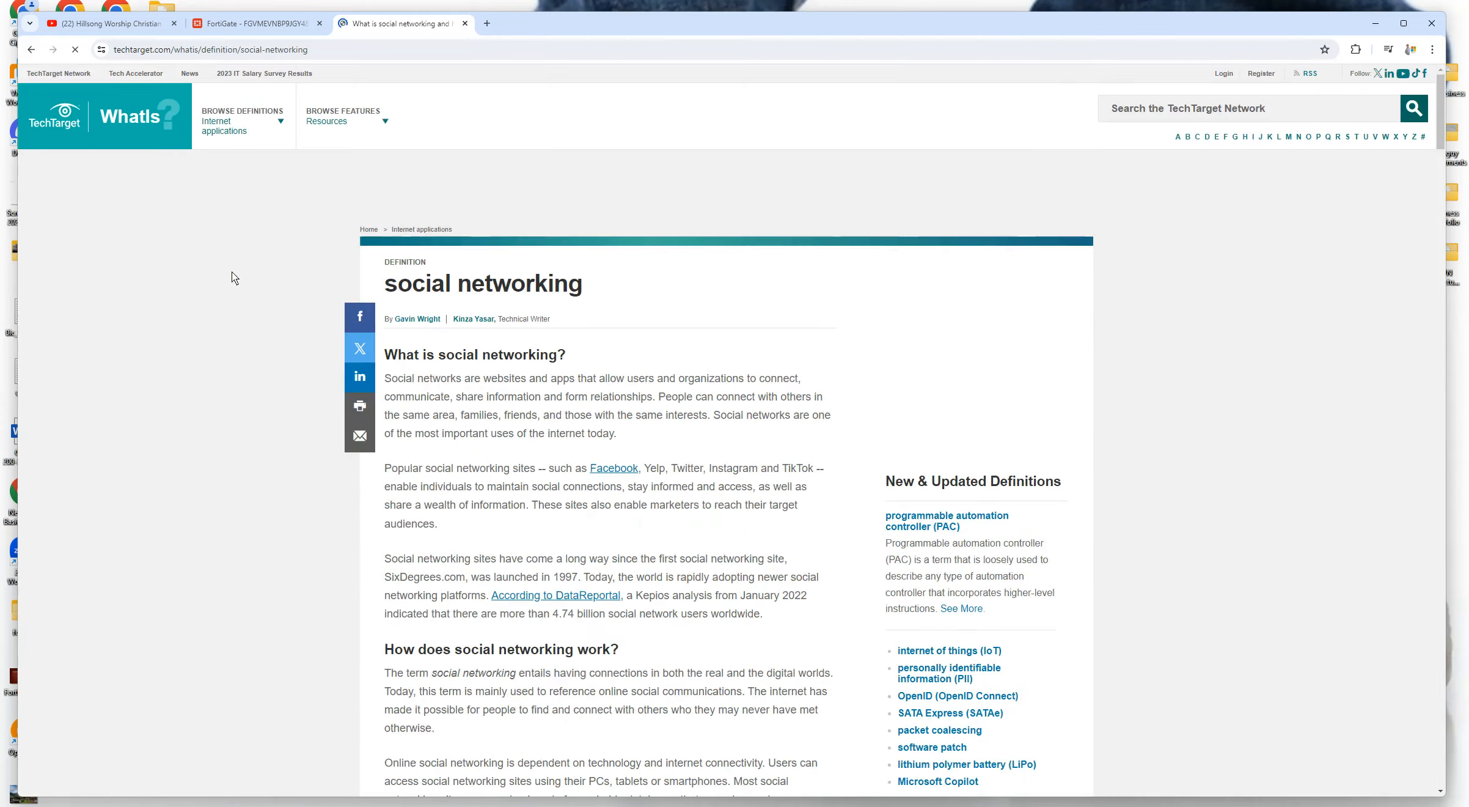
Examine the article's list of the top 10 social networking sites to see which services the category covers
scroll(507, 440, "down", 20)
scroll(532, 445, "down", 5)
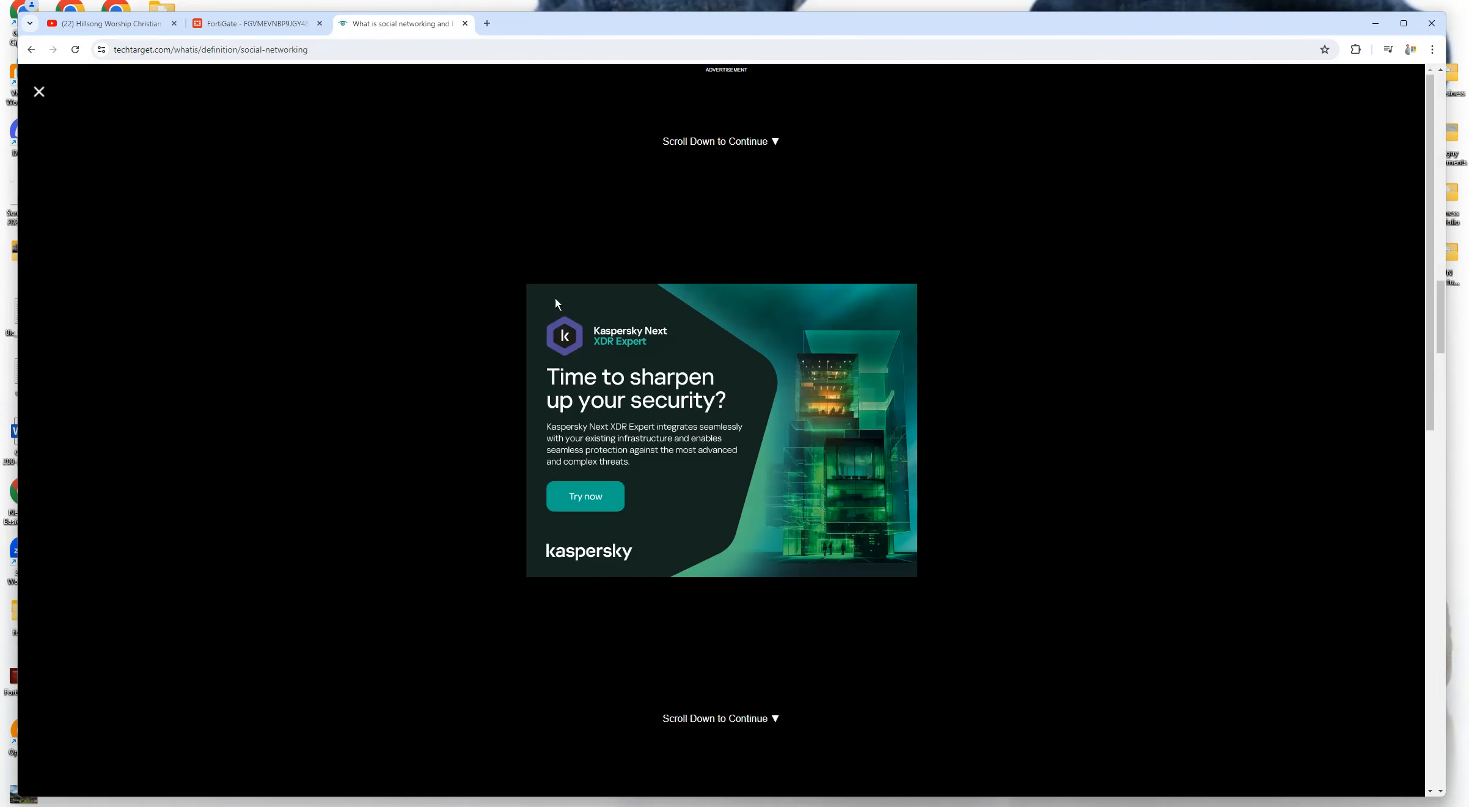
scroll(328, 354, "down", 15)
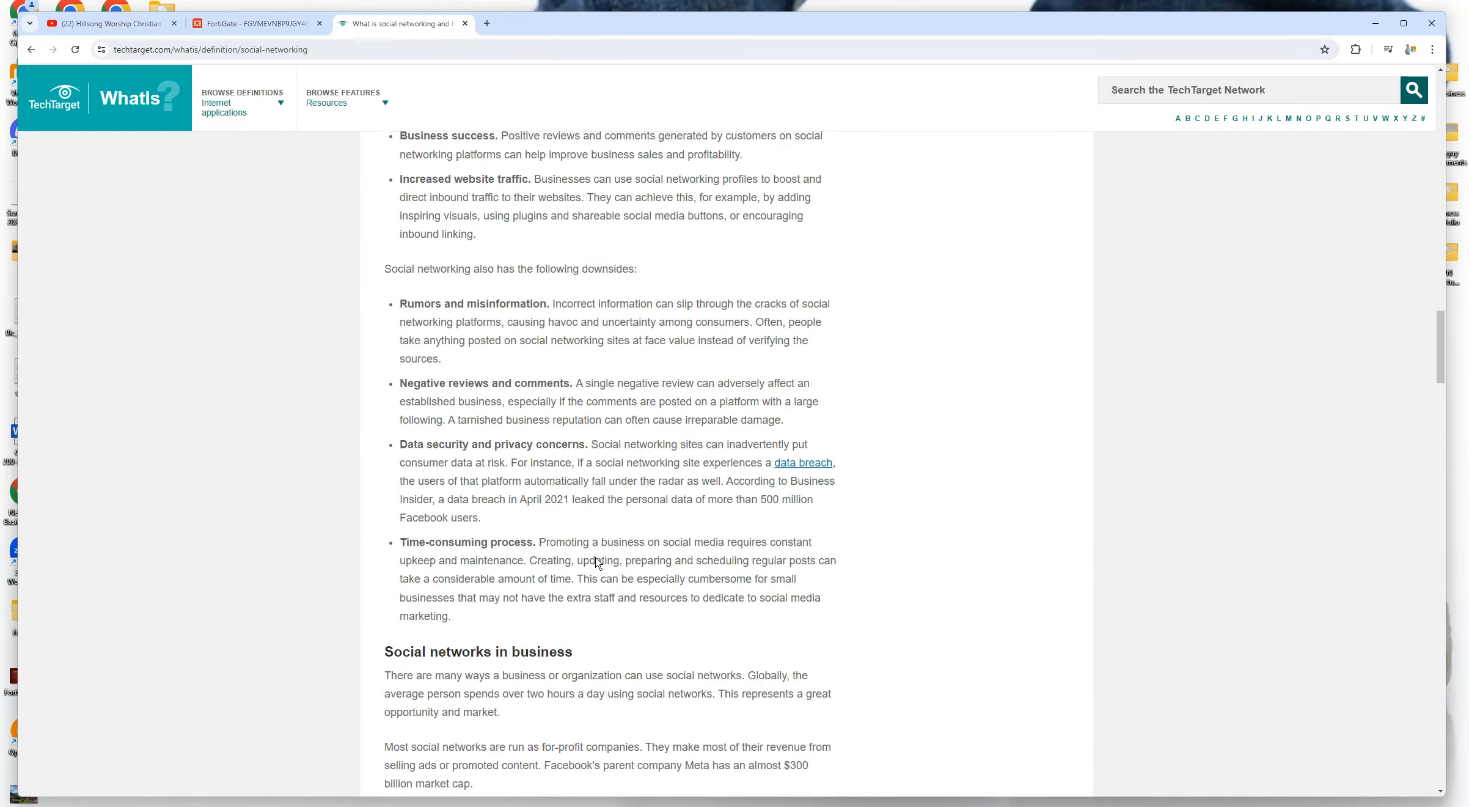
scroll(607, 567, "down", 15)
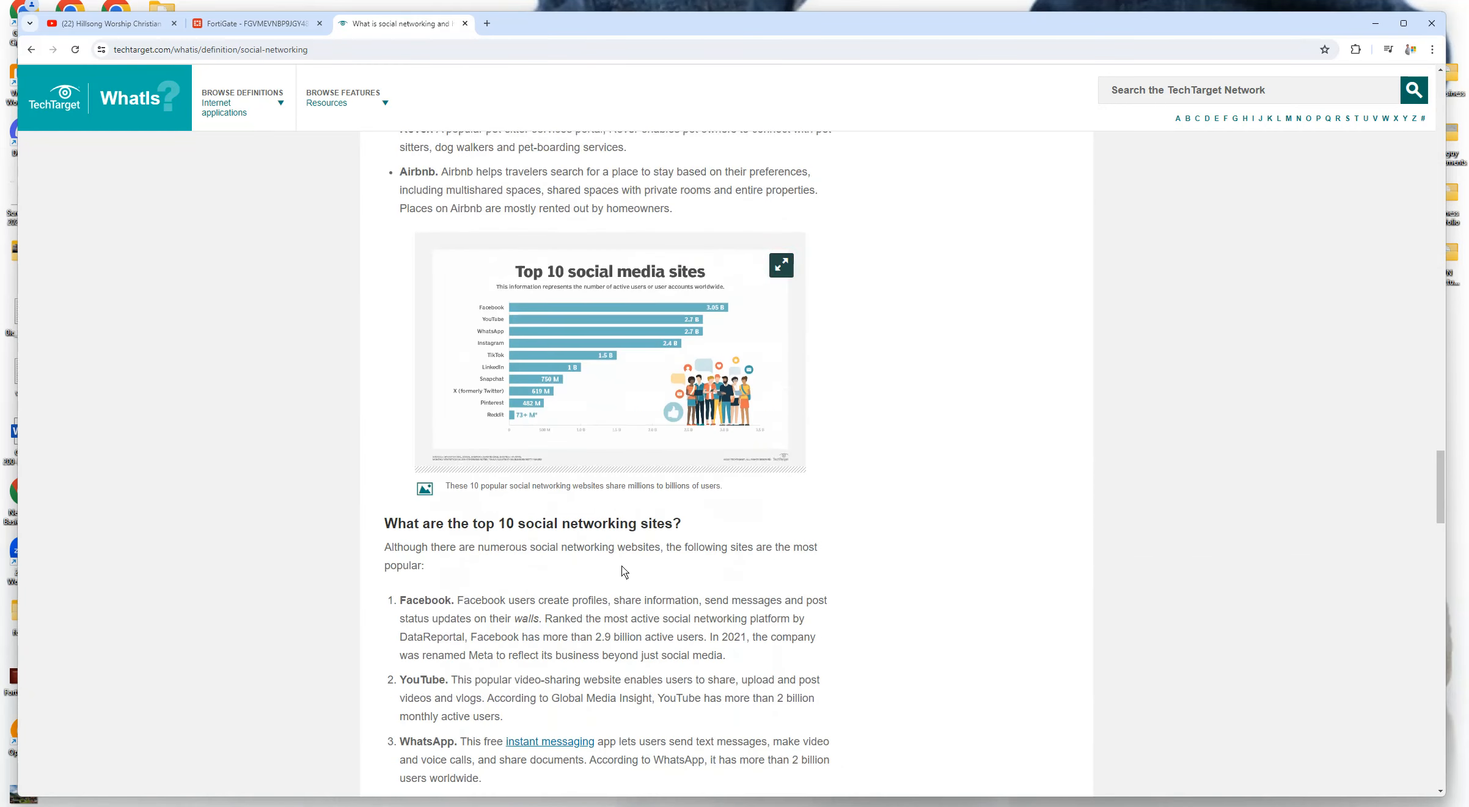
scroll(550, 550, "down", 3)
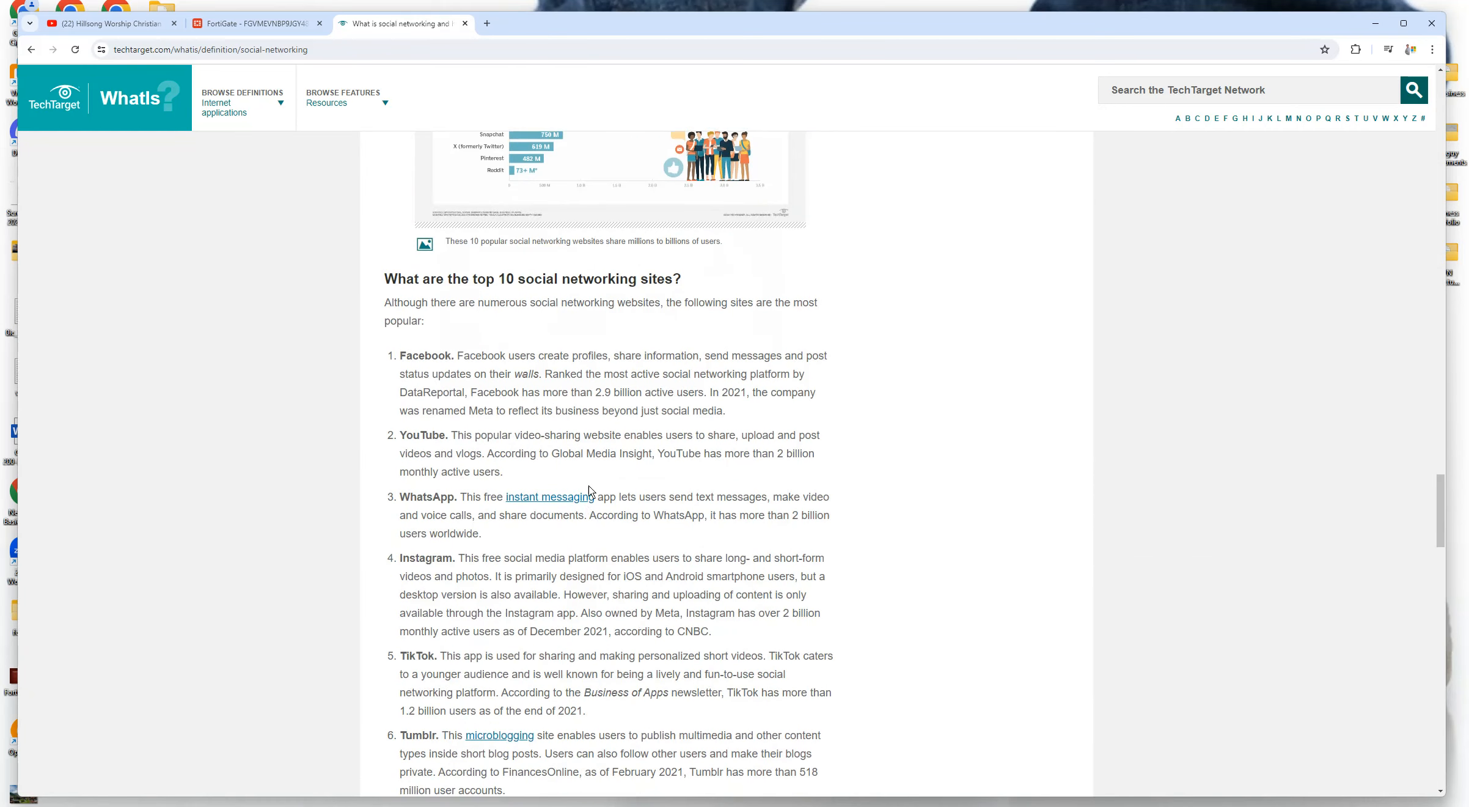
scroll(488, 509, "down", 2)
scroll(483, 519, "down", 2)
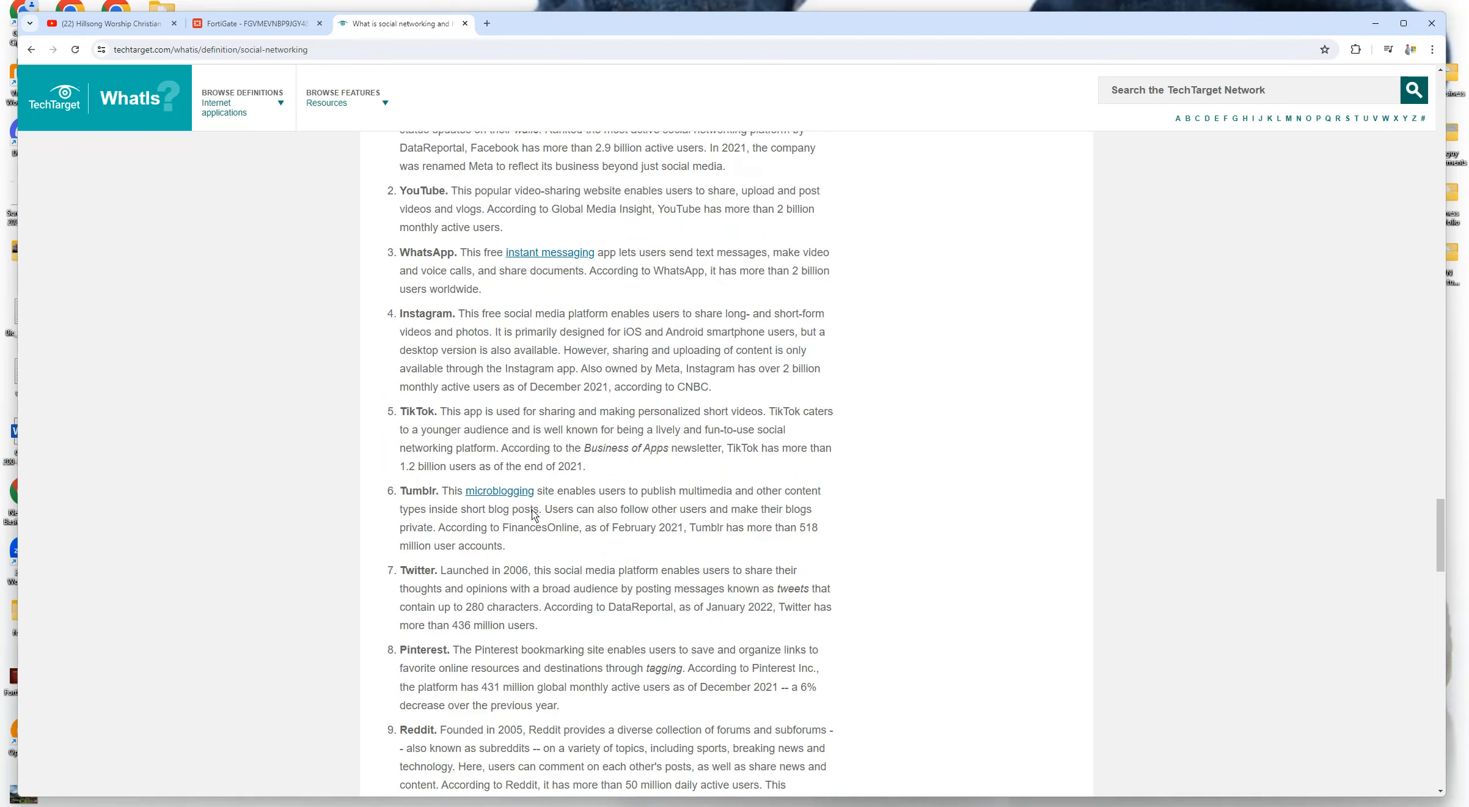
scroll(453, 586, "down", 3)
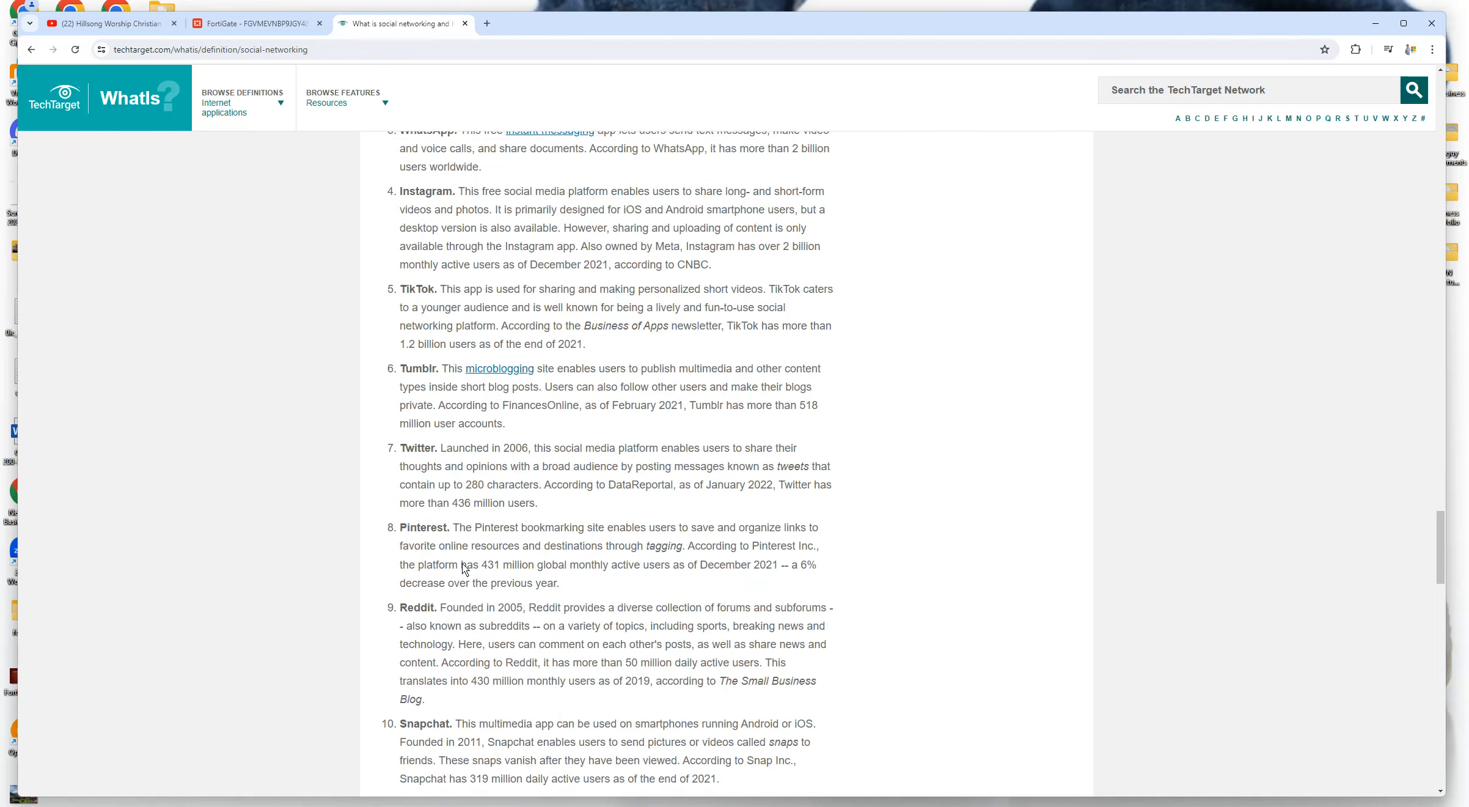
scroll(487, 563, "down", 1)
scroll(487, 562, "down", 2)
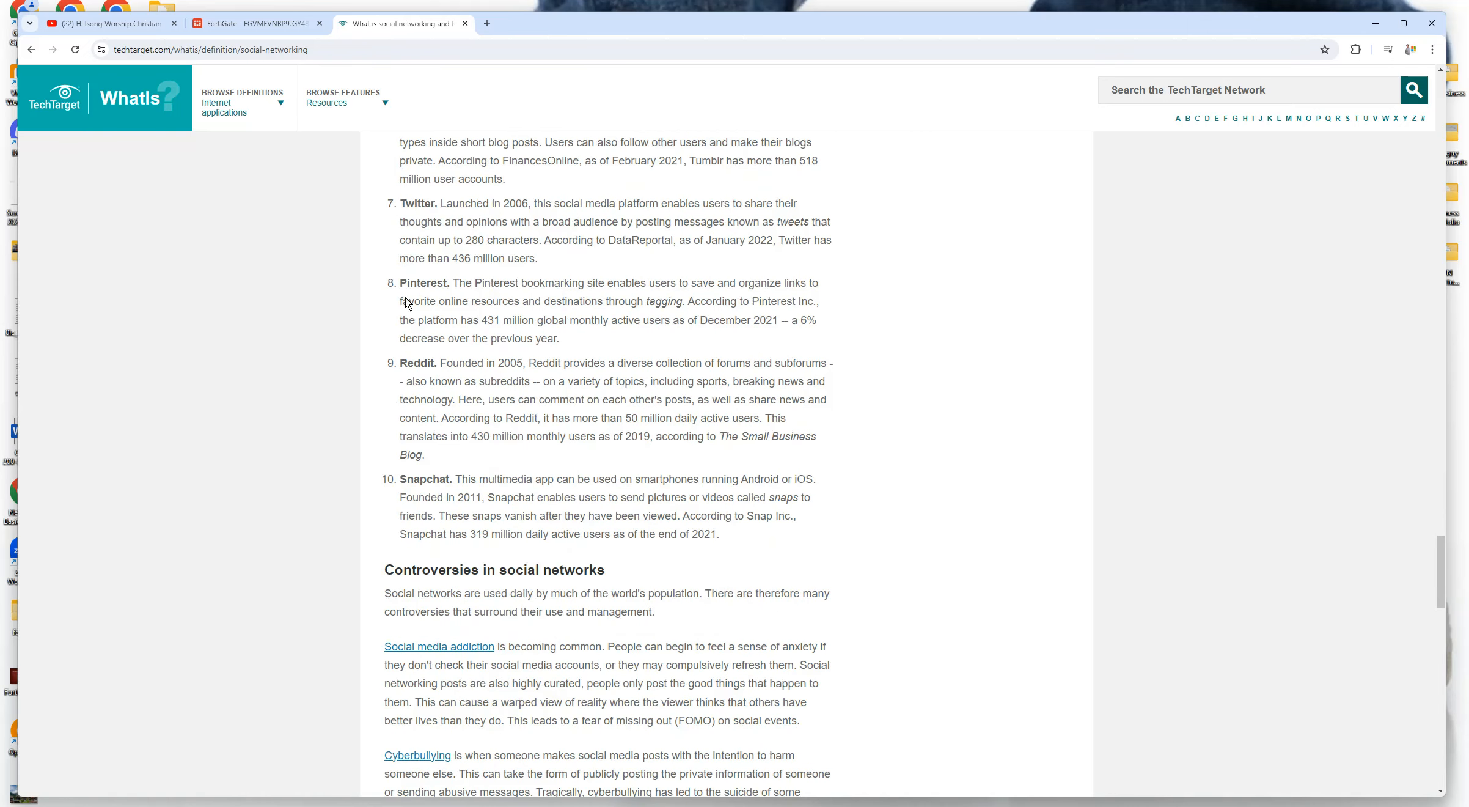
Close the article, return to the web filter profile and set the Social Networking category's action to Allow
left_click(465, 23)
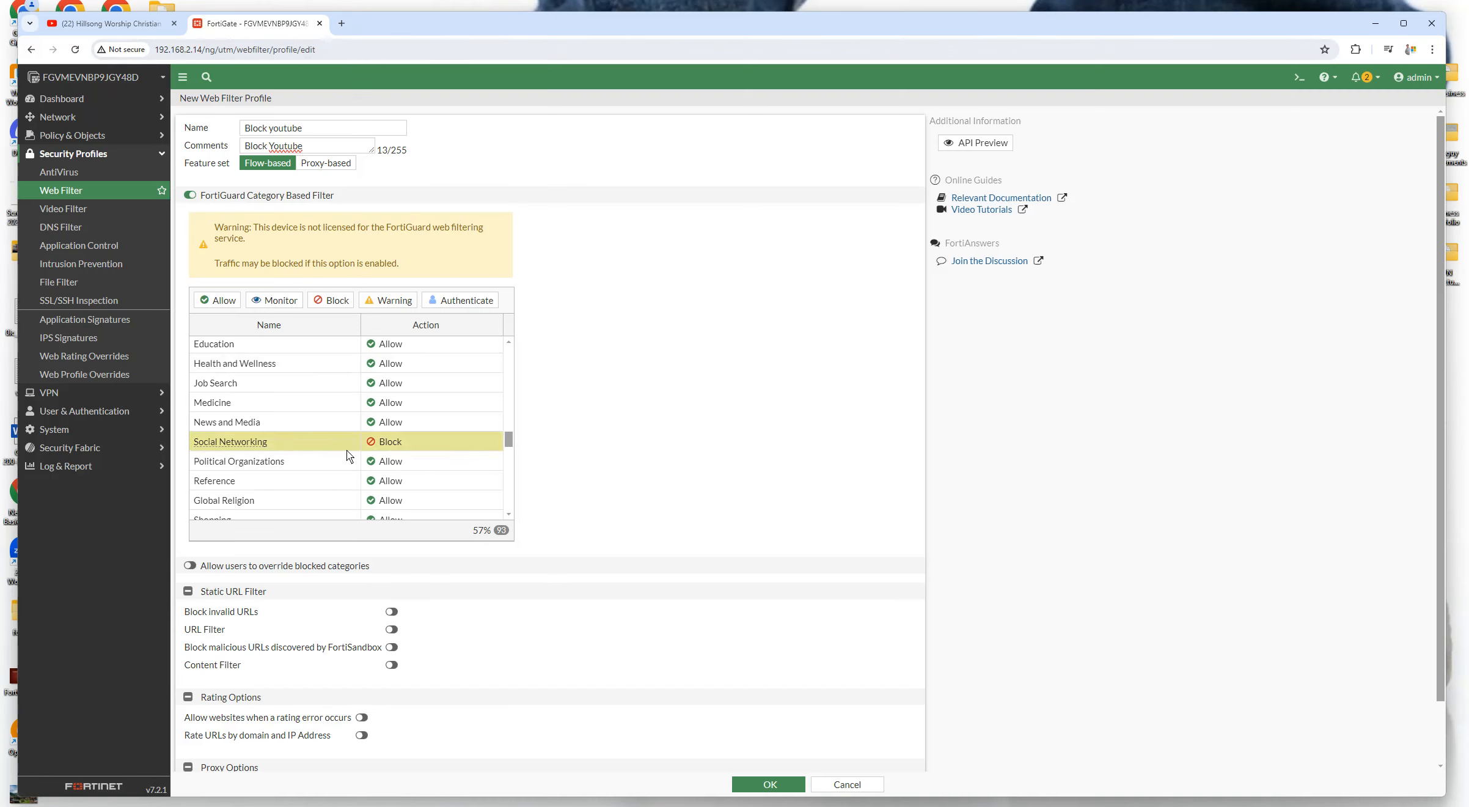
right_click(390, 446)
left_click(415, 451)
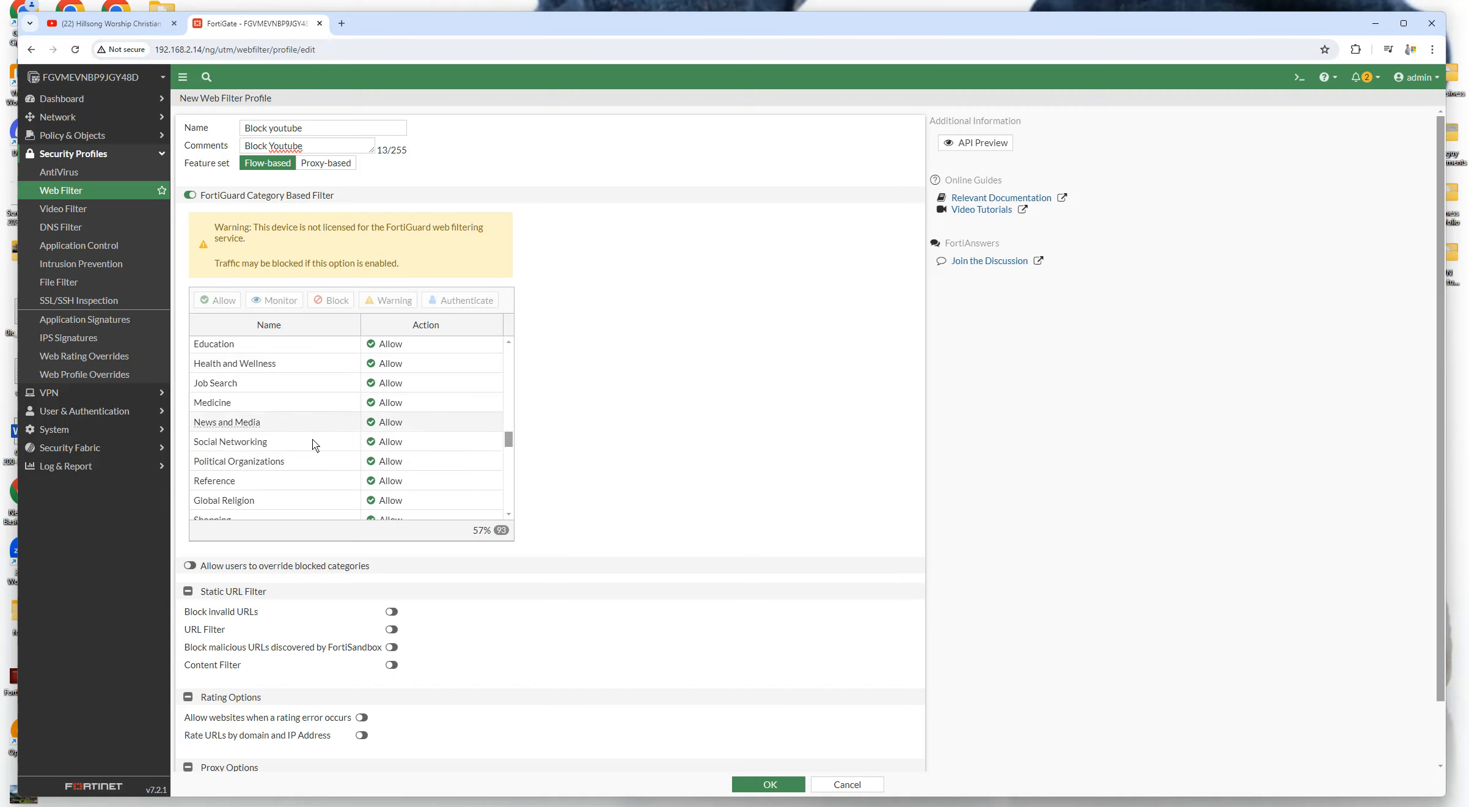
Enable the static URL Filter and add an enabled Wildcard entry for *youtube.com with the action Block
scroll(283, 570, "down", 1)
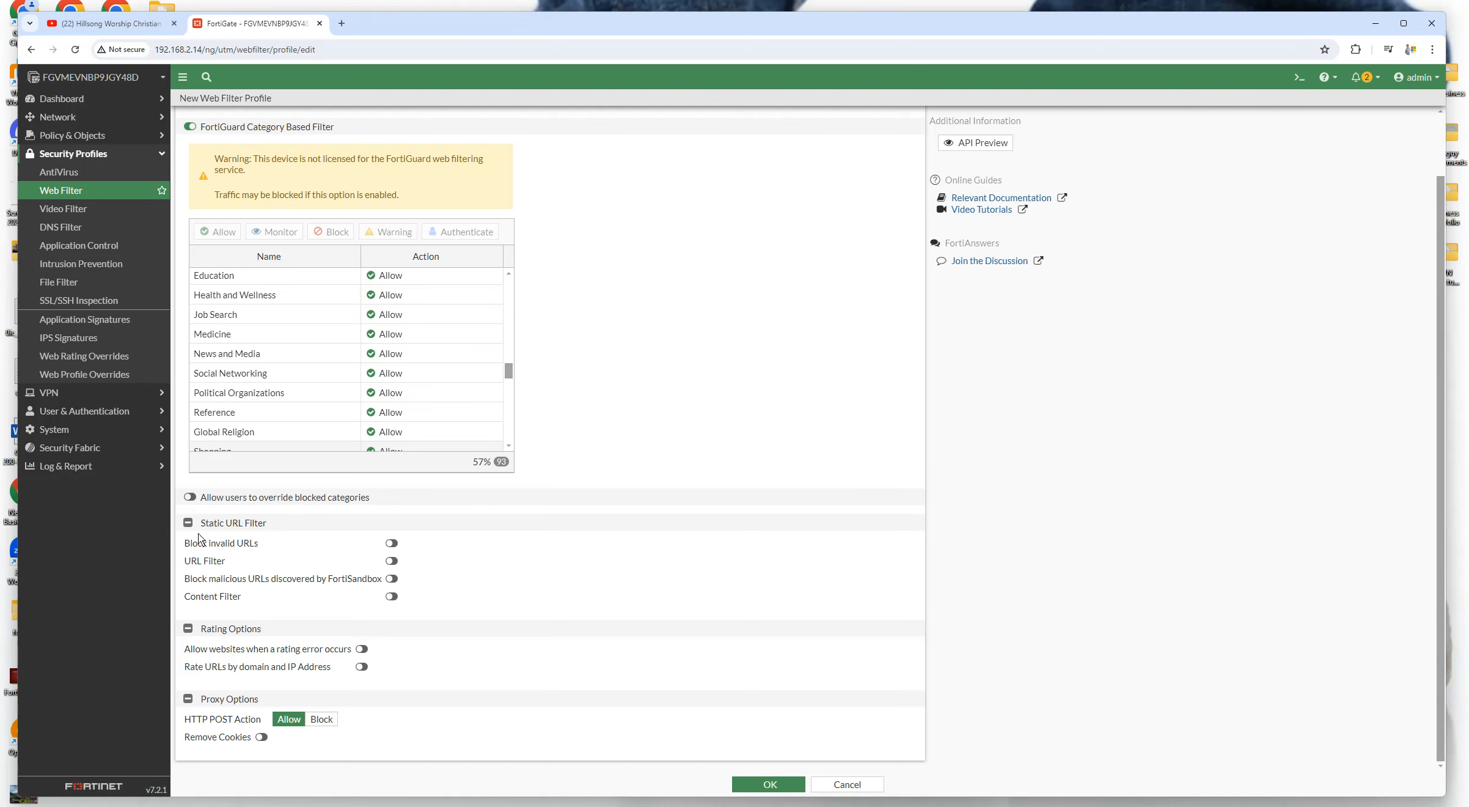
left_click(391, 561)
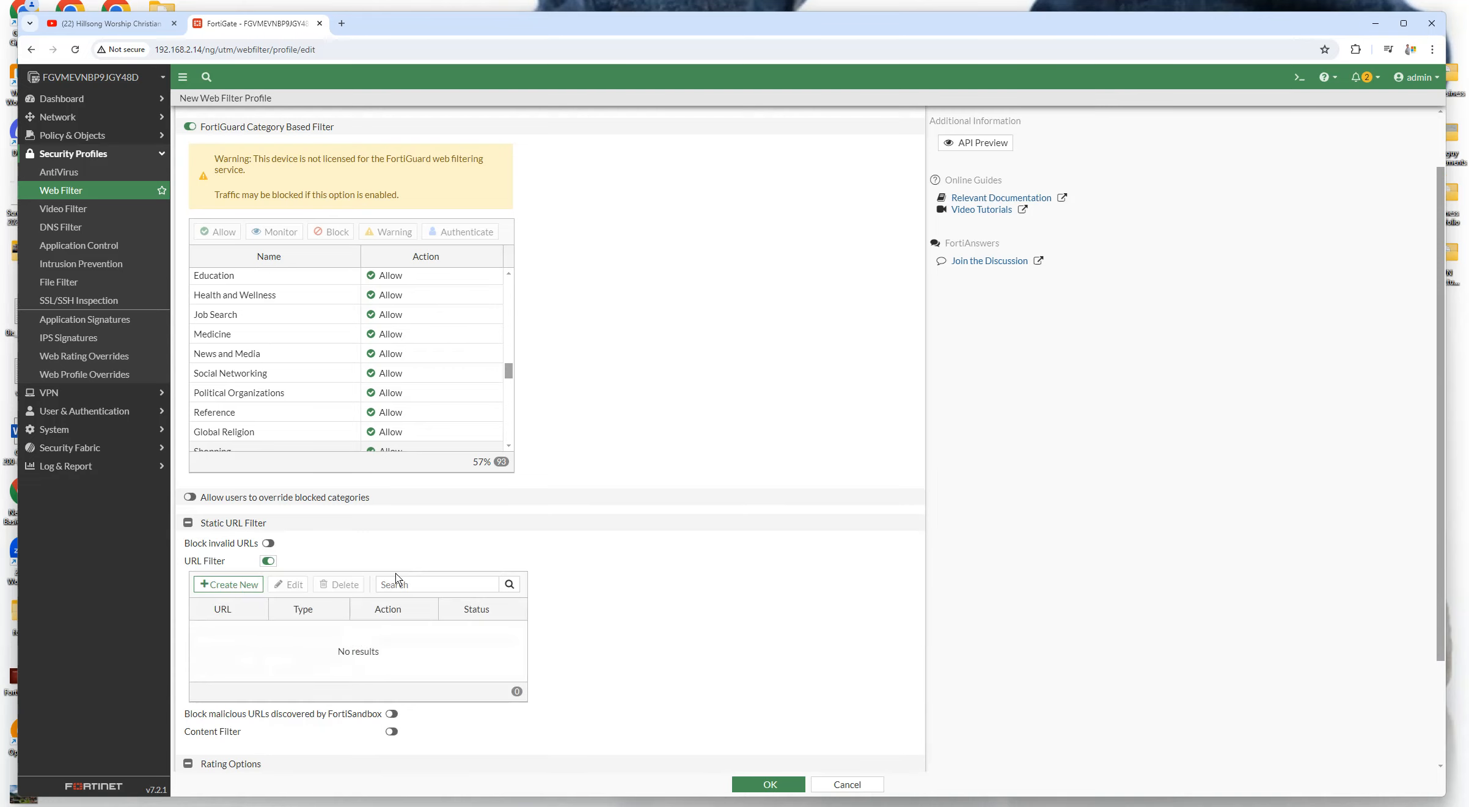
left_click(231, 585)
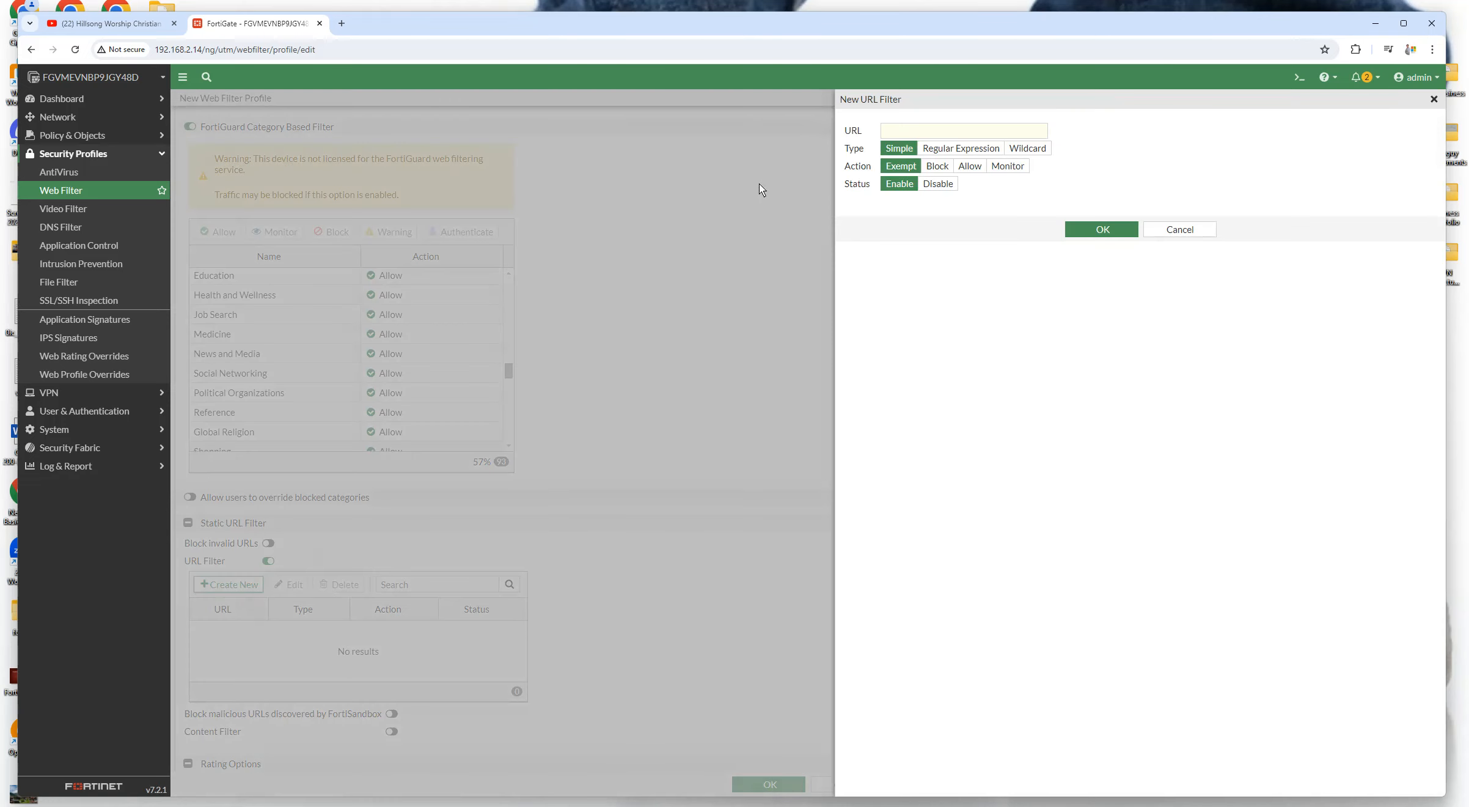
type("youtube")
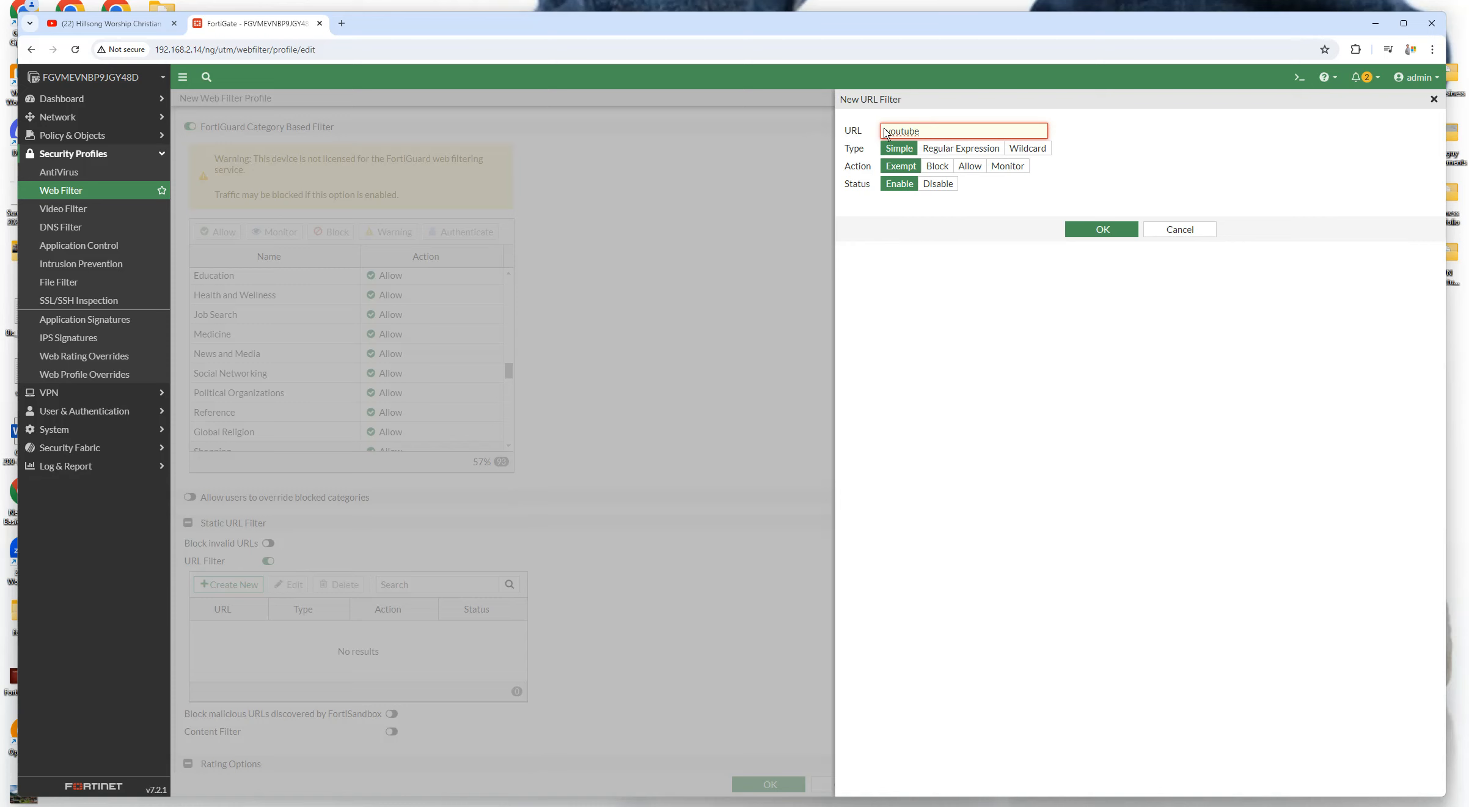
left_click(1021, 153)
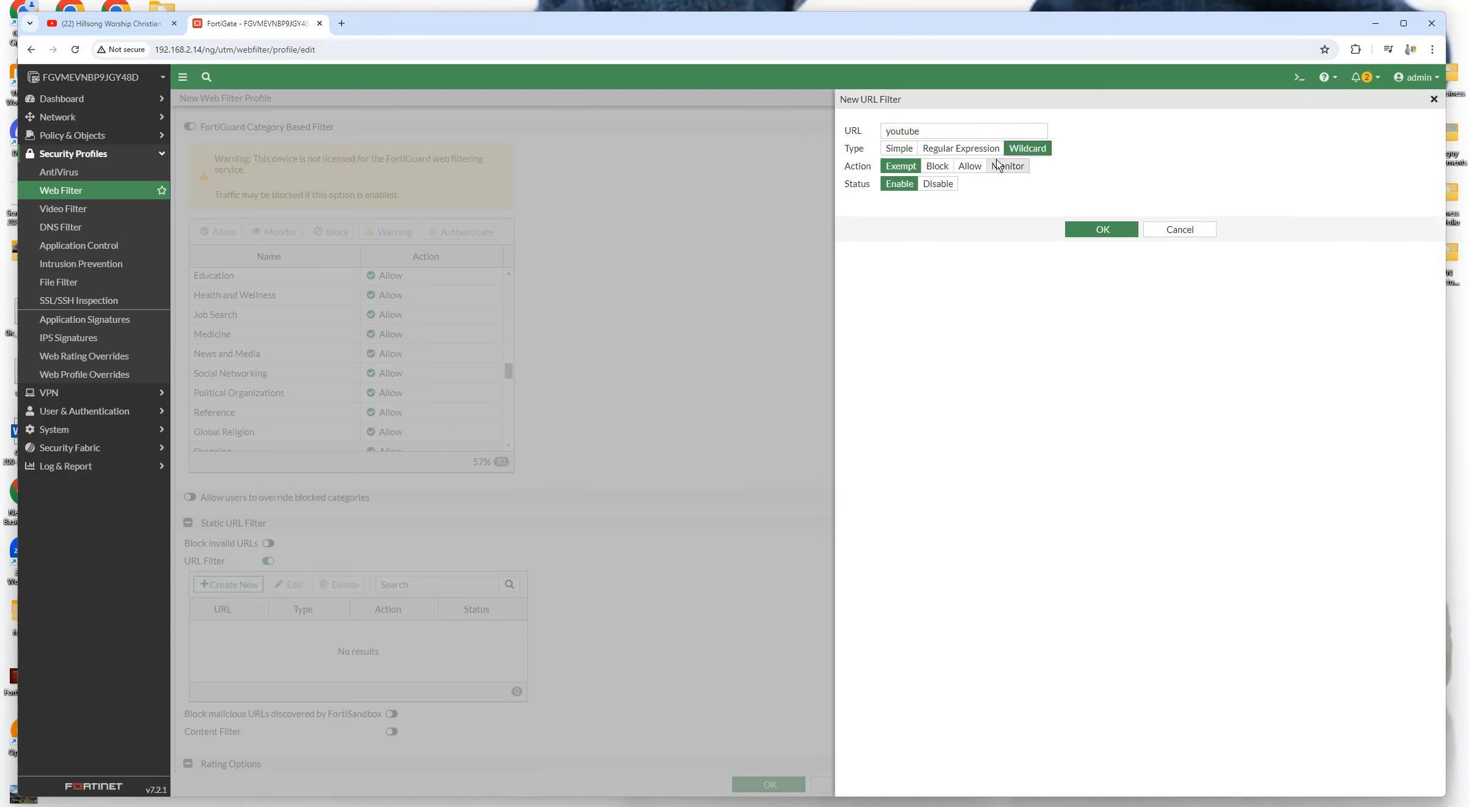
type("*")
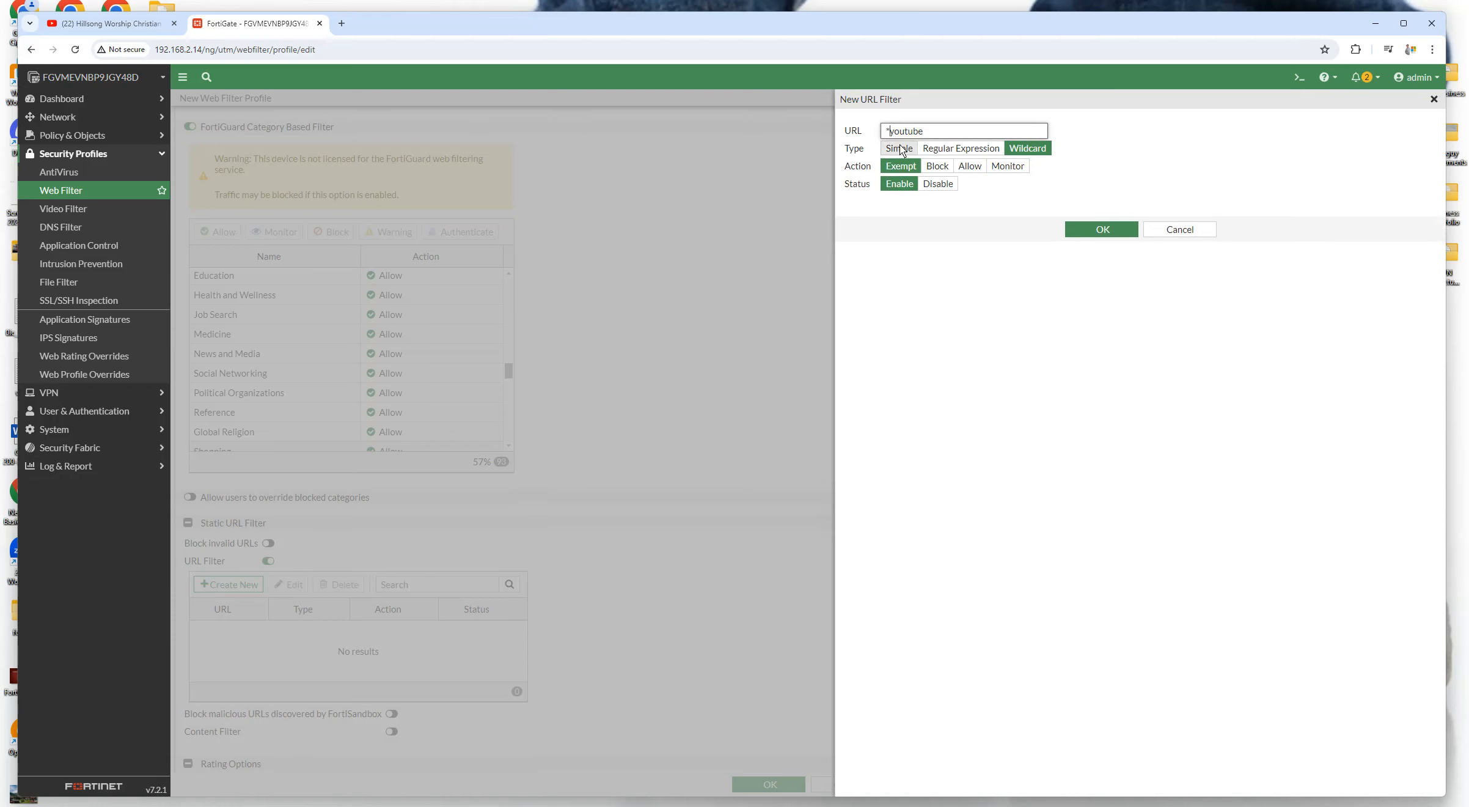
left_click(933, 133)
left_click(938, 167)
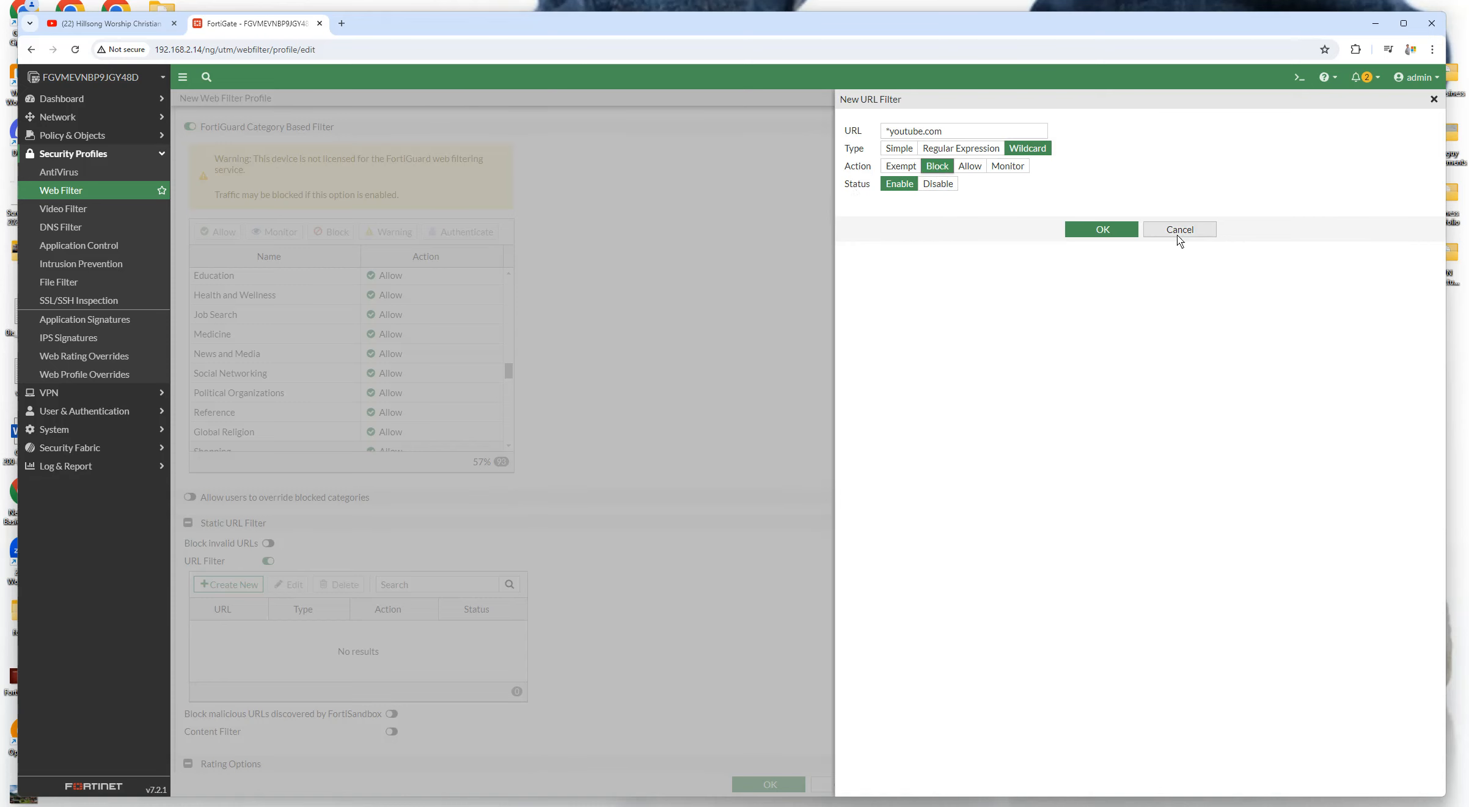
left_click(1102, 231)
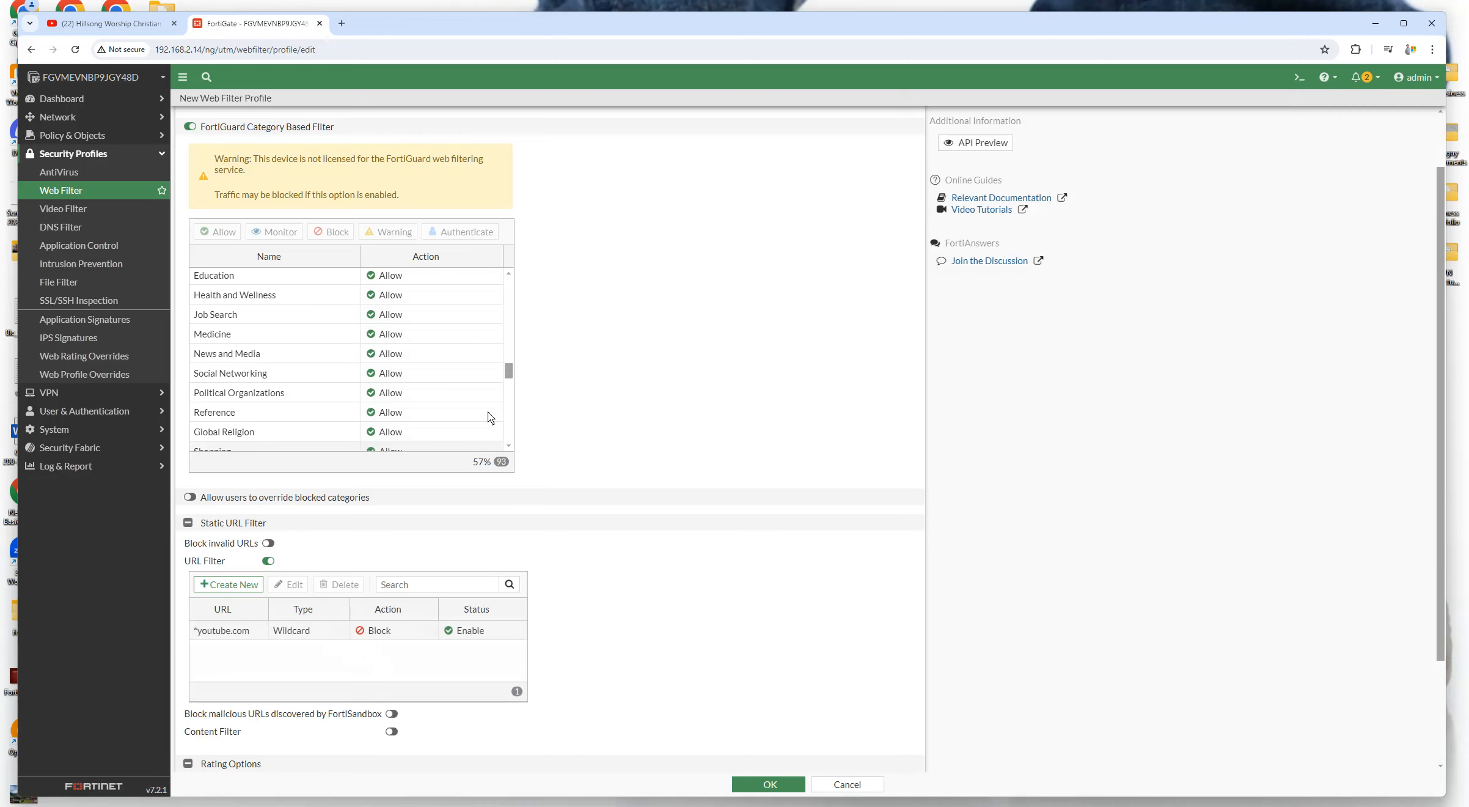
Enable the Content Filter, add an enabled Regular Expression pattern "youtube" in Western with the action Block, and save the profile
scroll(428, 476, "up", 5)
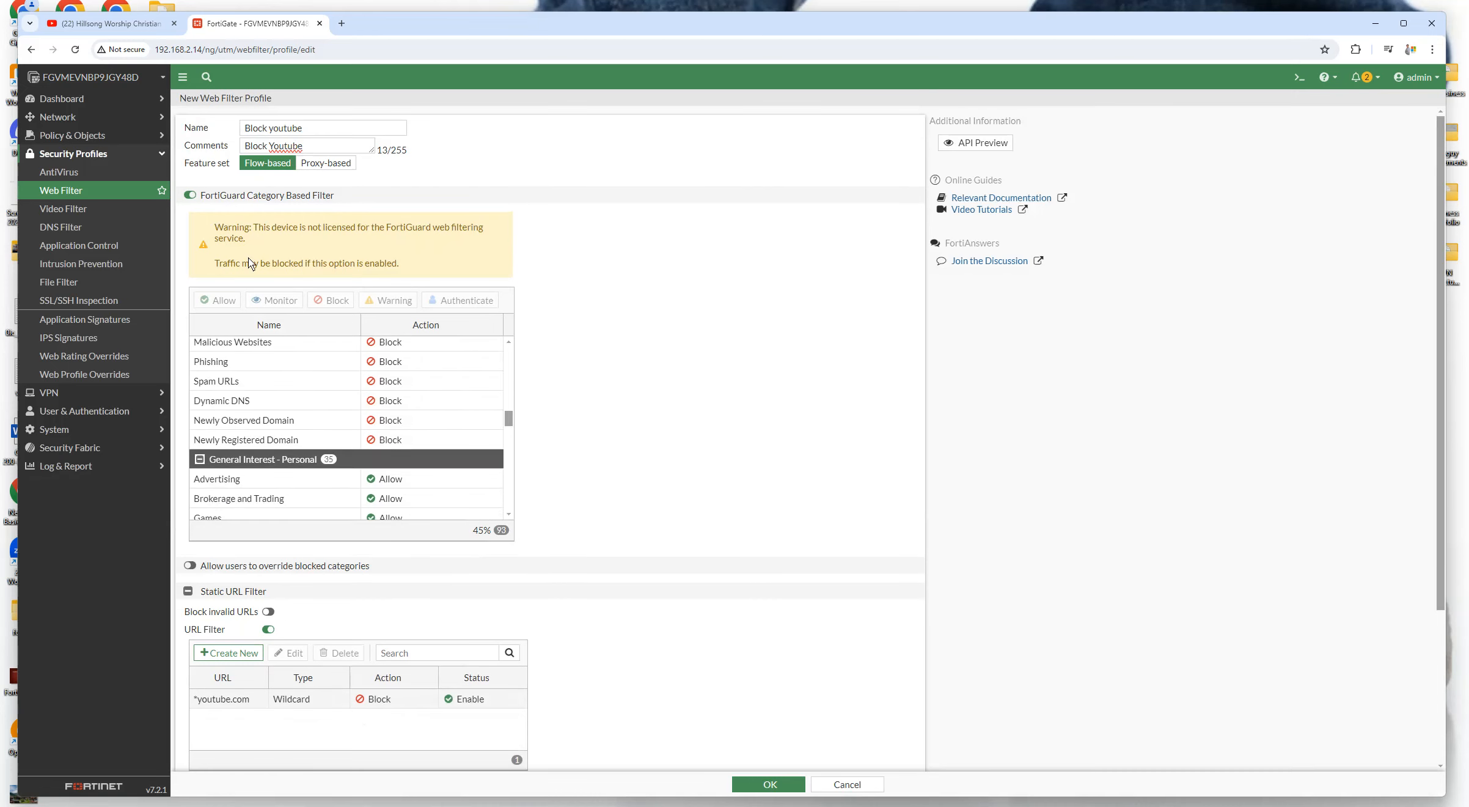
scroll(450, 408, "down", 5)
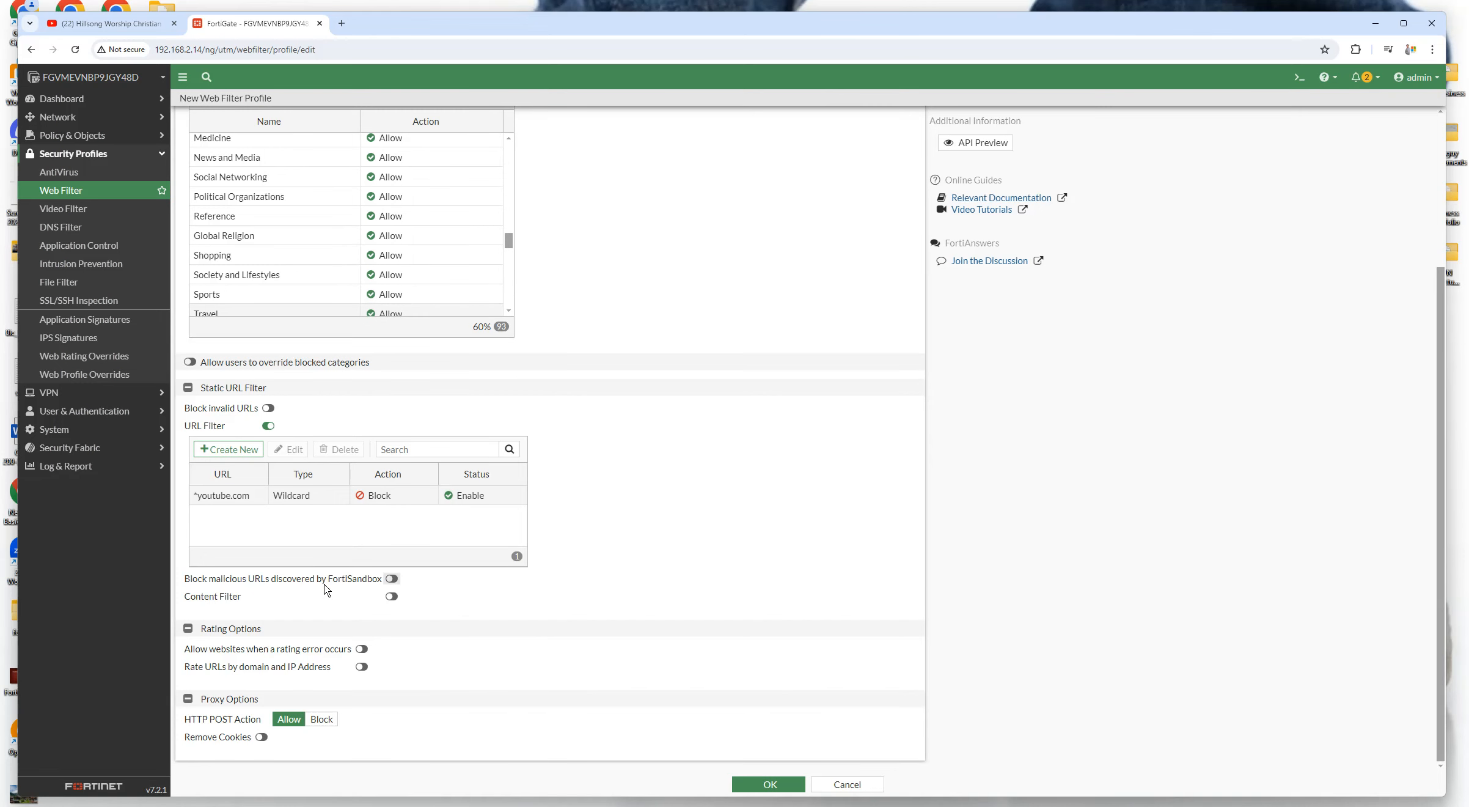
left_click(392, 596)
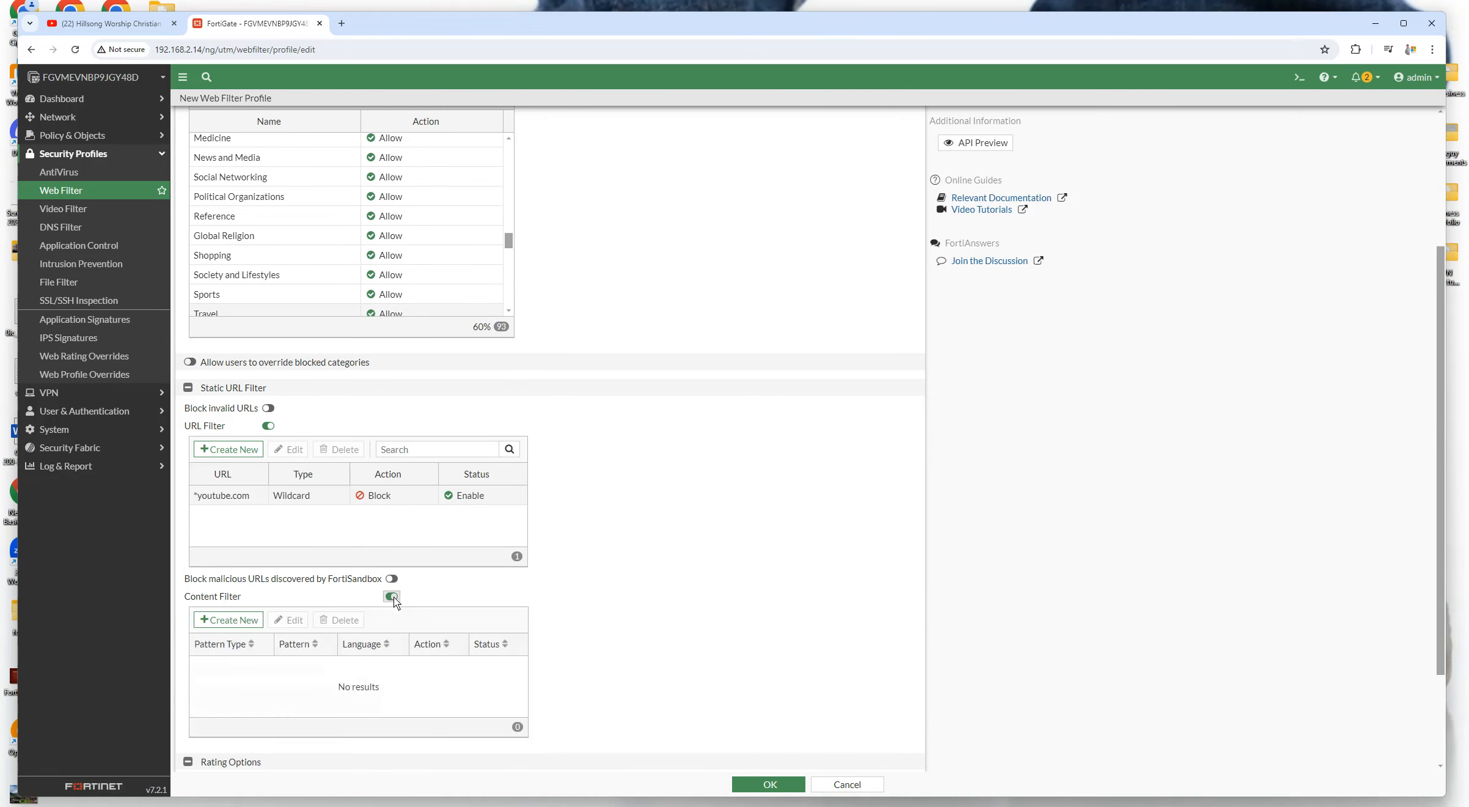
left_click(231, 620)
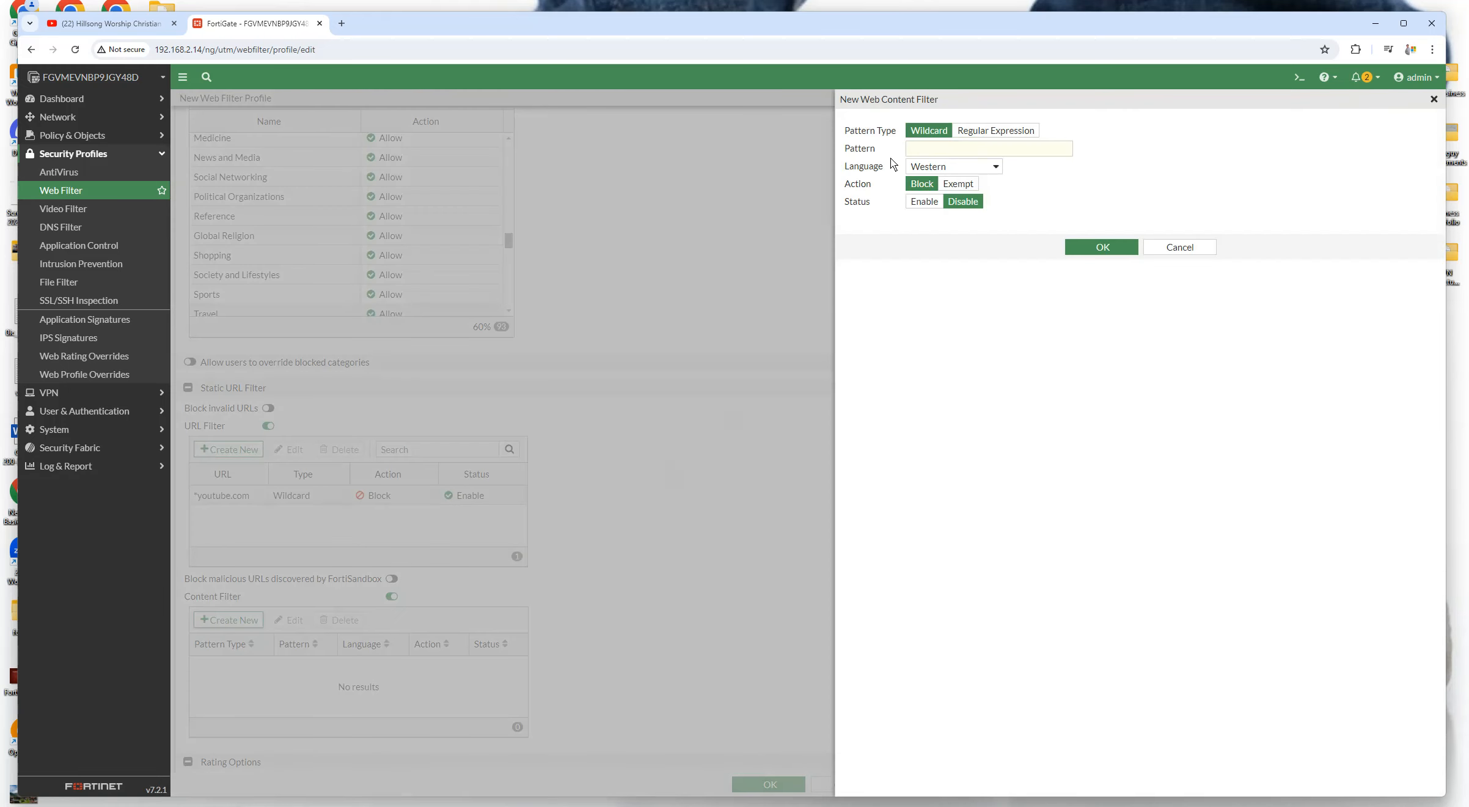
left_click(955, 150)
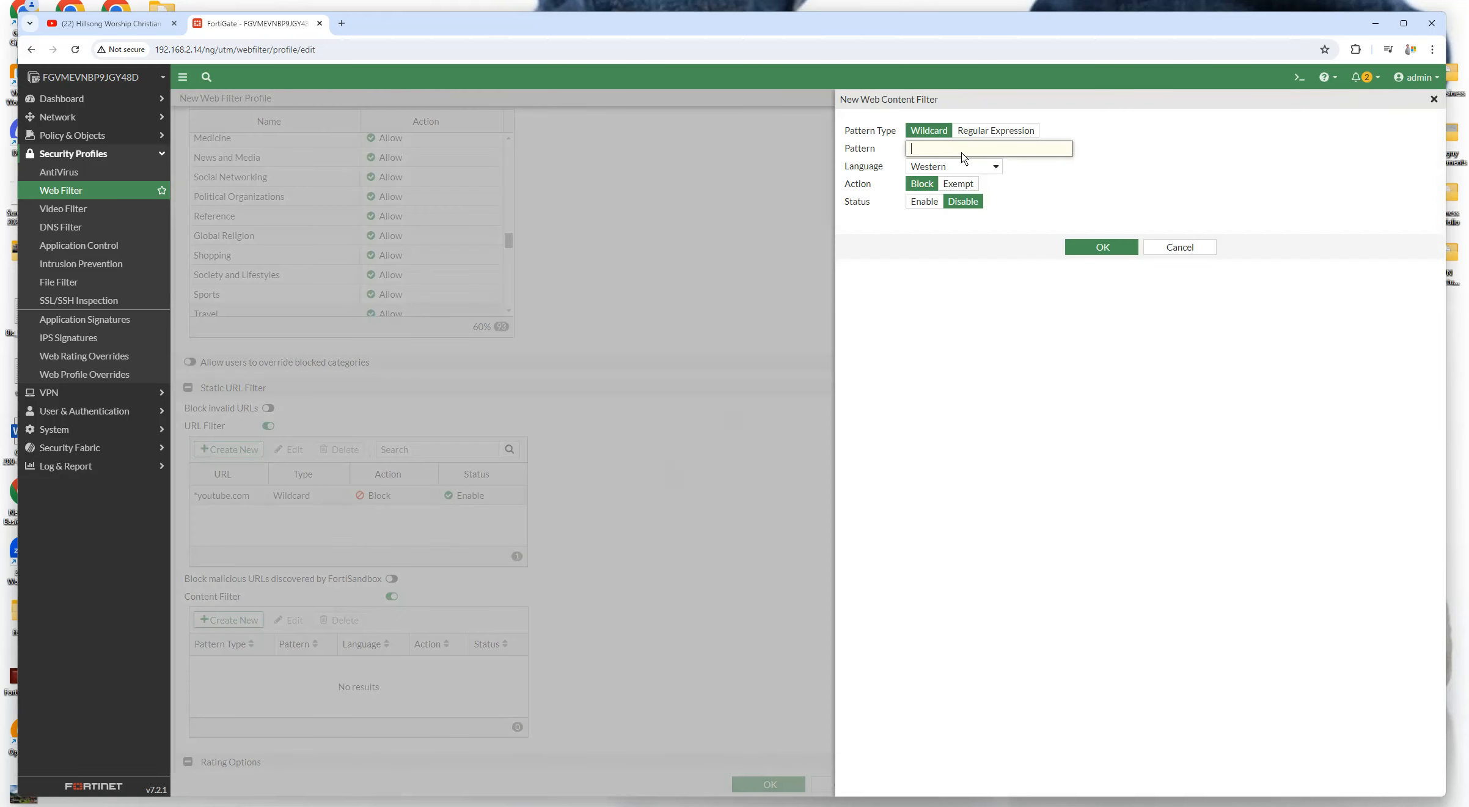
left_click(990, 131)
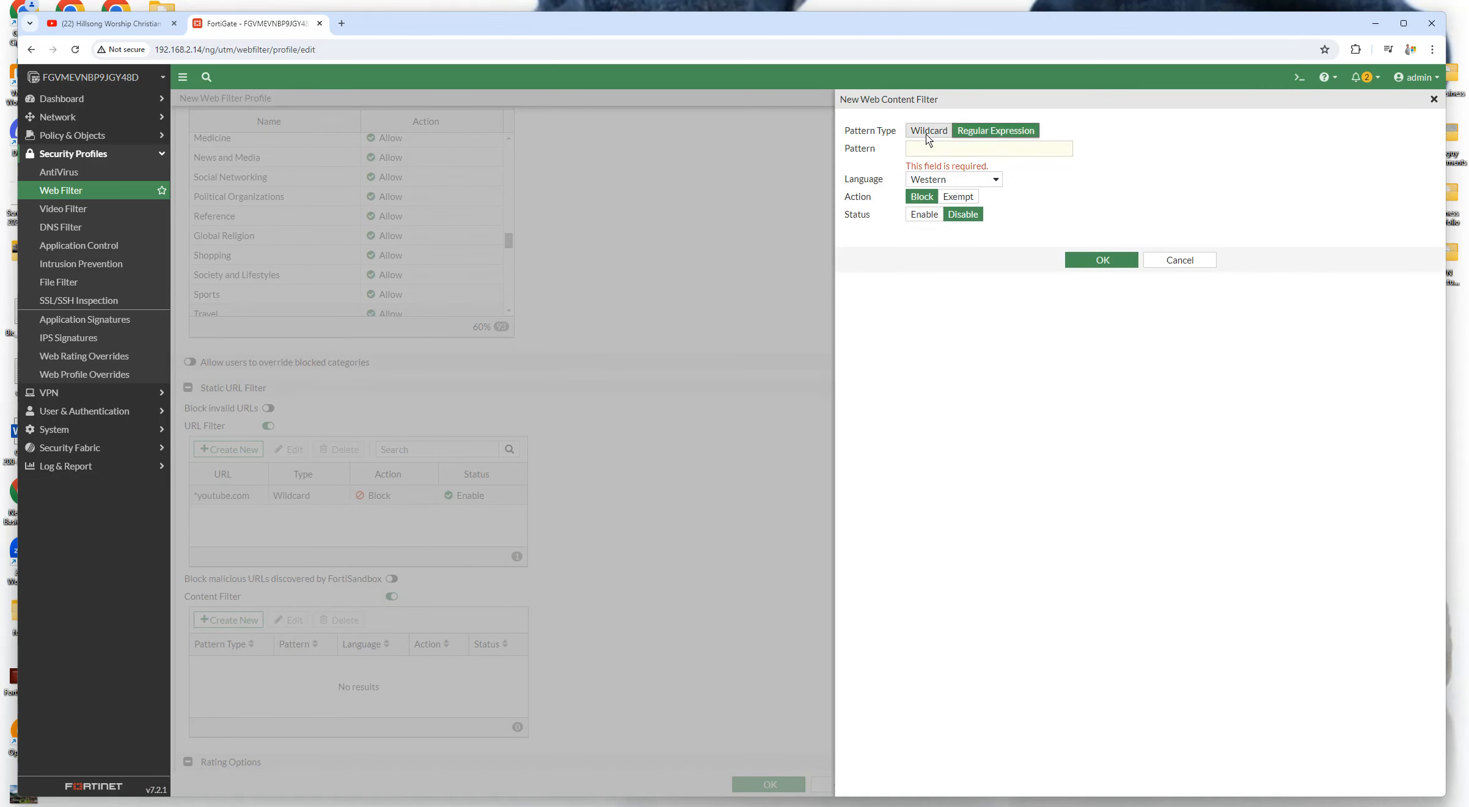
left_click(940, 150)
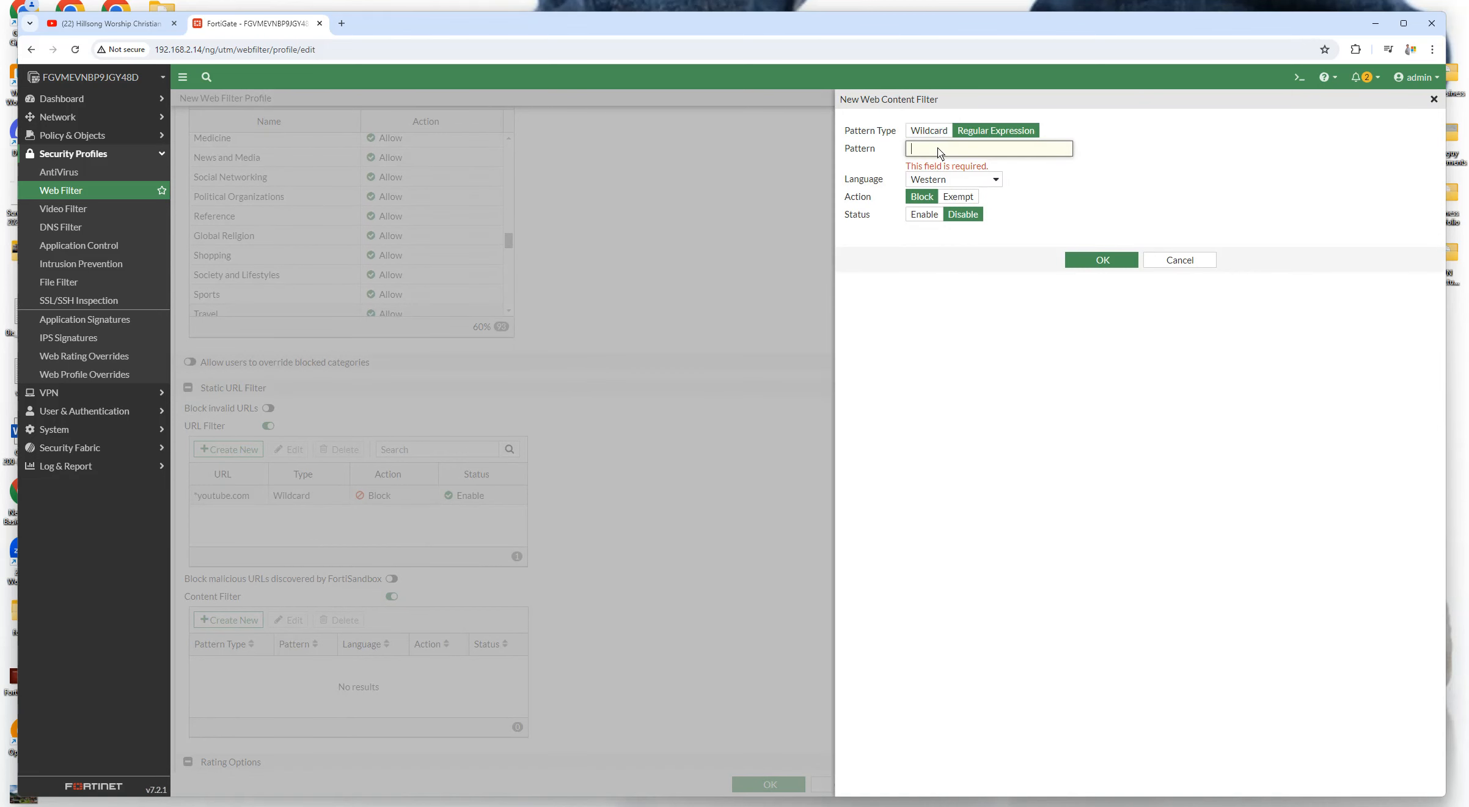
type("youtube")
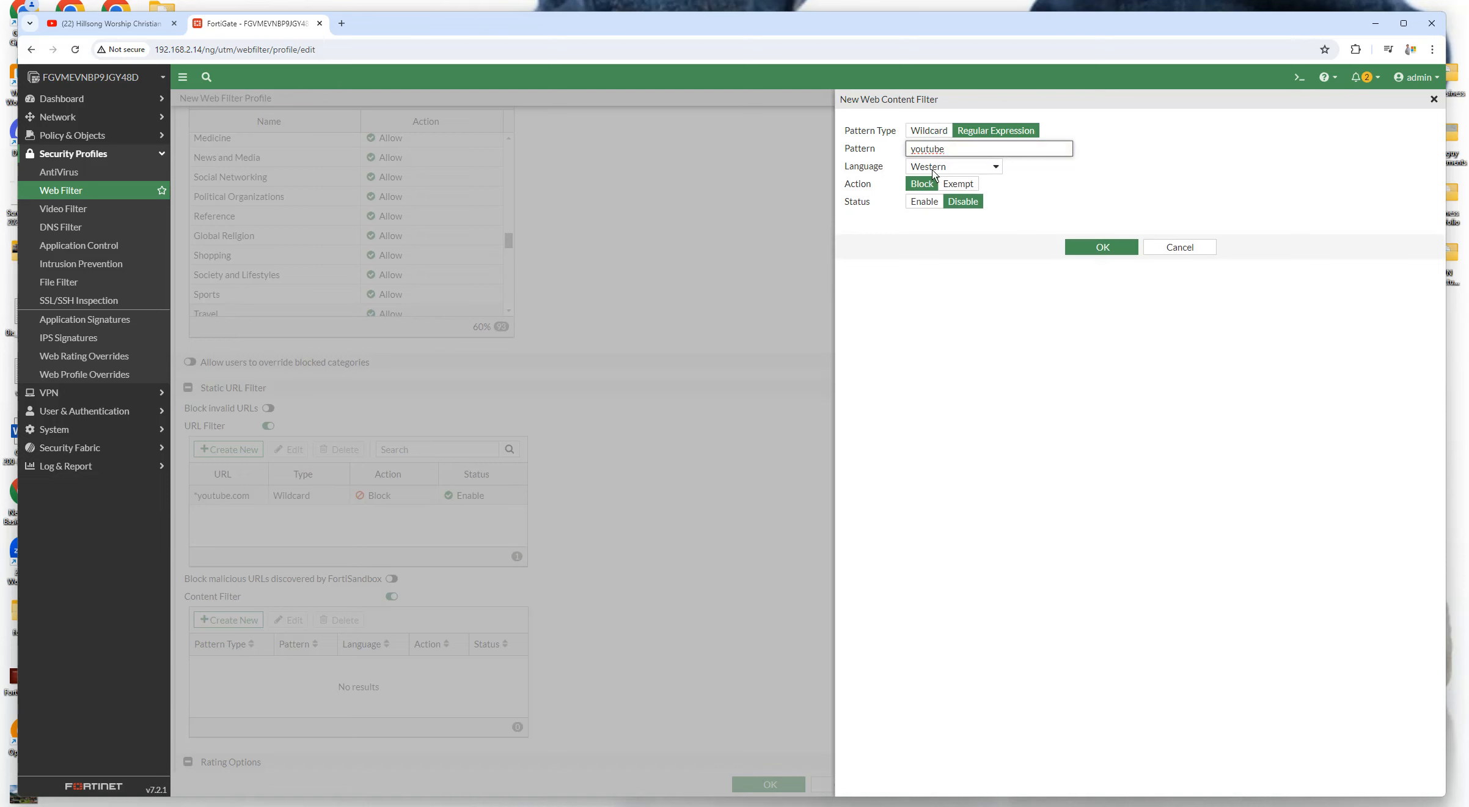
left_click(920, 202)
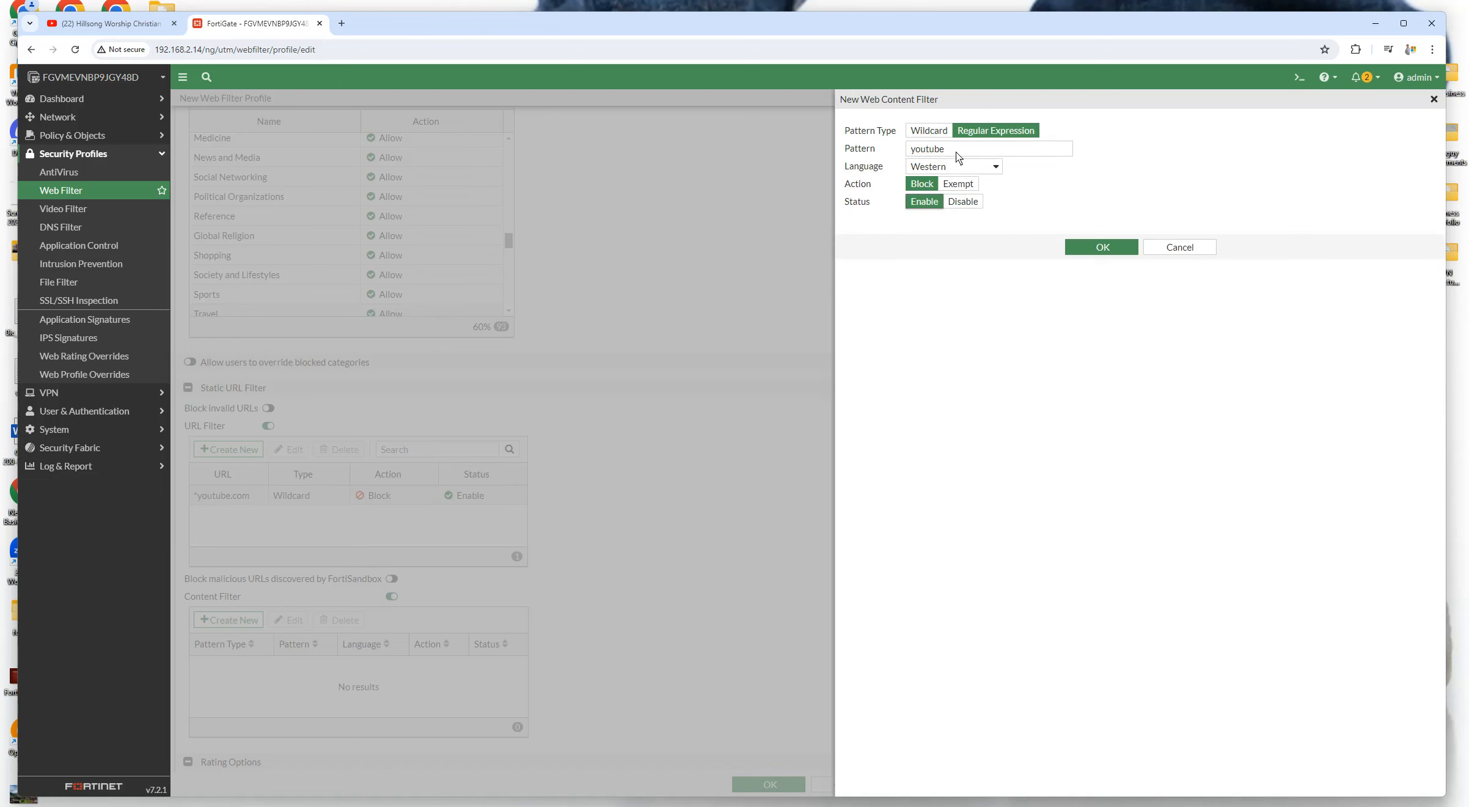
left_click(1089, 251)
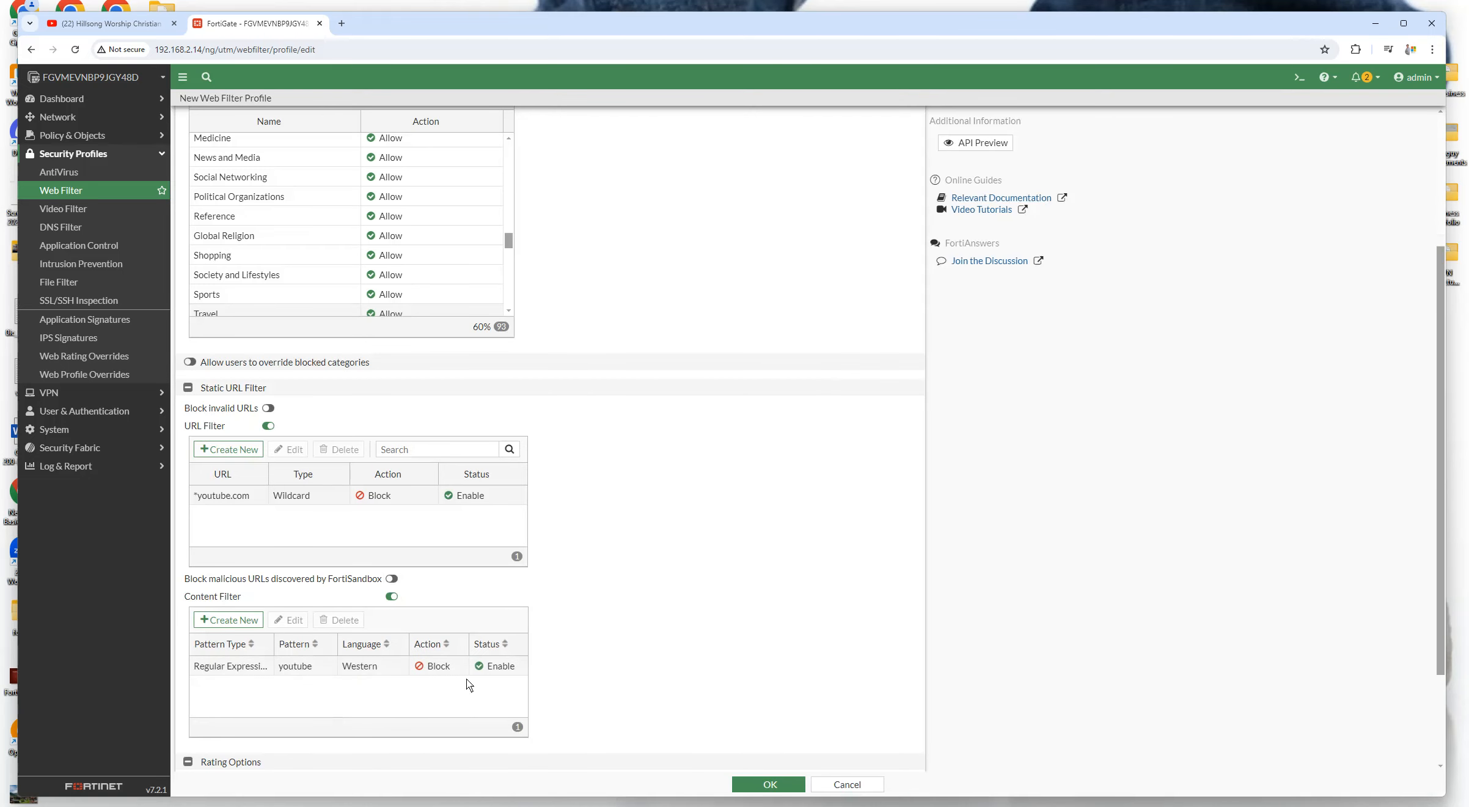
left_click(768, 785)
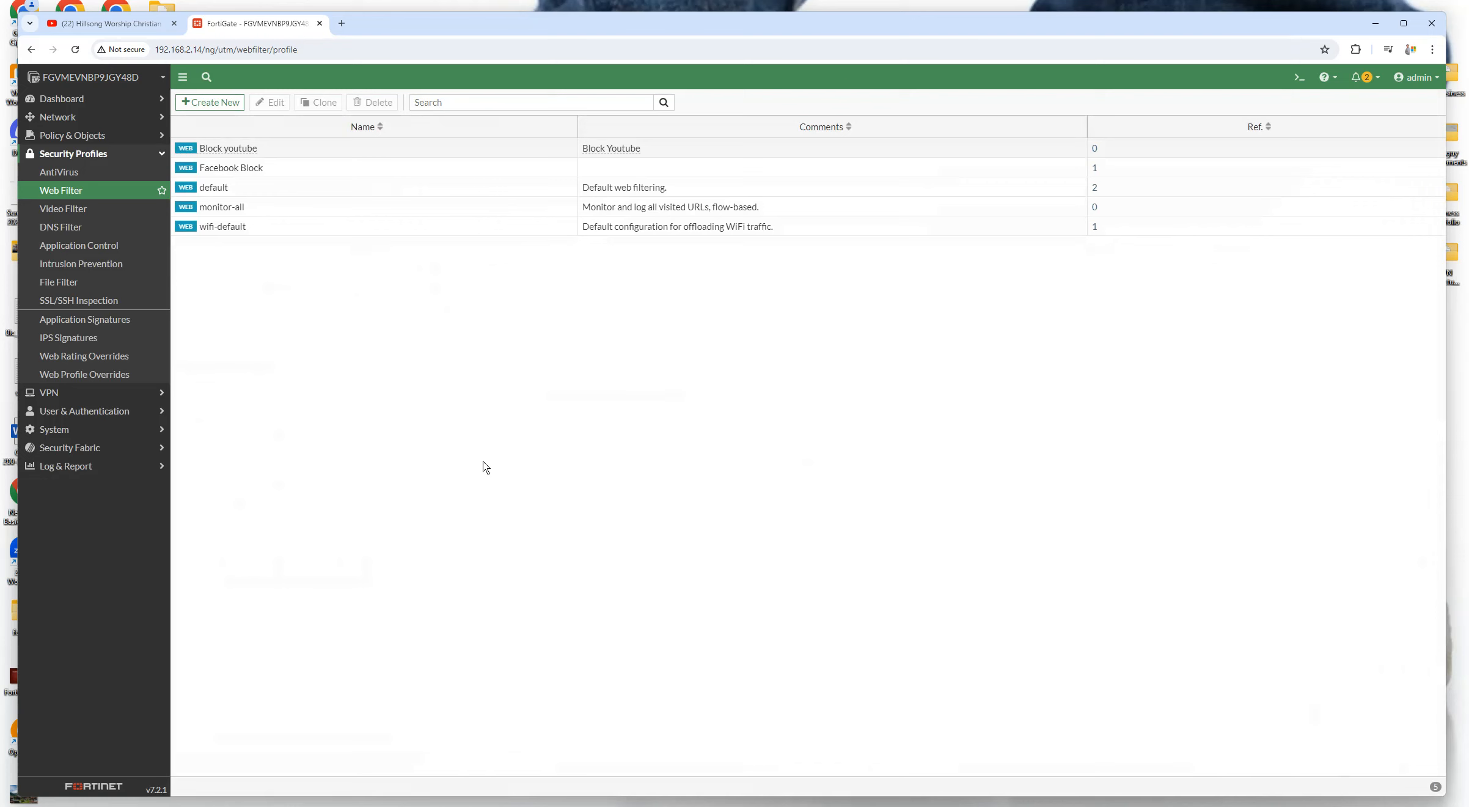
Open the existing Facebook Block web filter profile to examine its category, URL and content filter settings
left_click(218, 170)
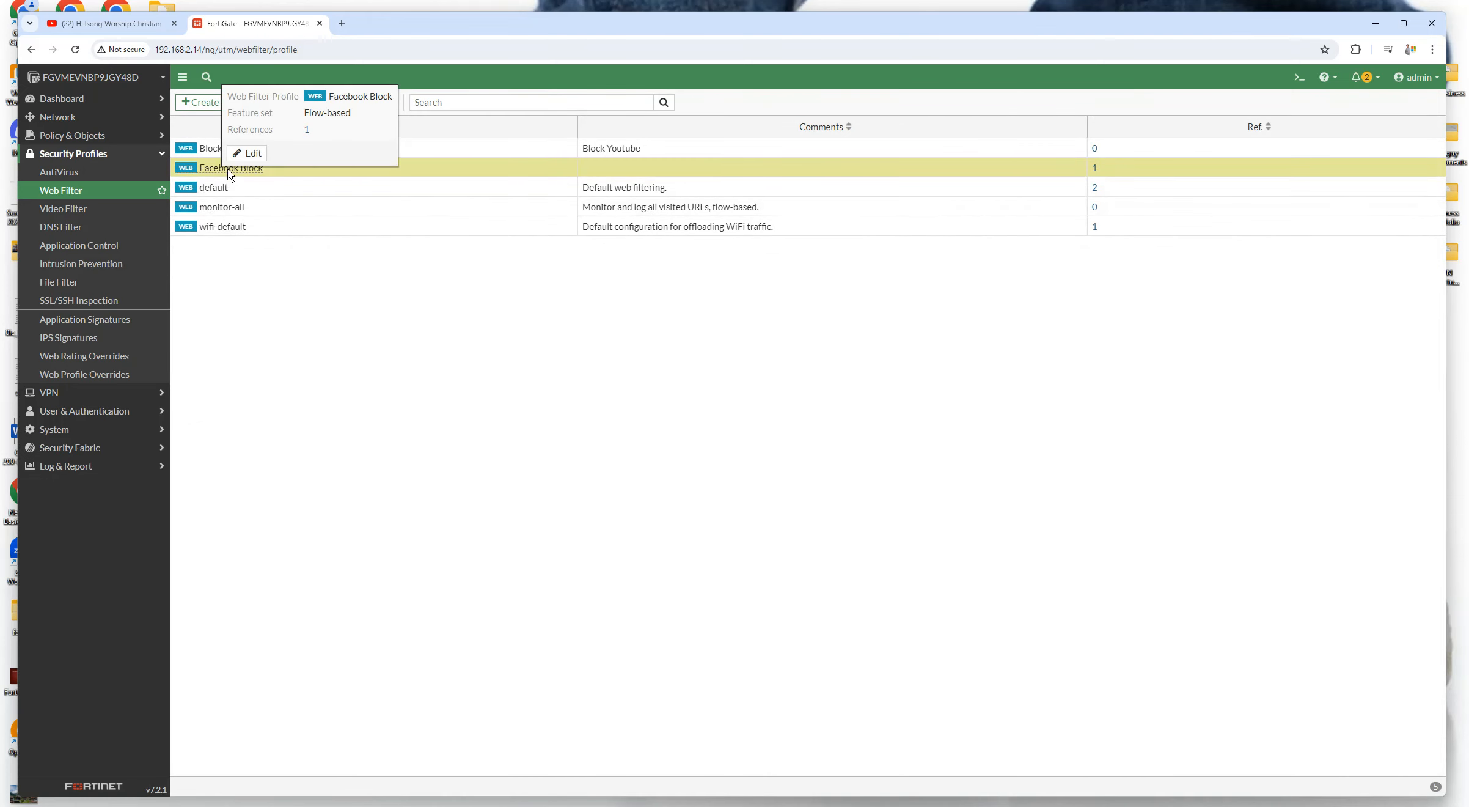
left_click(258, 151)
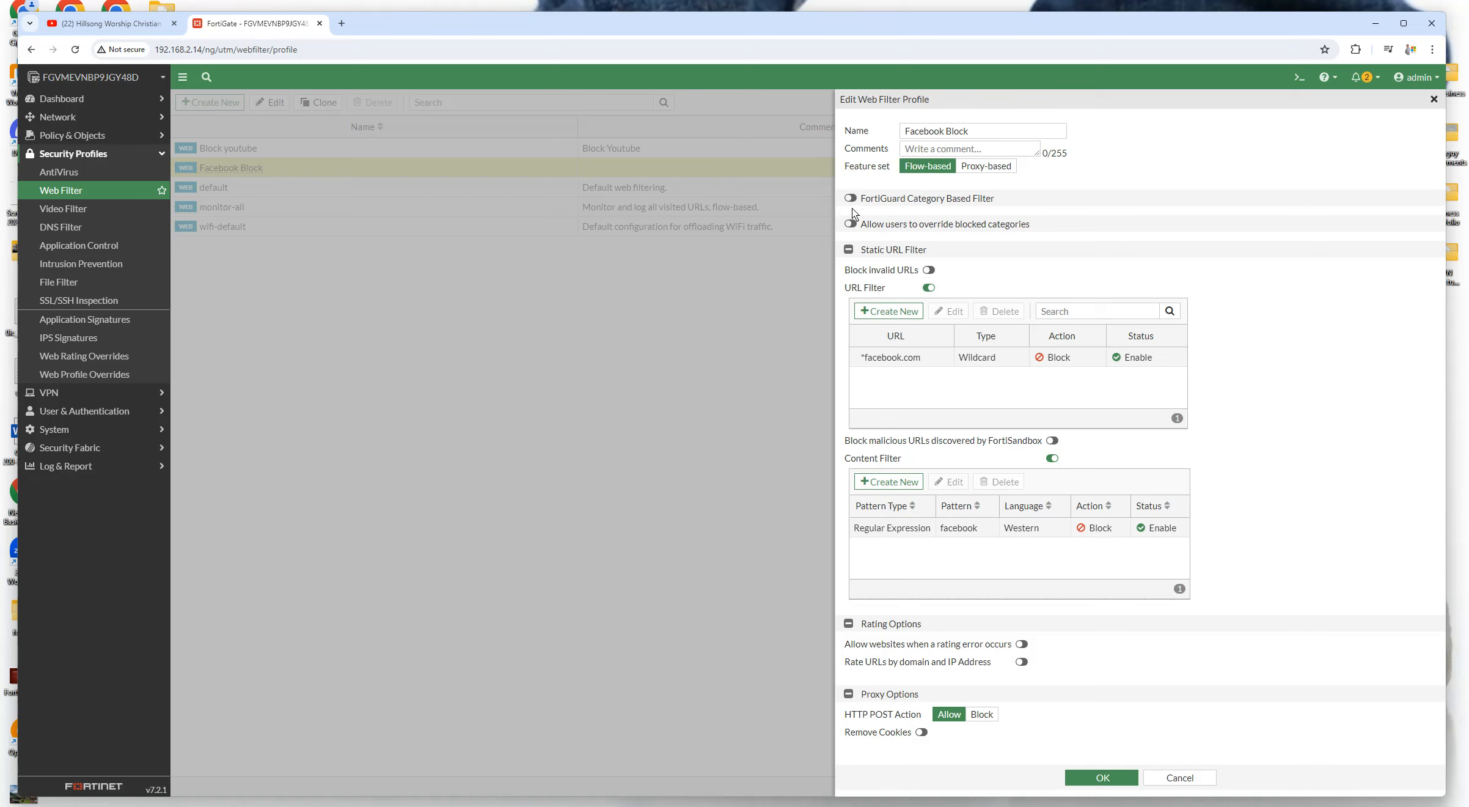
Add the comment "Block Facebook" to the Facebook Block web filter profile and save it
left_click(930, 152)
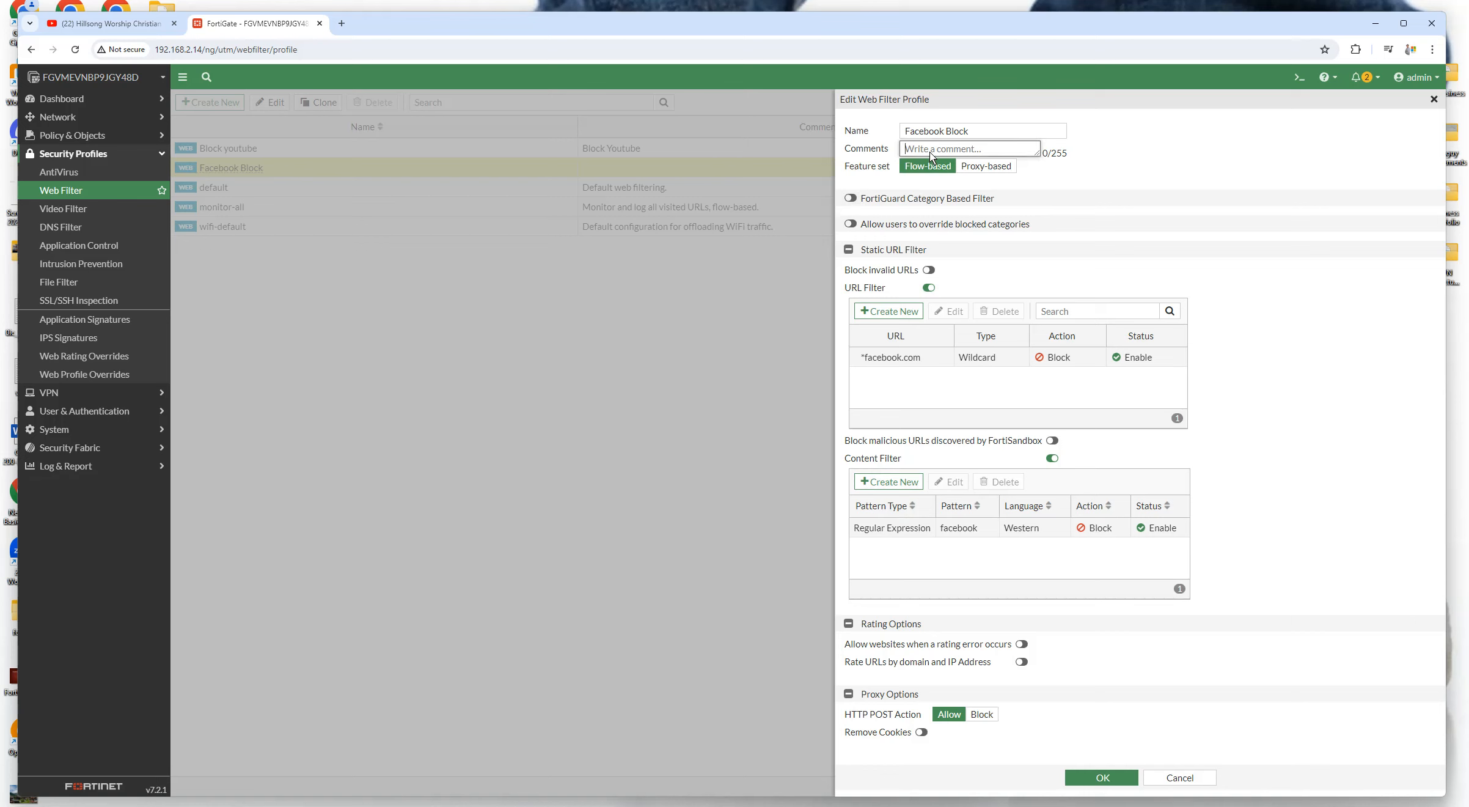
type("Block Facebook")
left_click(1103, 778)
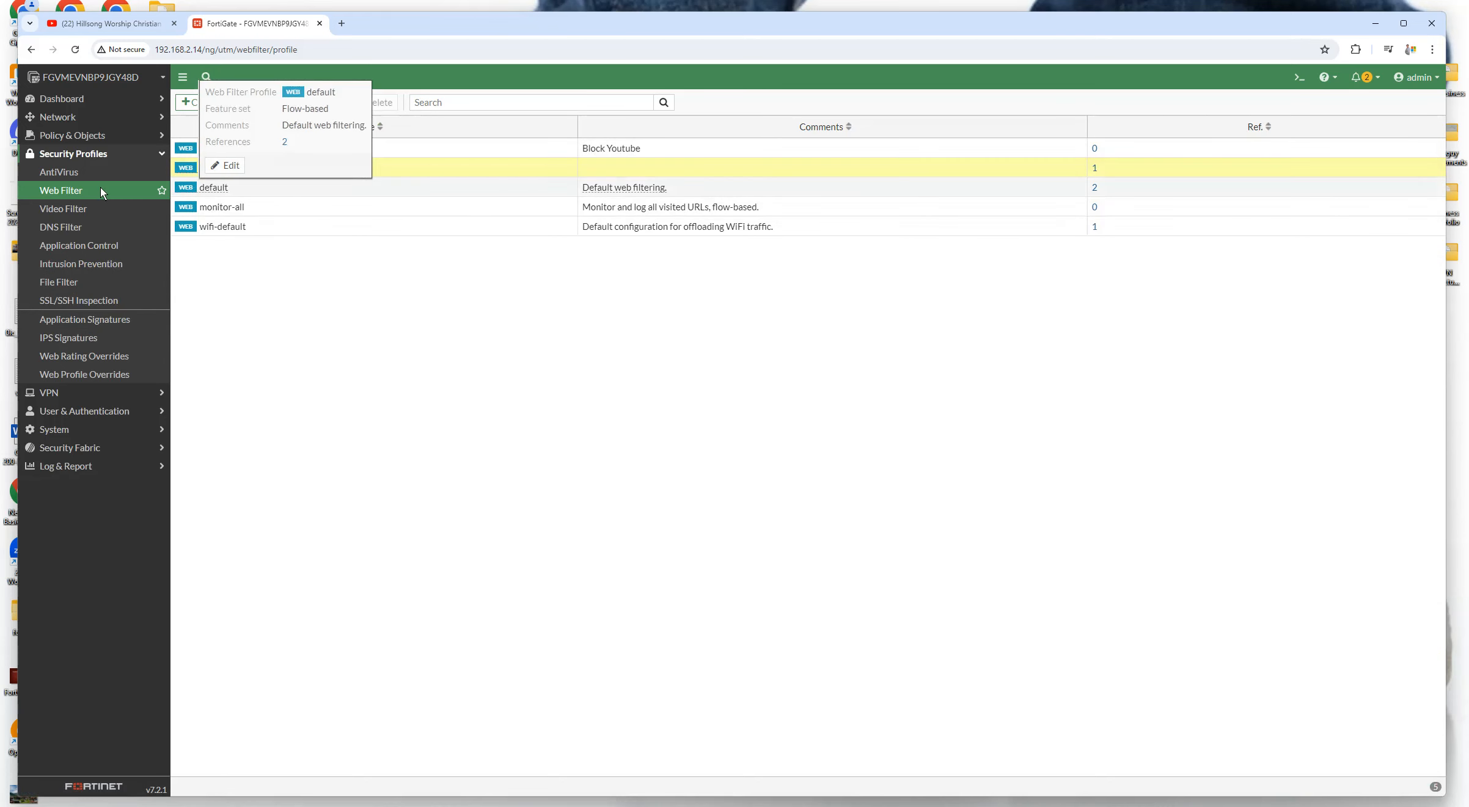
Open the Social Media firewall policy for editing and set its Web Filter profile to Block youtube
left_click(68, 136)
left_click(61, 153)
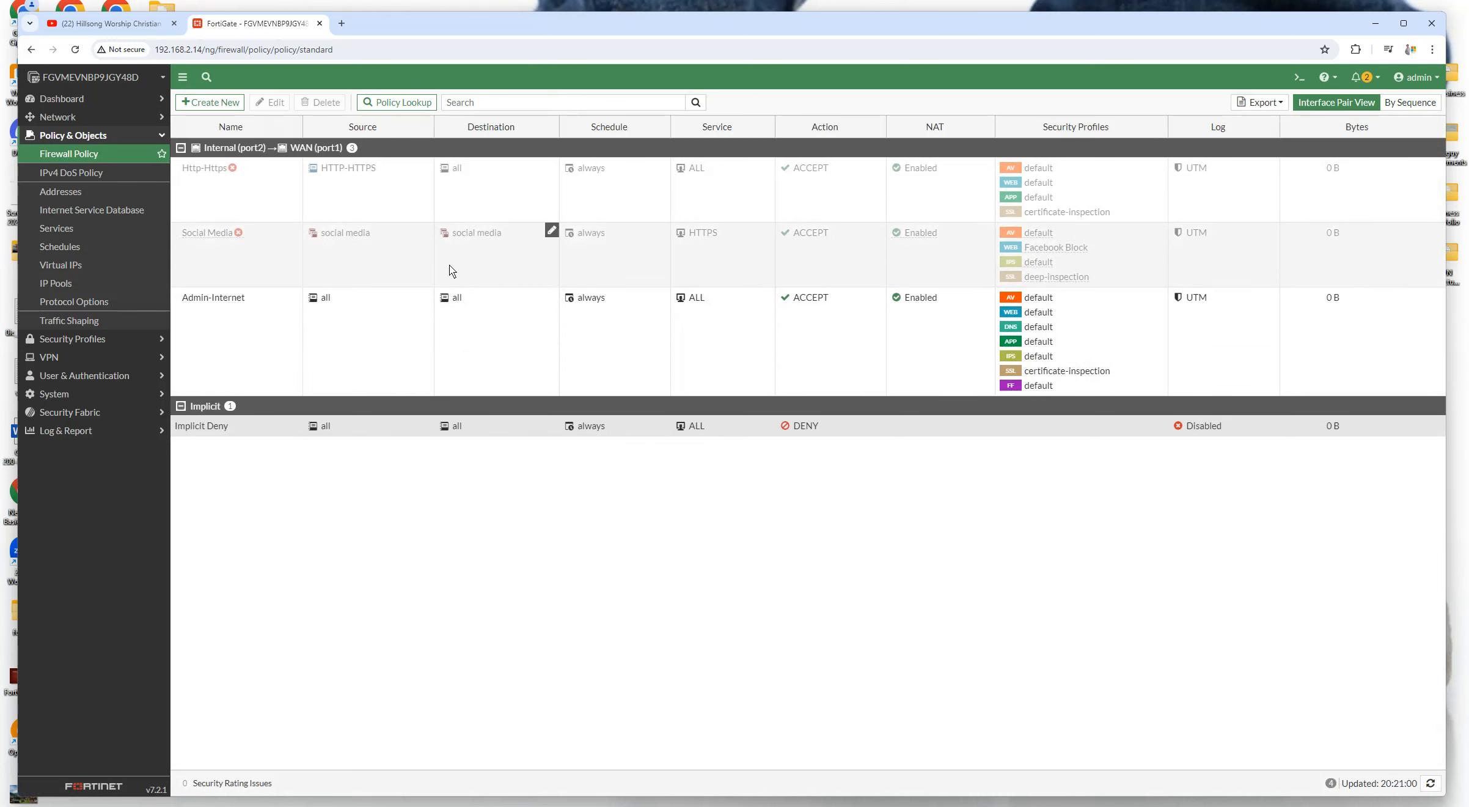
mouse_move(213, 237)
double_click(622, 258)
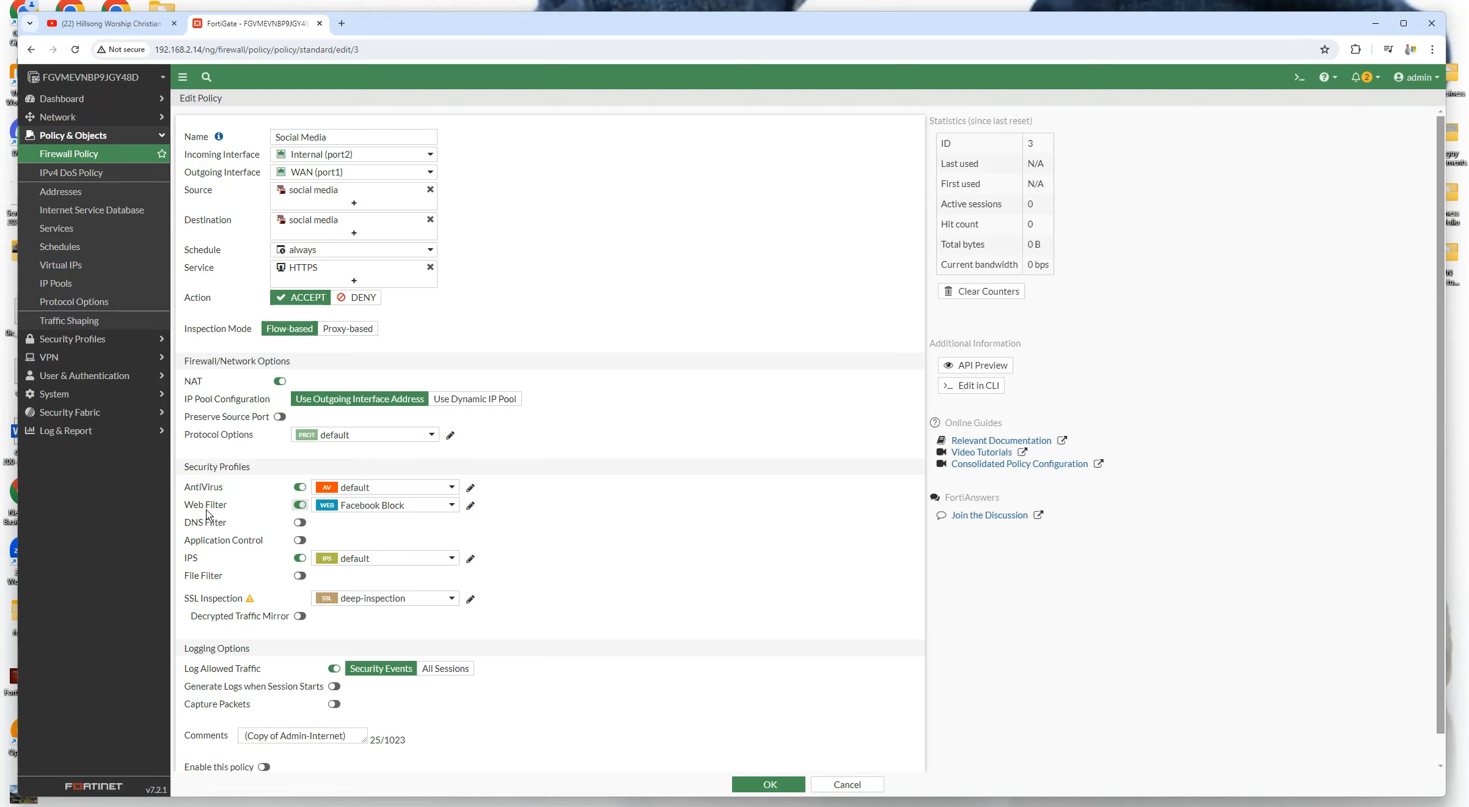
left_click(372, 511)
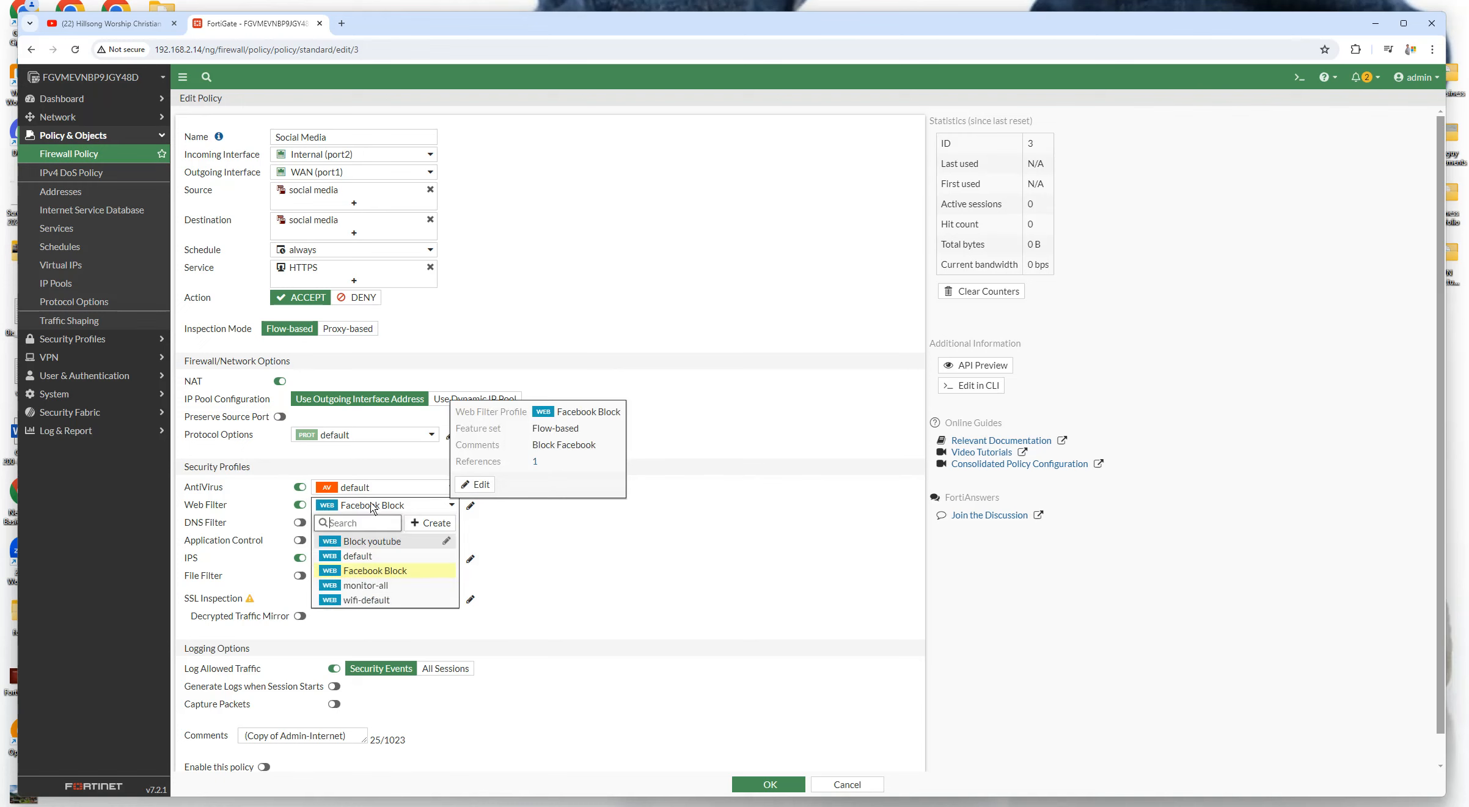
left_click(371, 541)
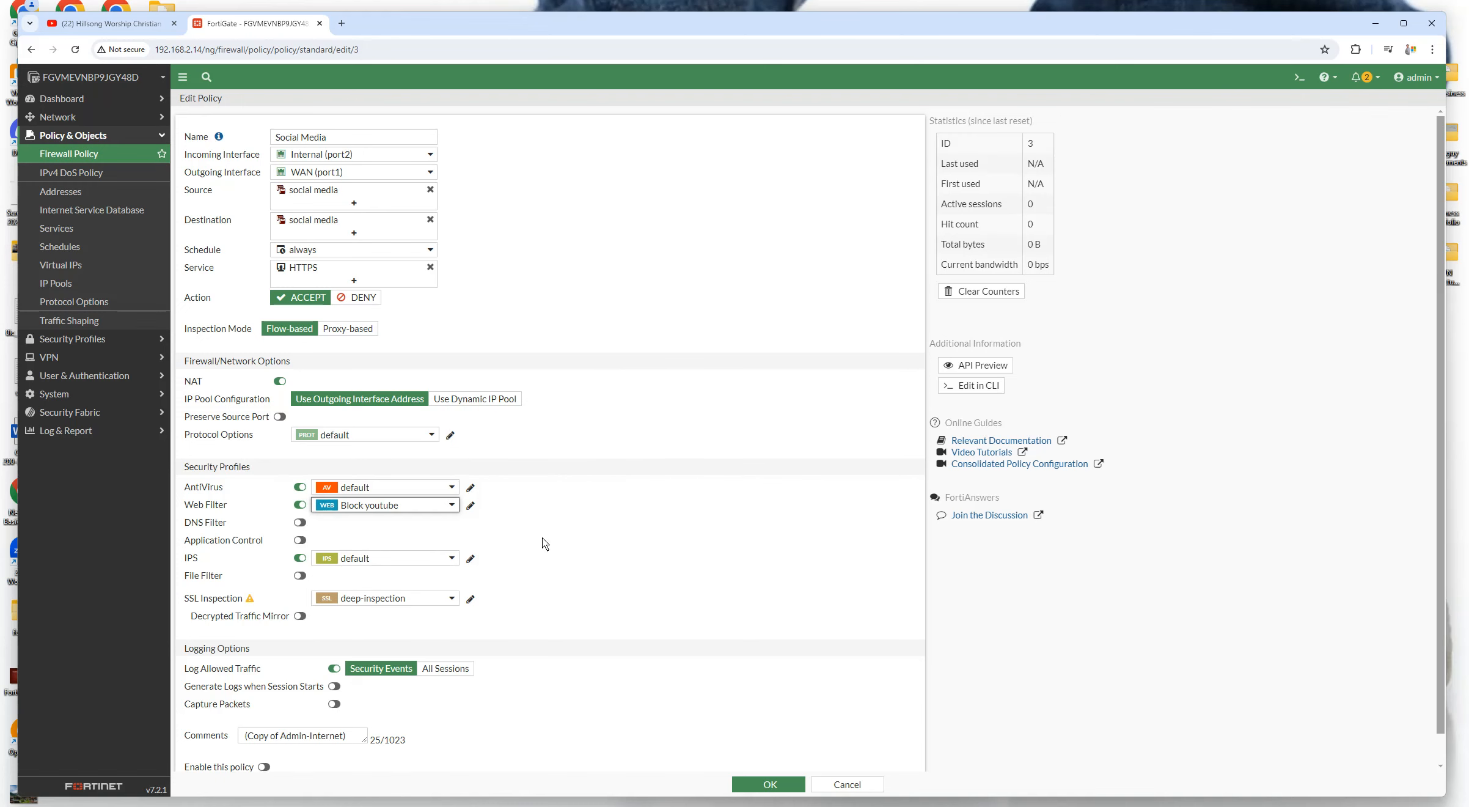
Select deep-inspection as the Social Media policy's SSL Inspection profile and save the policy
left_click(402, 599)
left_click(374, 676)
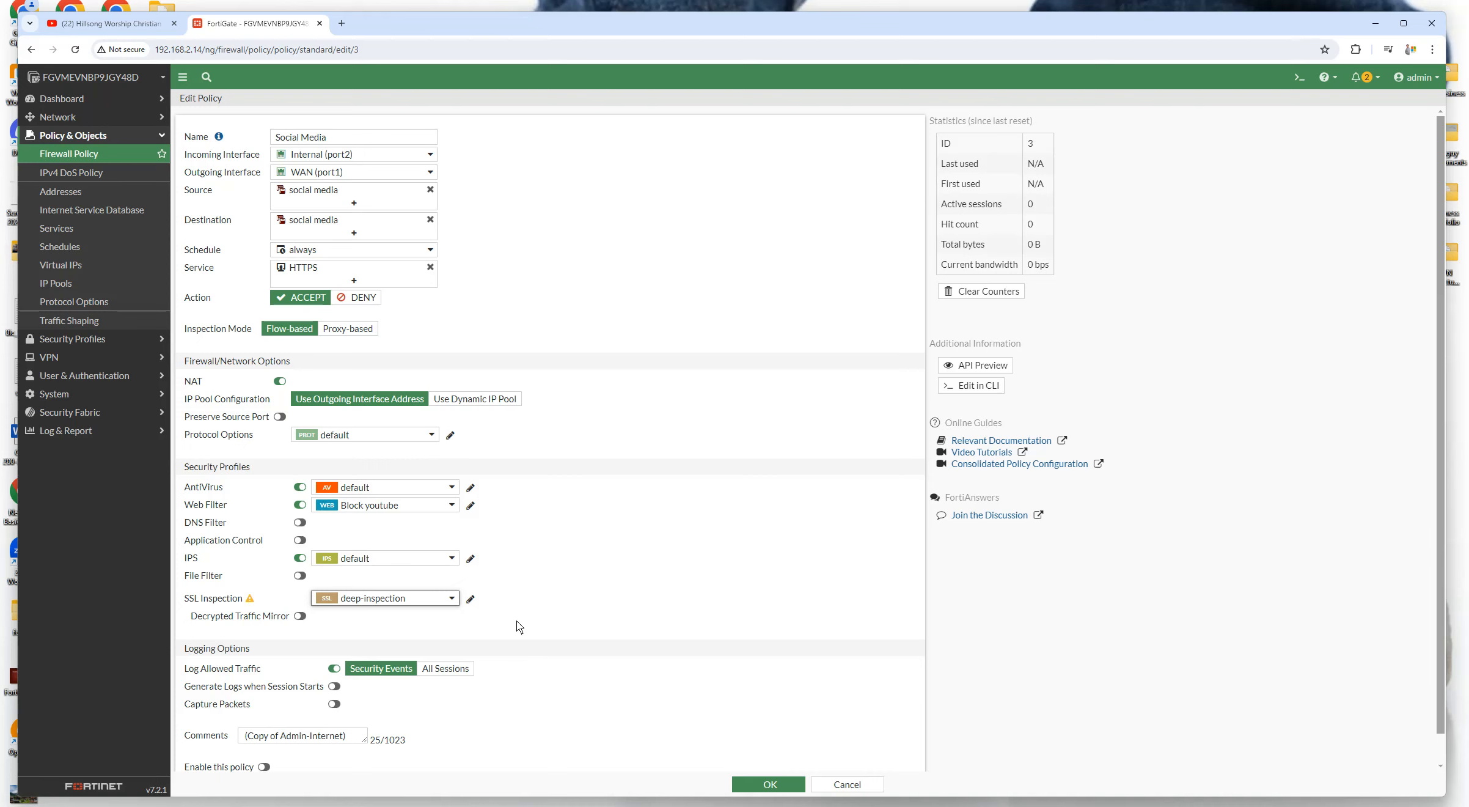
left_click(773, 783)
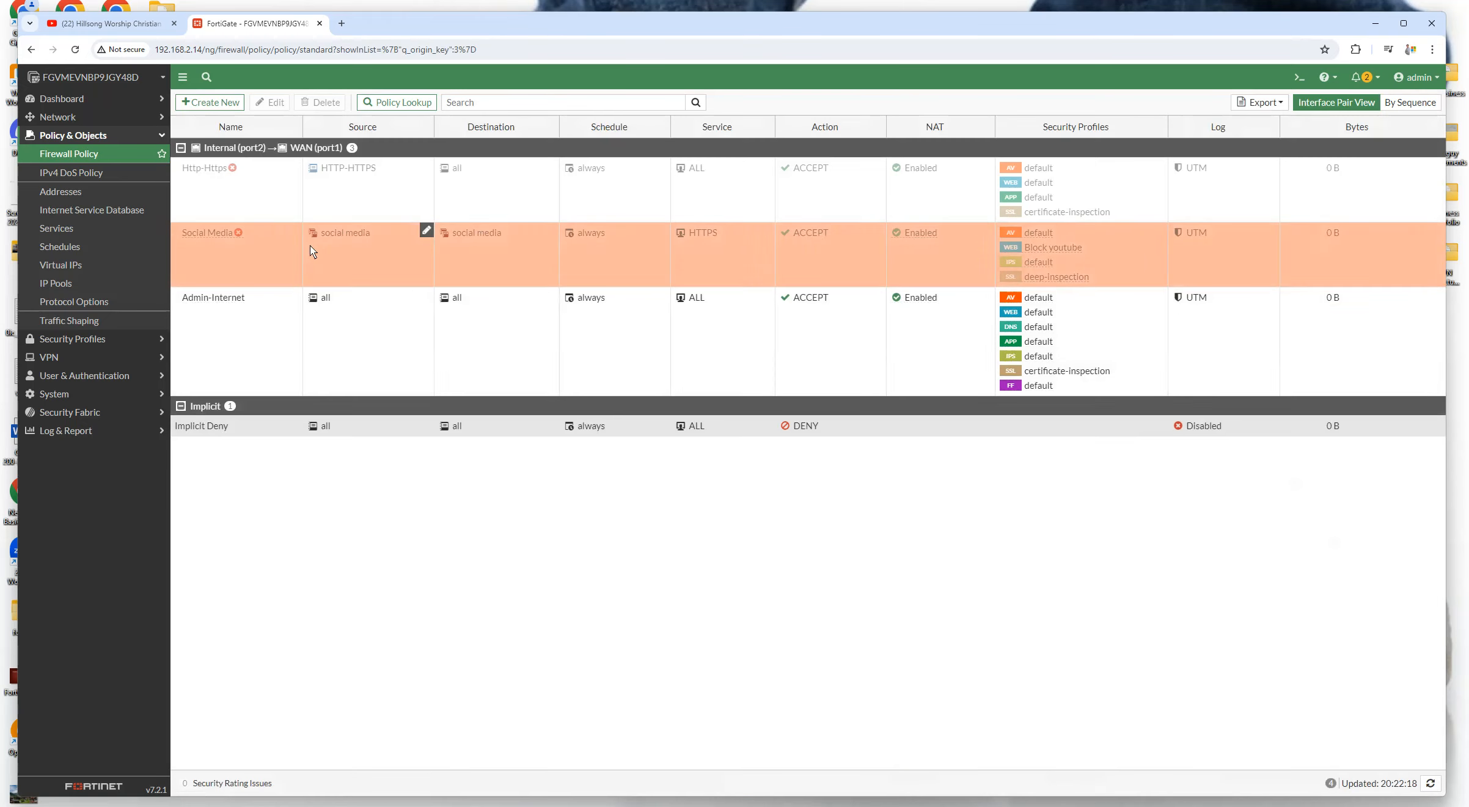
Reload the firewall policy page and load youtube.com in a new browser tab to test the block
left_click(75, 49)
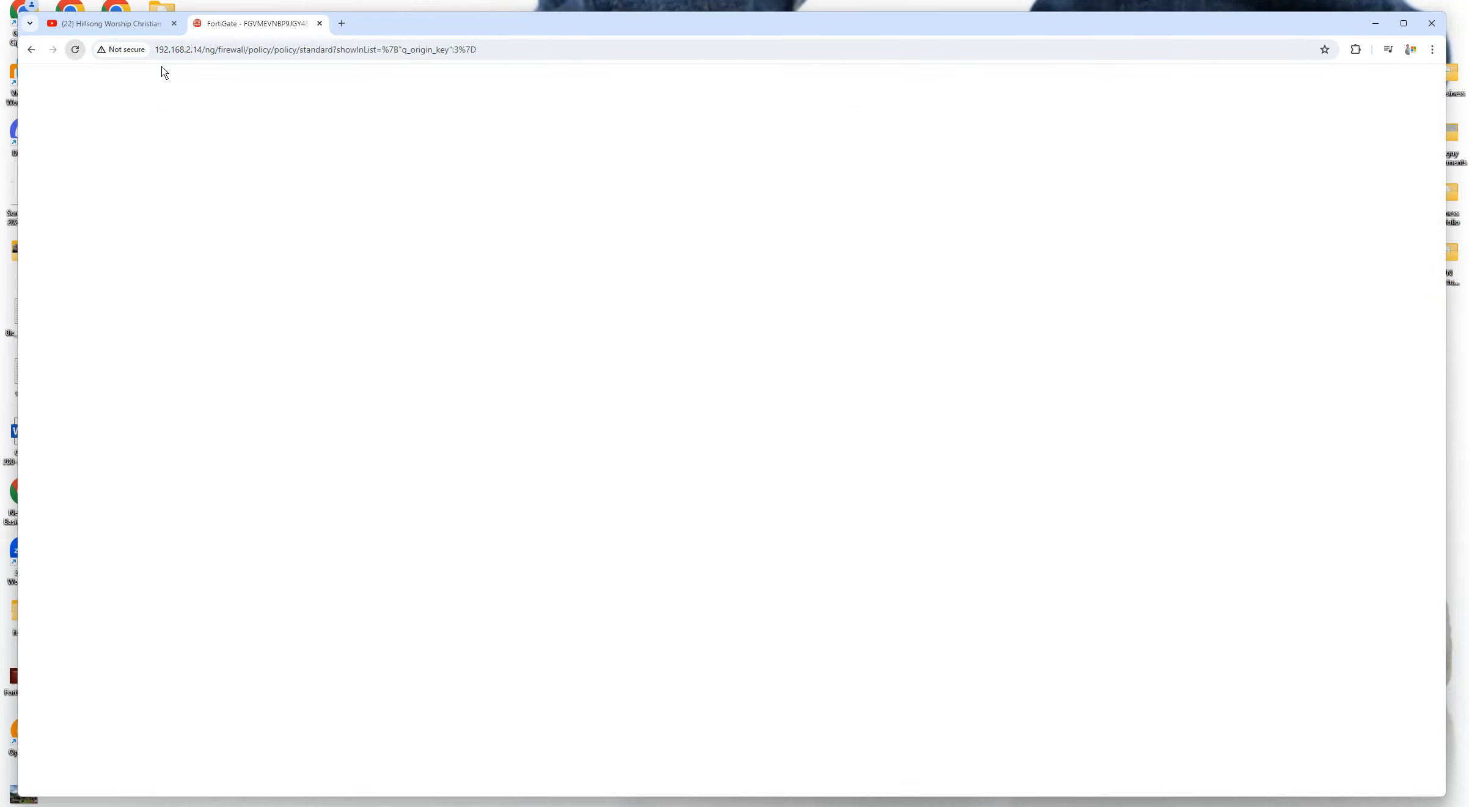
left_click(341, 24)
left_click(326, 51)
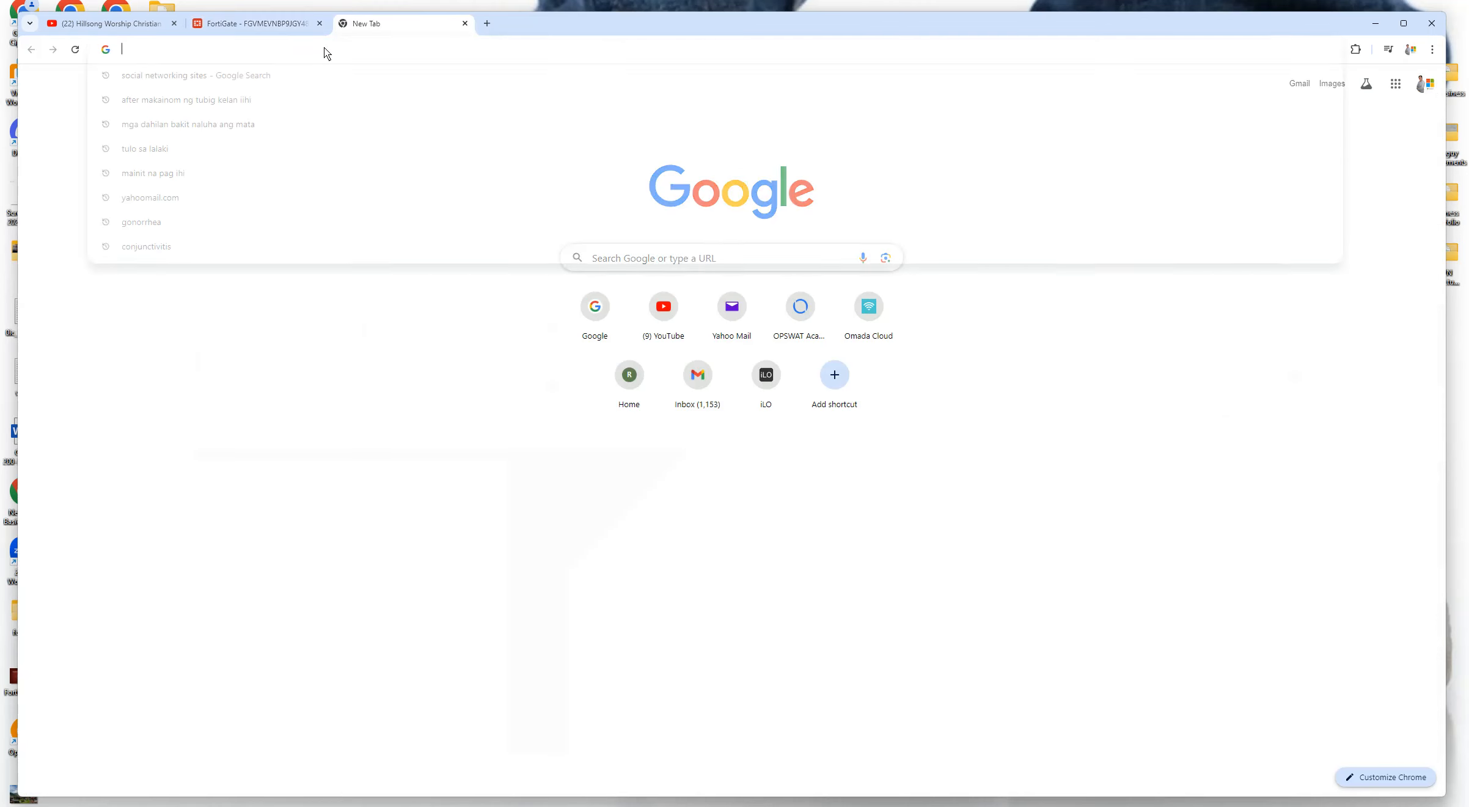
type("youtube.com")
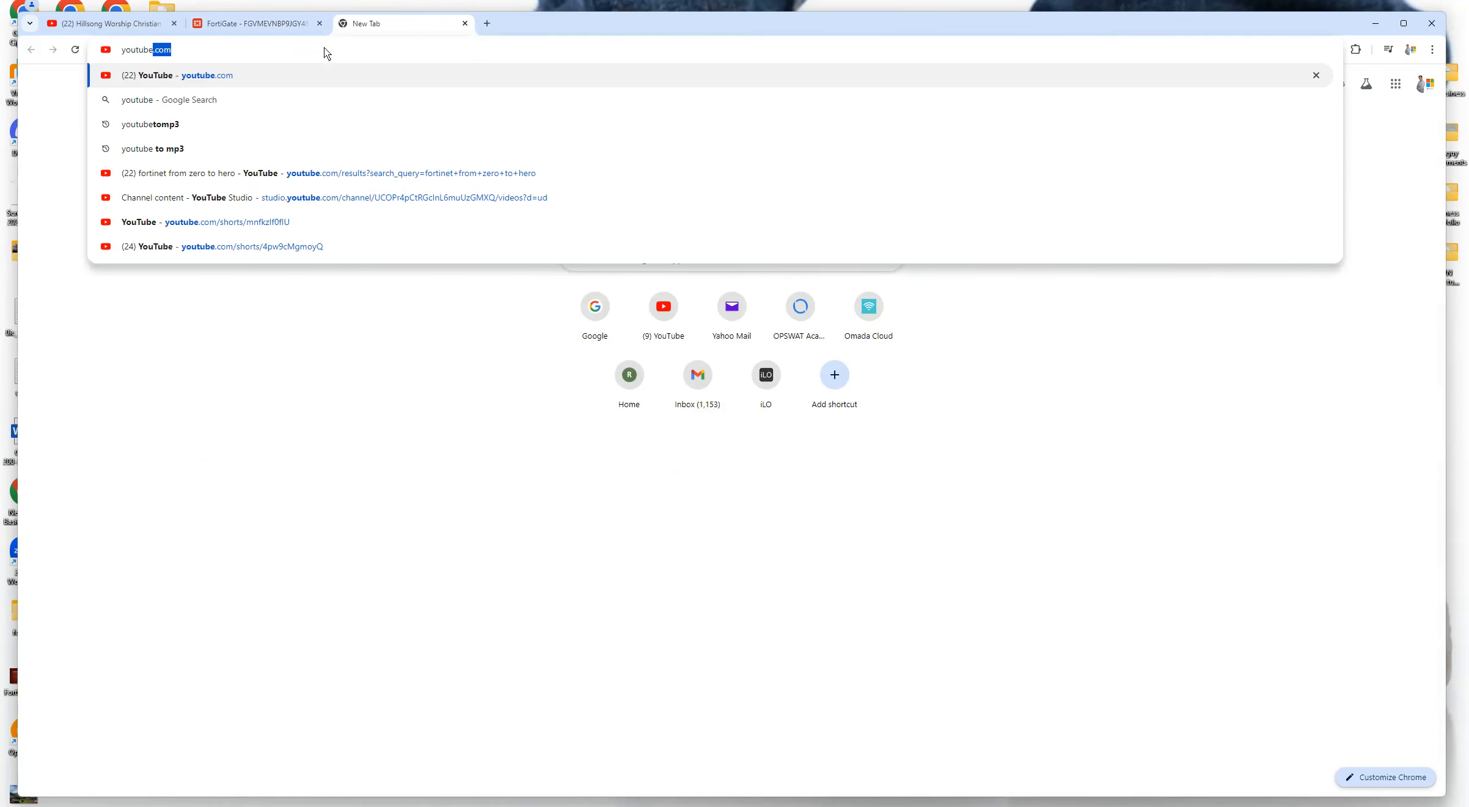
key("Return")
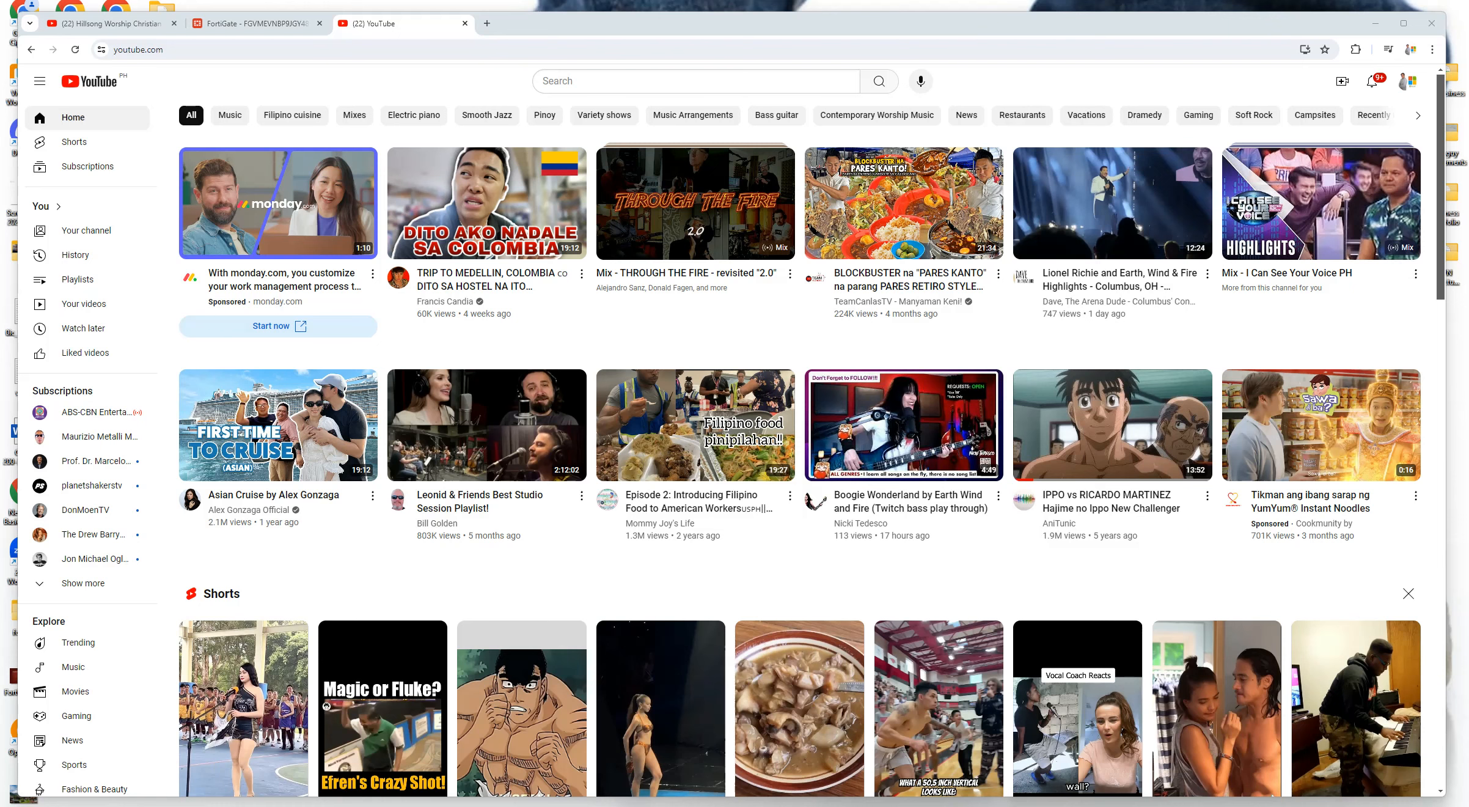
left_click(1316, 806)
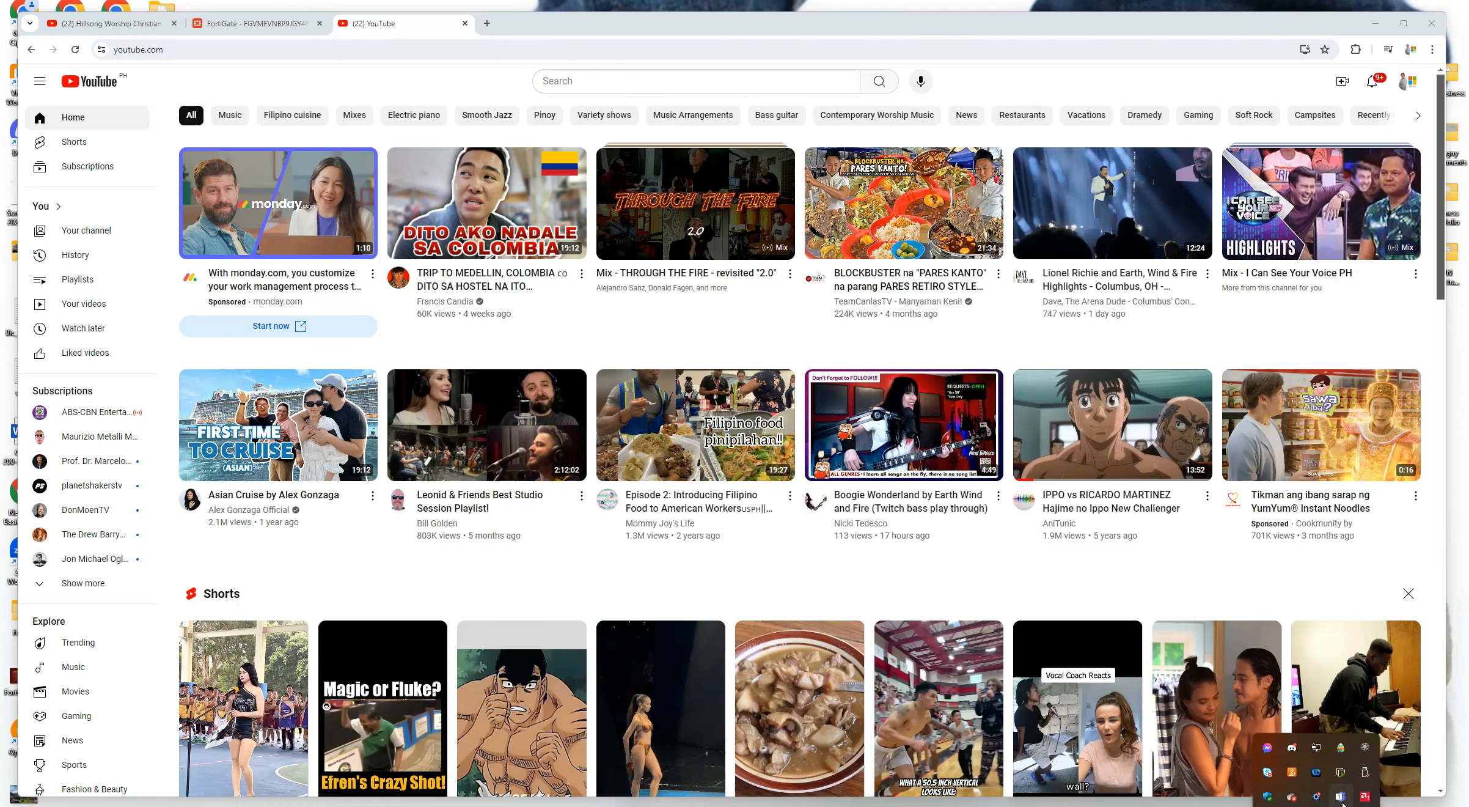
left_click(1365, 747)
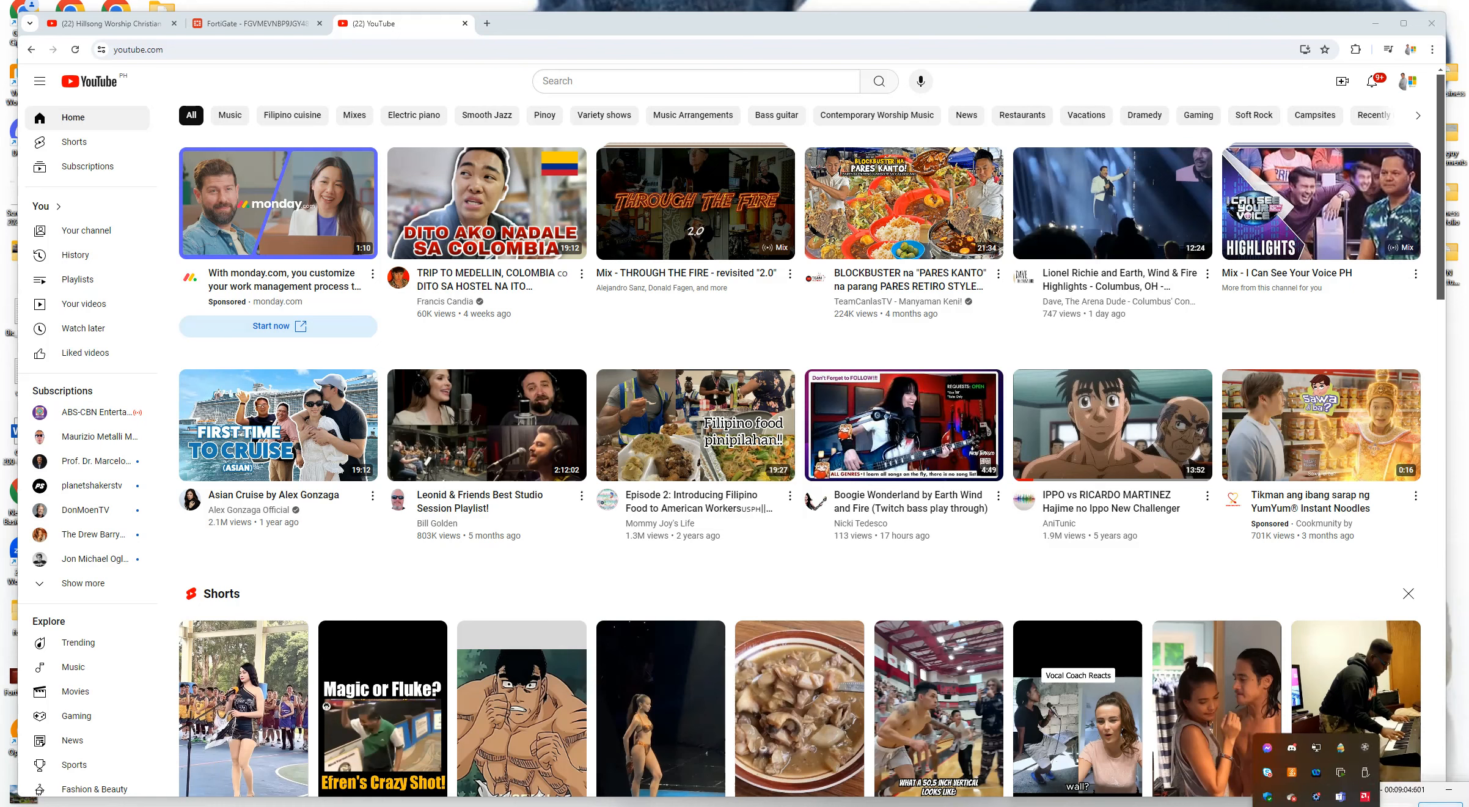